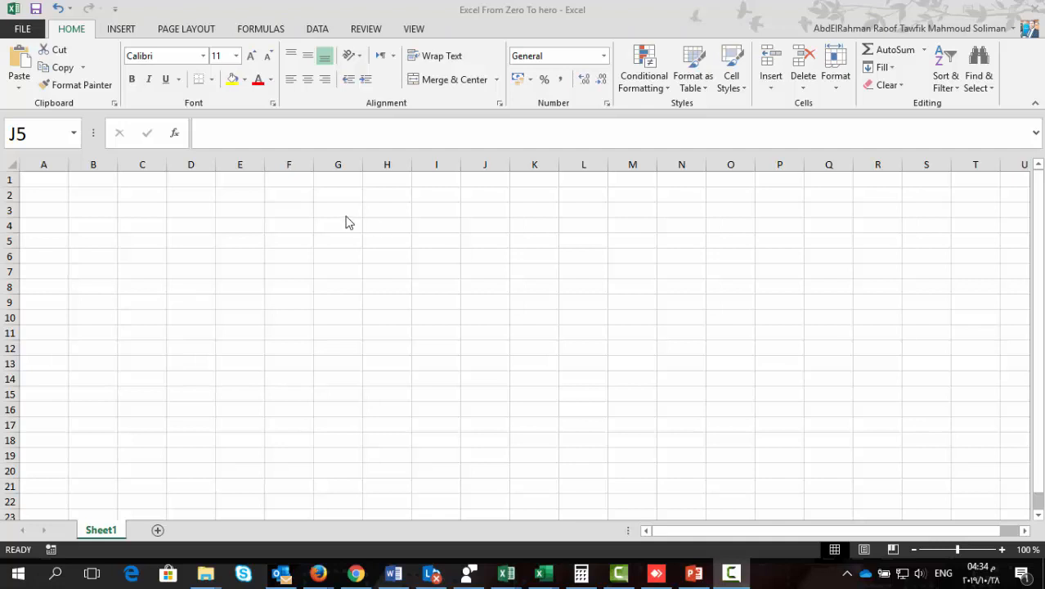
# Step: Enter "kljhgfd" in cell H4, and undo, redo and again undo the entry
pyautogui.click(382, 218)
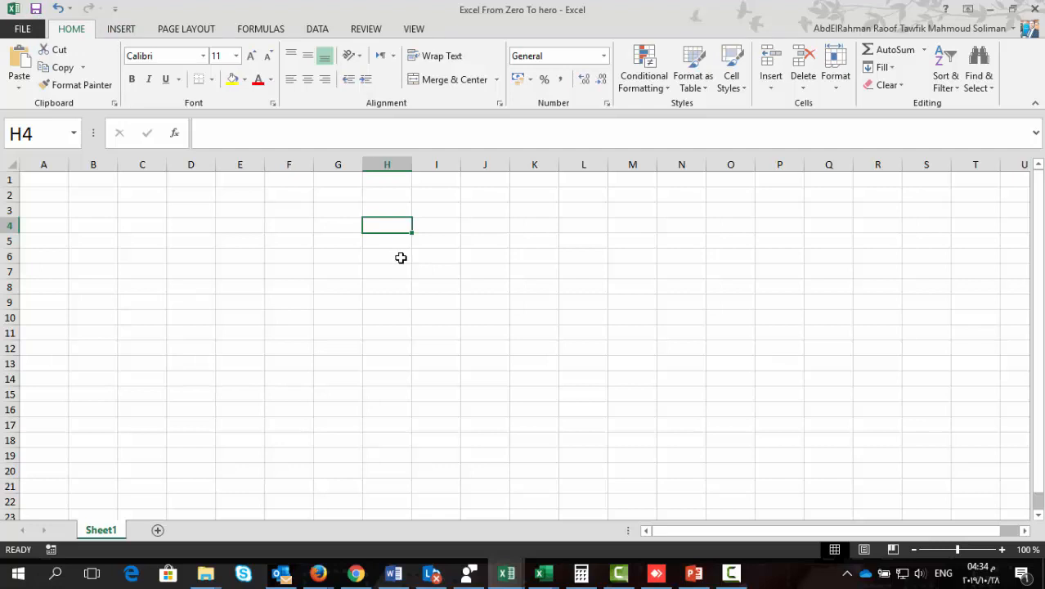
pyautogui.write('kljhgfd')
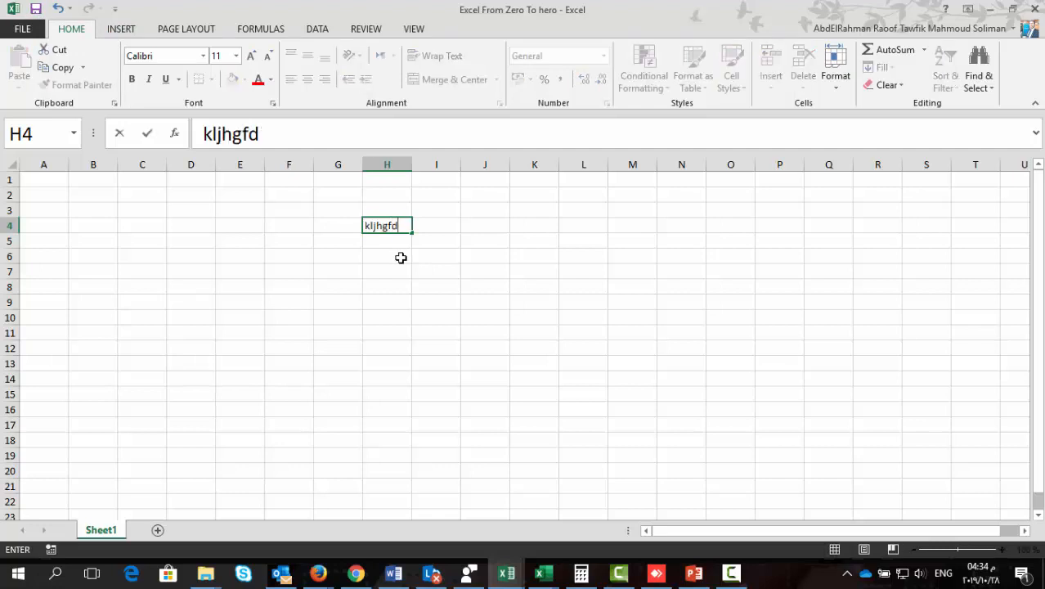
pyautogui.click(57, 9)
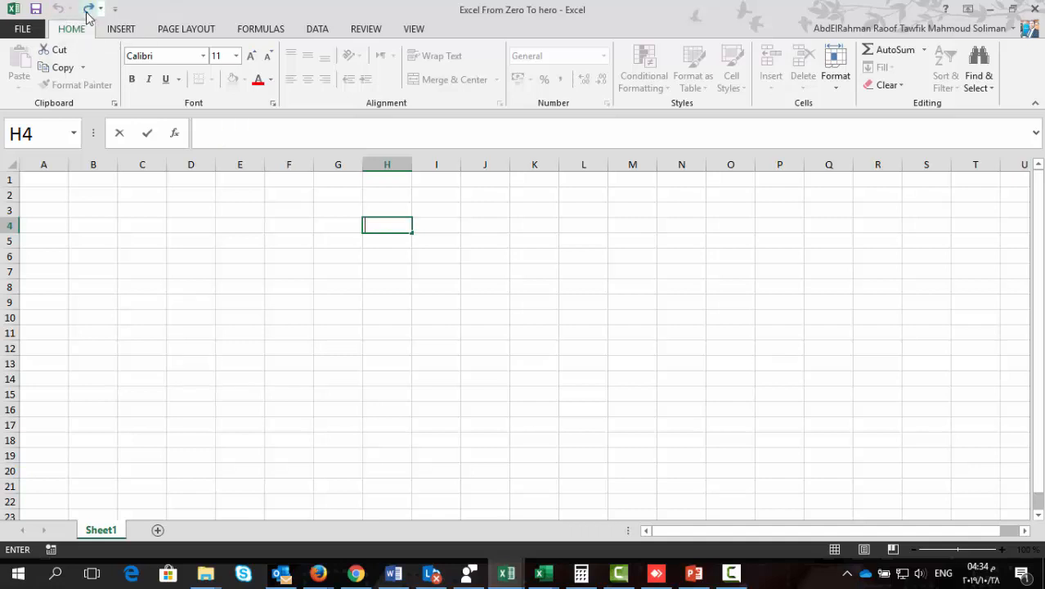
pyautogui.click(88, 9)
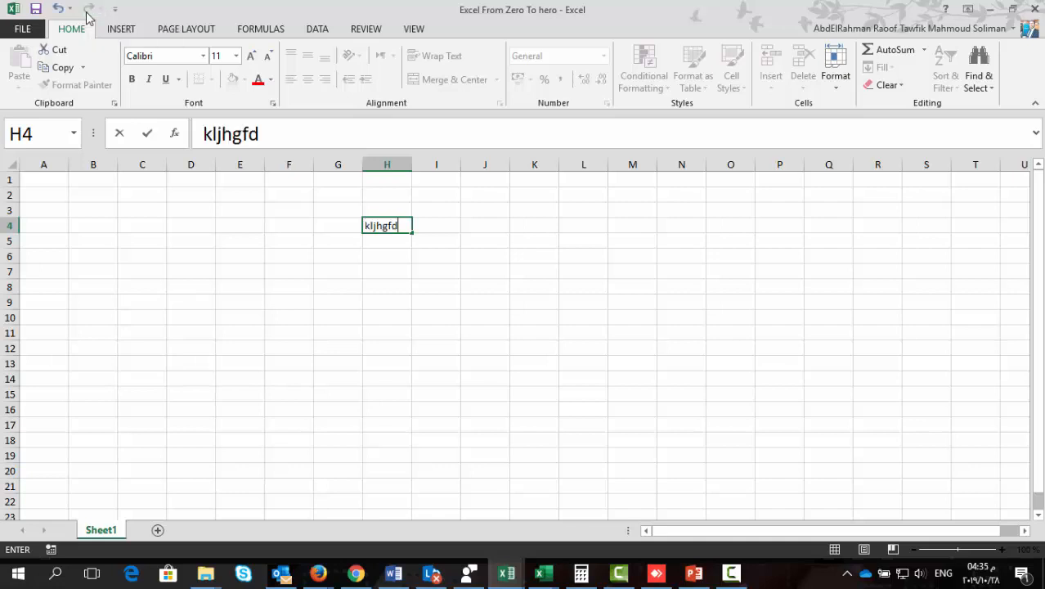
pyautogui.click(57, 9)
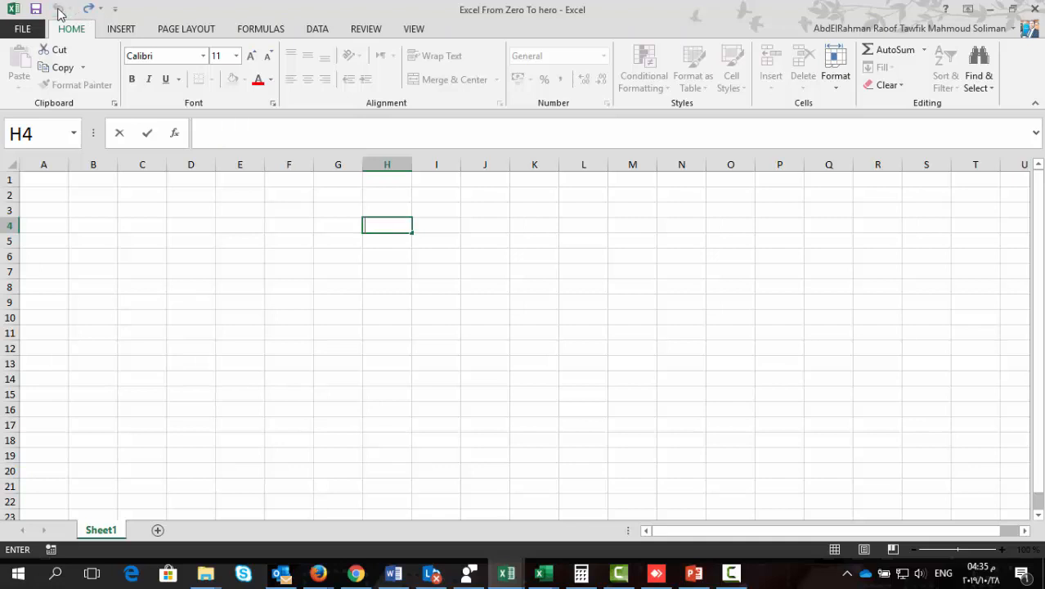
pyautogui.click(471, 223)
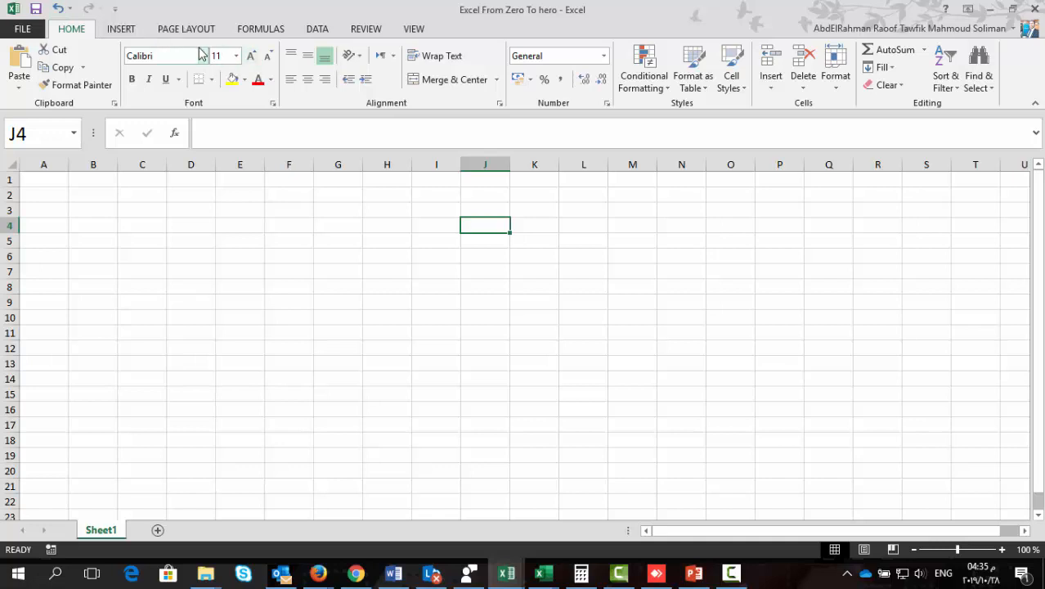
pyautogui.click(131, 33)
pyautogui.click(169, 35)
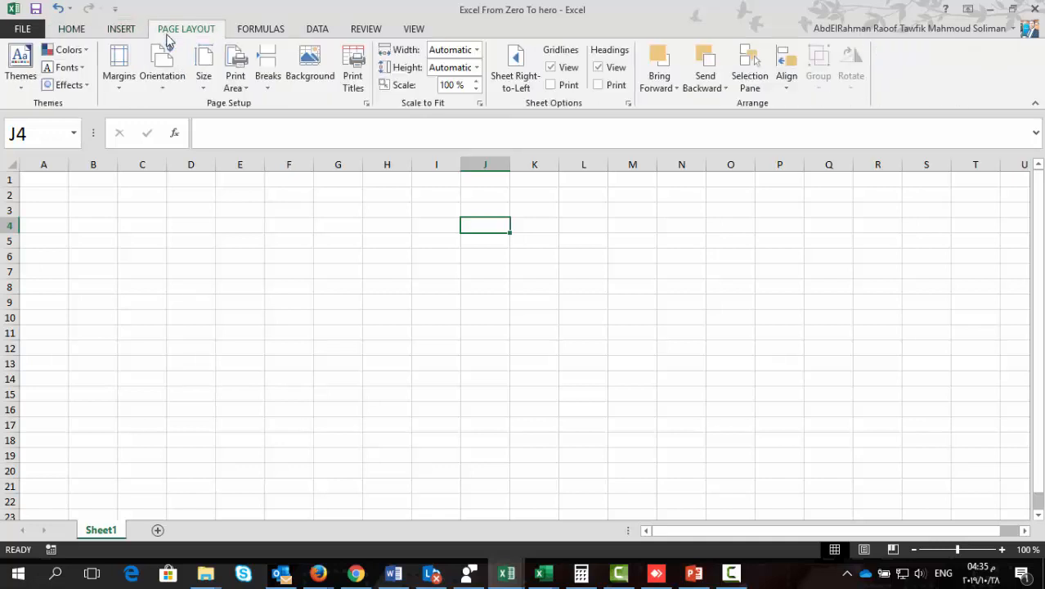
pyautogui.click(245, 30)
pyautogui.click(318, 31)
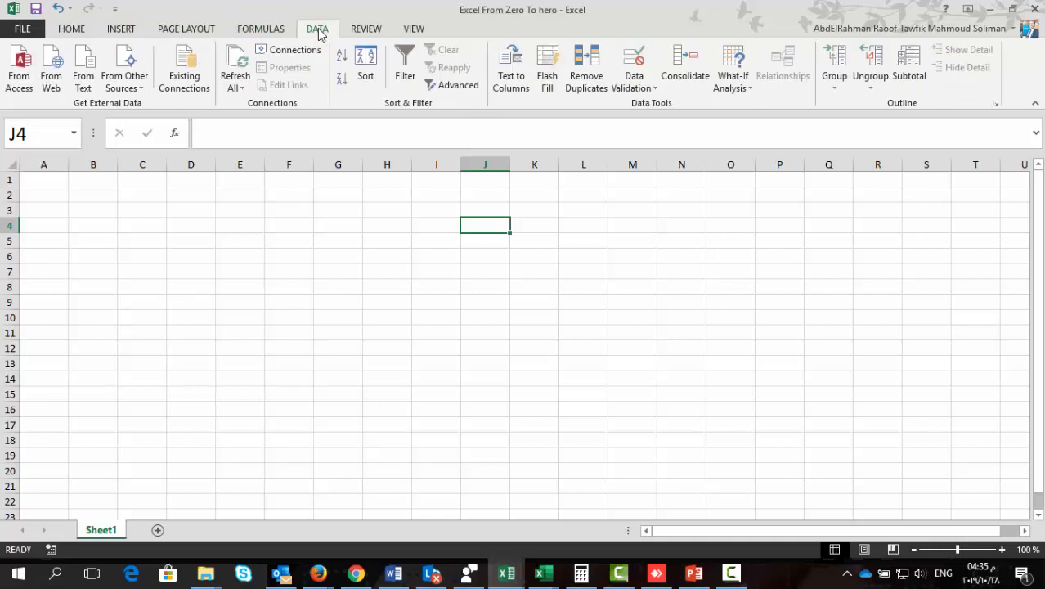
# Step: Set the sheet direction to right-to-left and add the Sheet Right-to-Left command to the Quick Access Toolbar
pyautogui.click(208, 33)
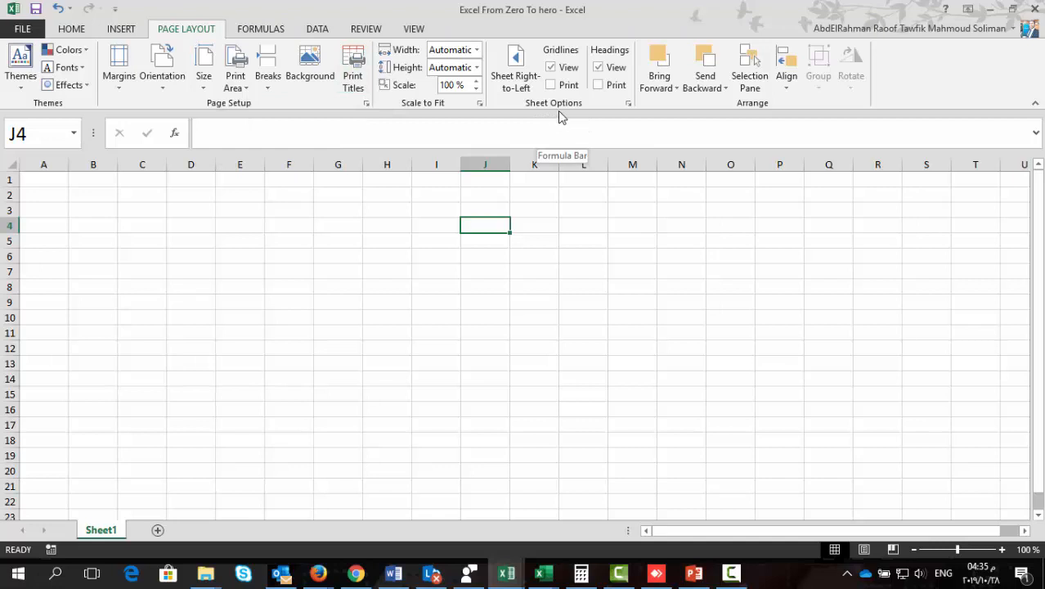
pyautogui.click(515, 69)
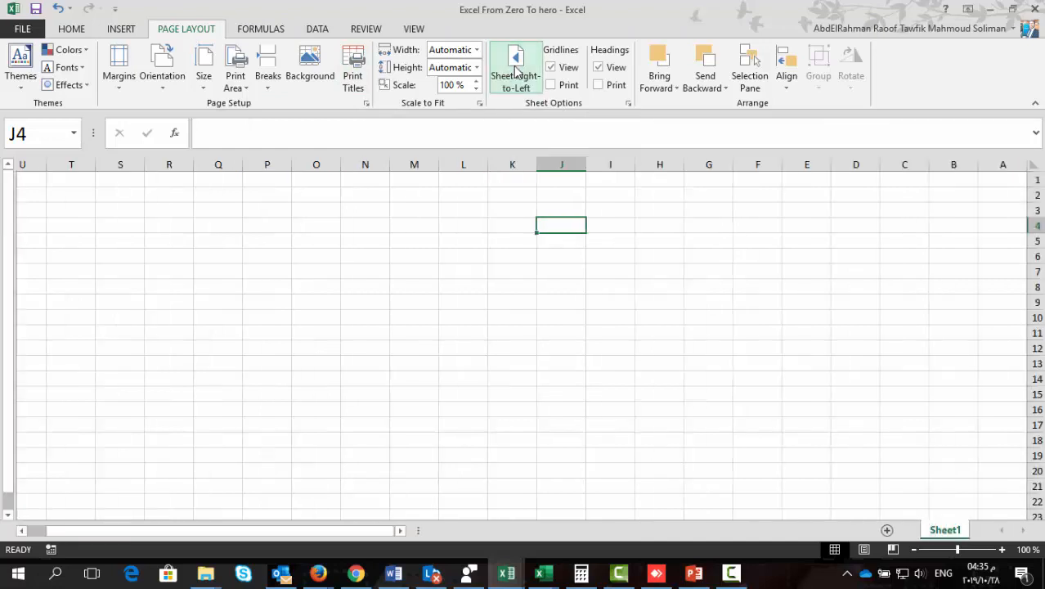
pyautogui.click(515, 69)
pyautogui.click(515, 70)
pyautogui.click(515, 69)
pyautogui.click(515, 69)
pyautogui.rightClick(521, 66)
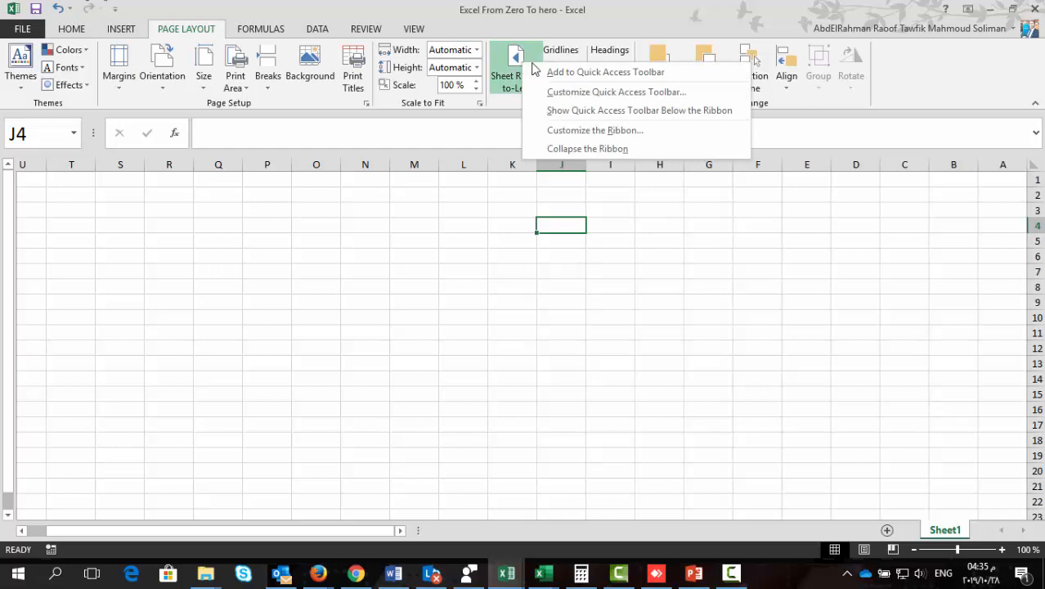
pyautogui.click(576, 73)
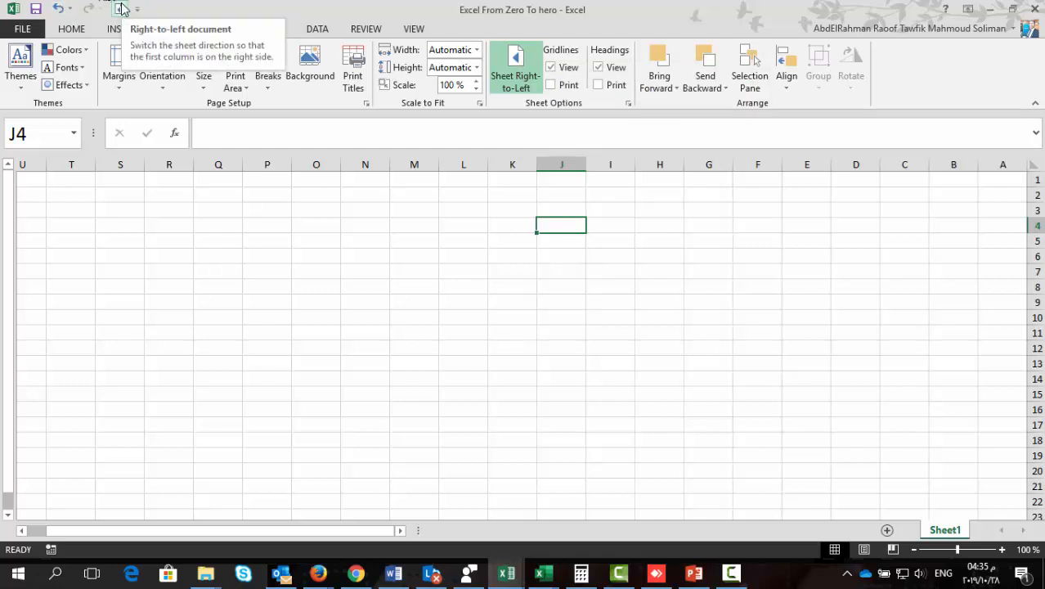
pyautogui.click(75, 30)
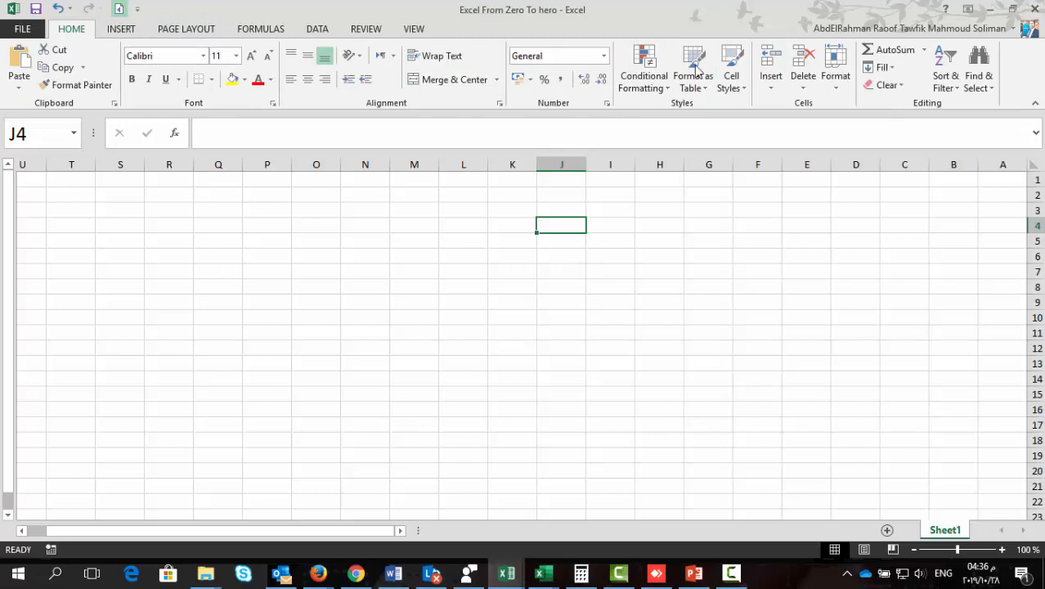
pyautogui.click(123, 30)
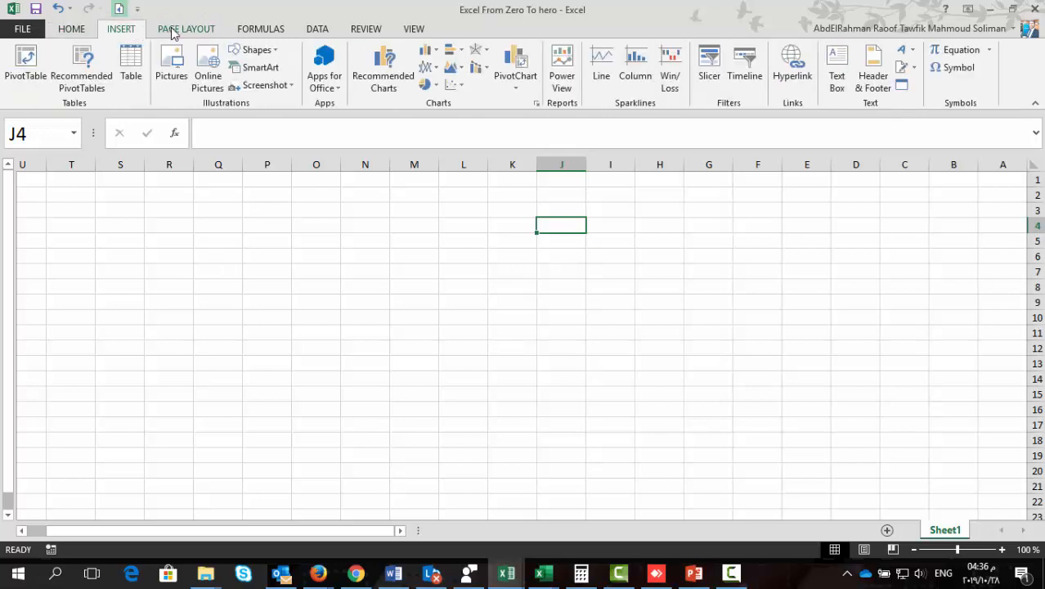
pyautogui.click(175, 30)
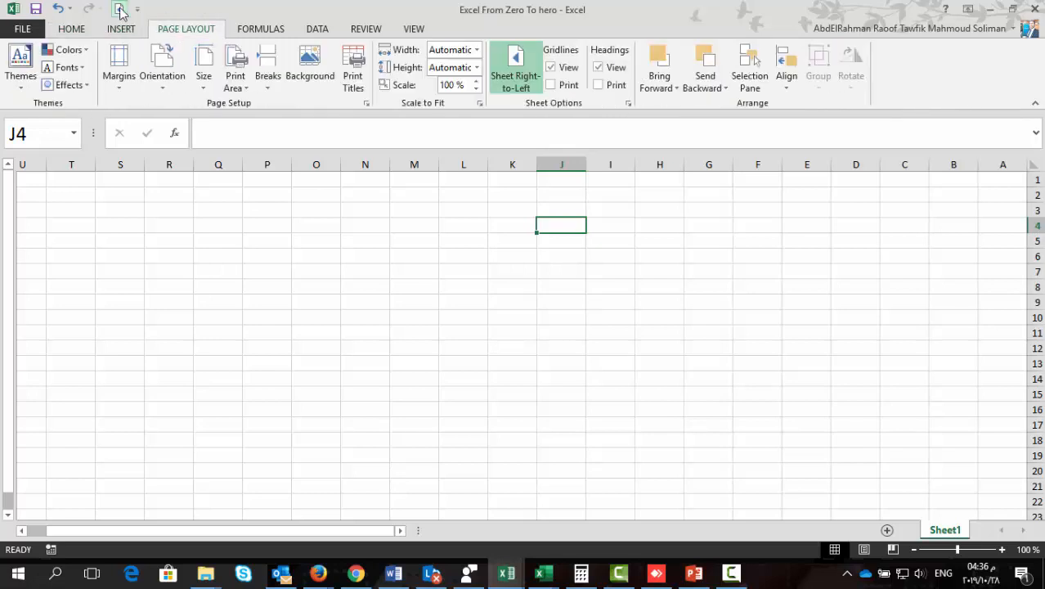
# Step: Add the Data Validation command to the Quick Access Toolbar and remove it again
pyautogui.click(318, 29)
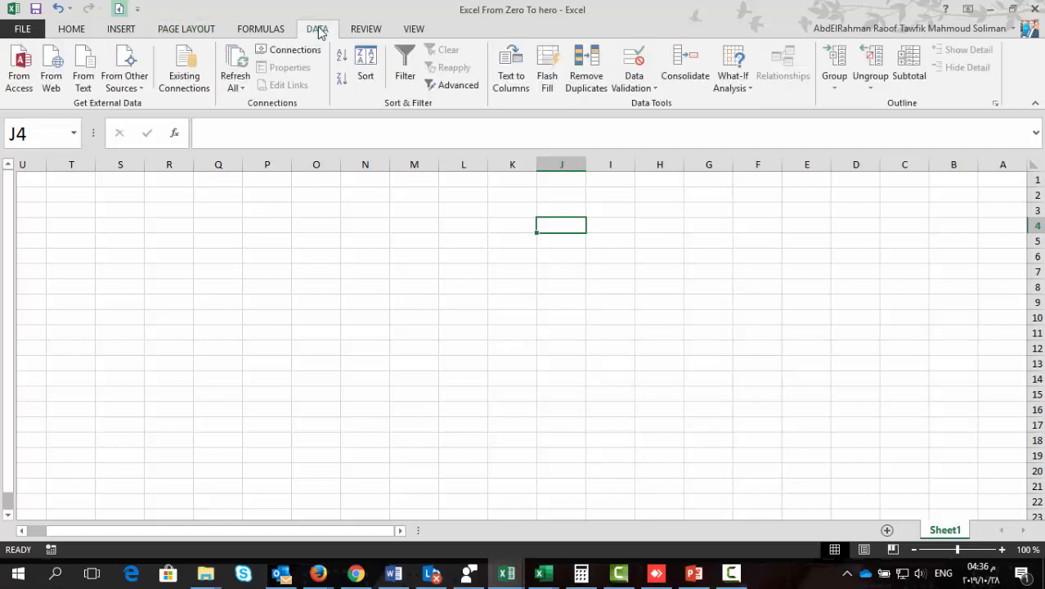
pyautogui.rightClick(639, 92)
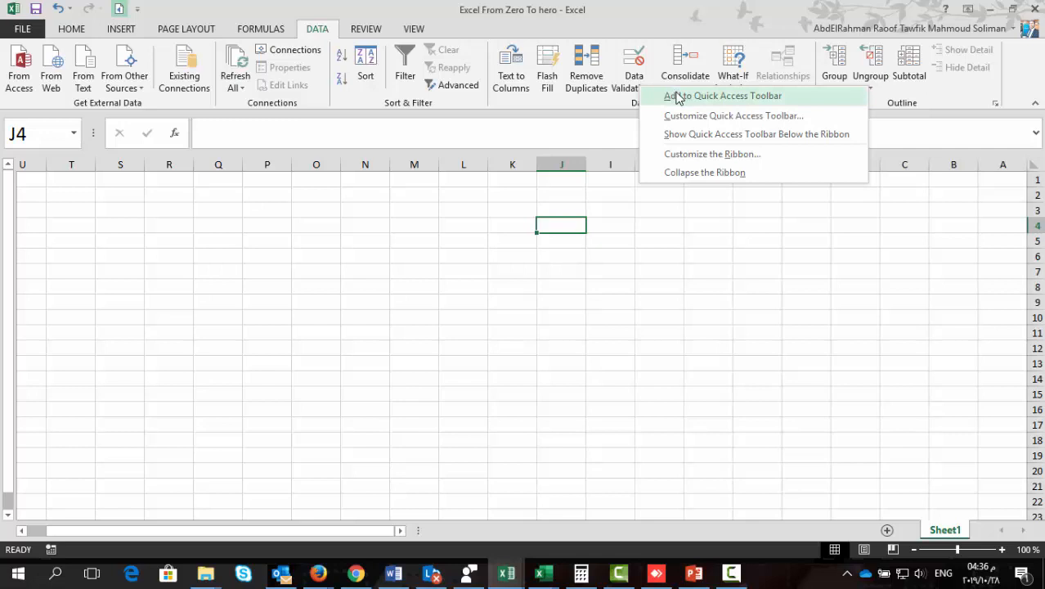
pyautogui.click(676, 97)
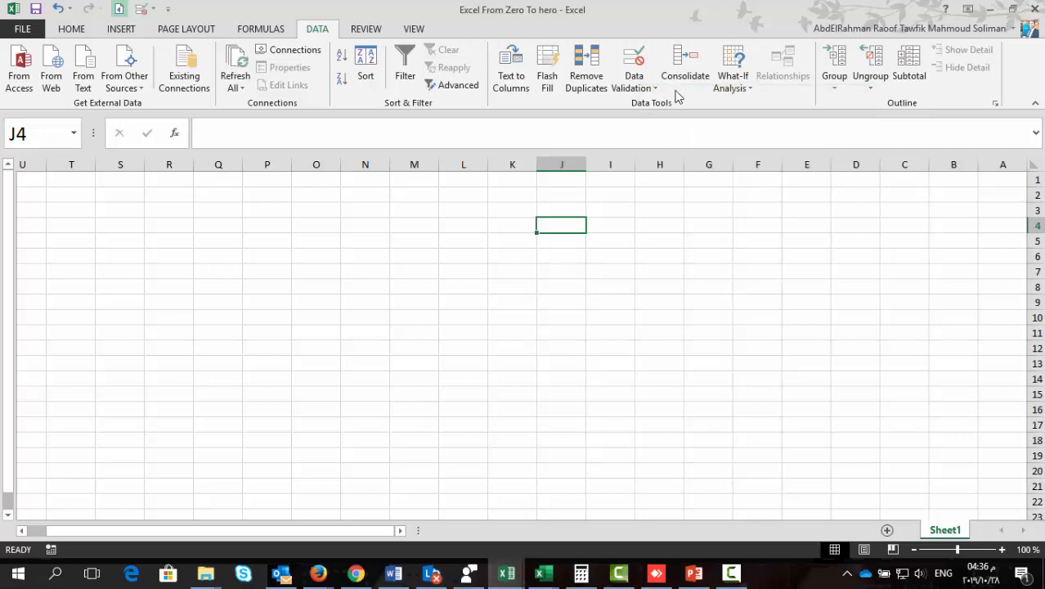
pyautogui.rightClick(143, 10)
pyautogui.click(156, 16)
pyautogui.click(70, 31)
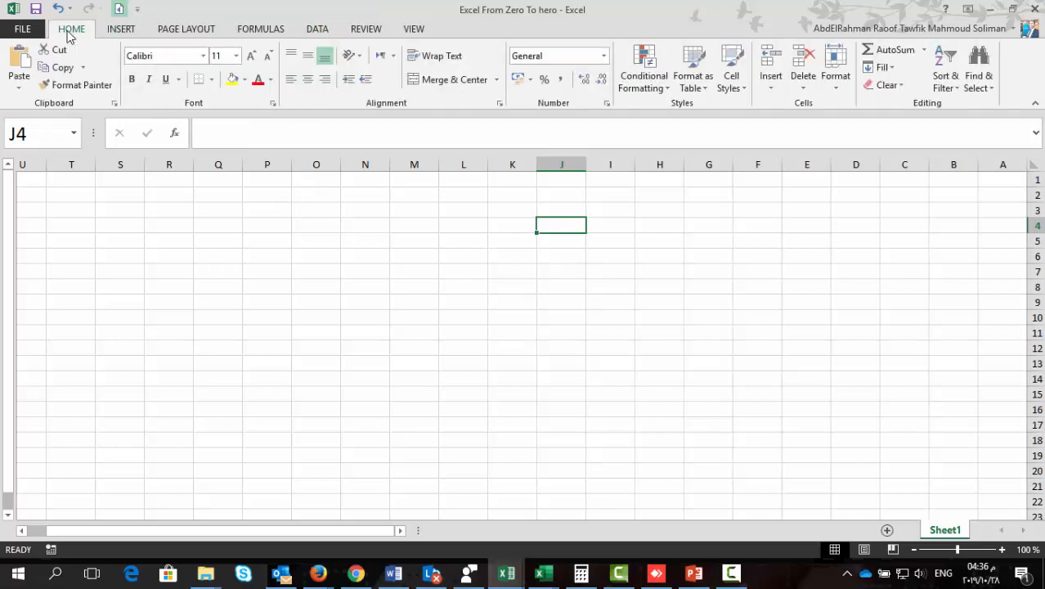
pyautogui.click(120, 31)
pyautogui.click(176, 29)
pyautogui.click(261, 31)
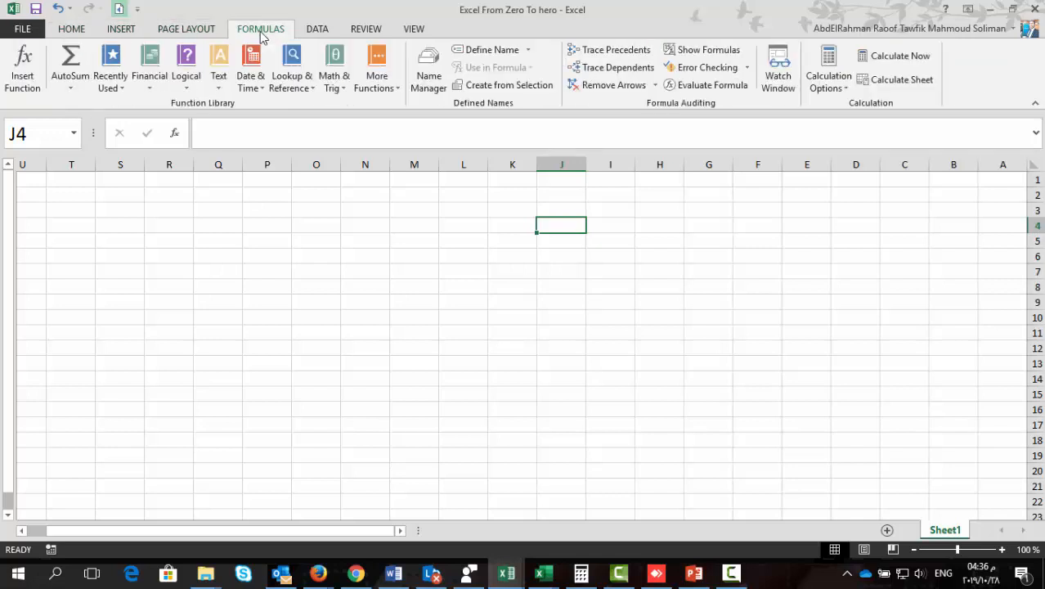
pyautogui.click(317, 33)
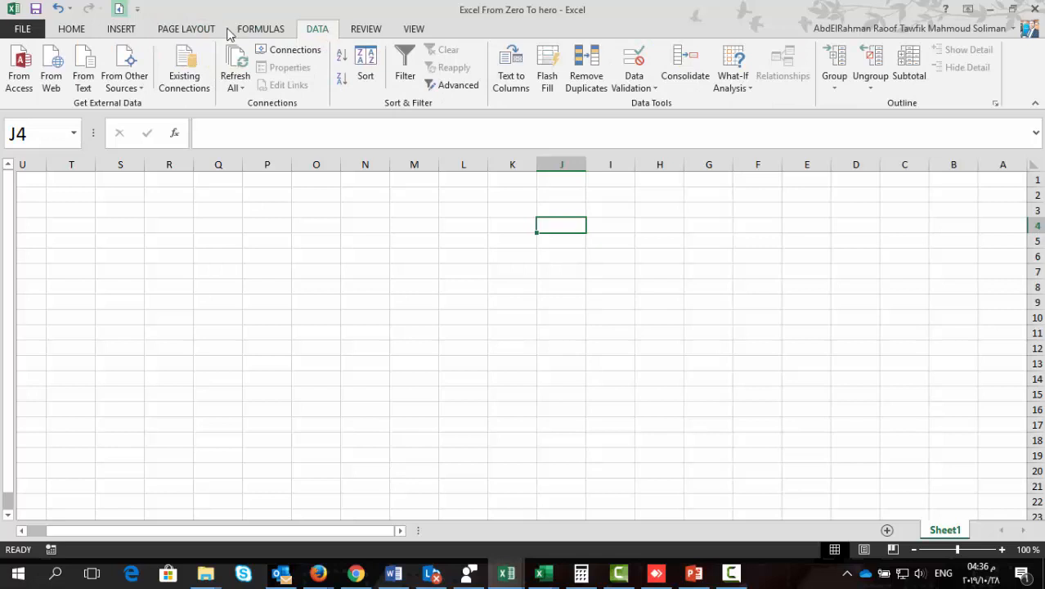
# Step: Enter the formula =9/0 in cell K6
pyautogui.click(499, 260)
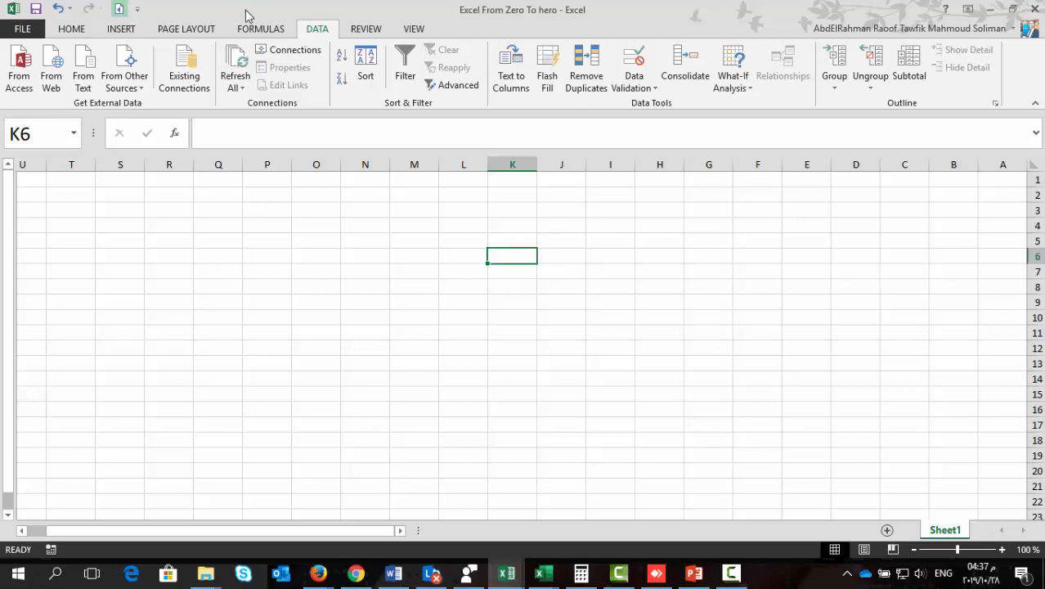
pyautogui.click(86, 32)
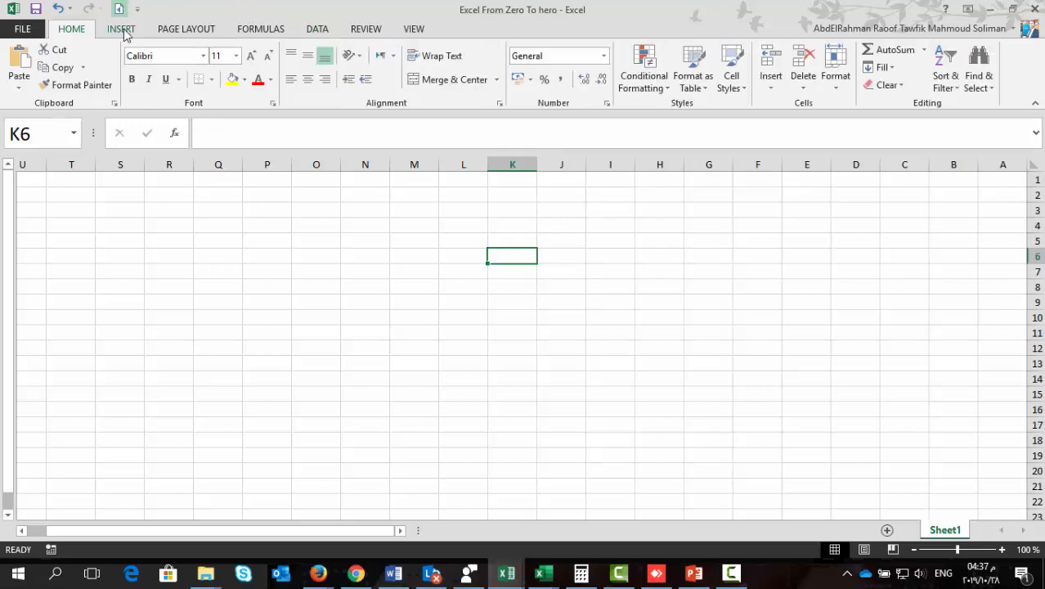
pyautogui.click(124, 33)
pyautogui.click(189, 33)
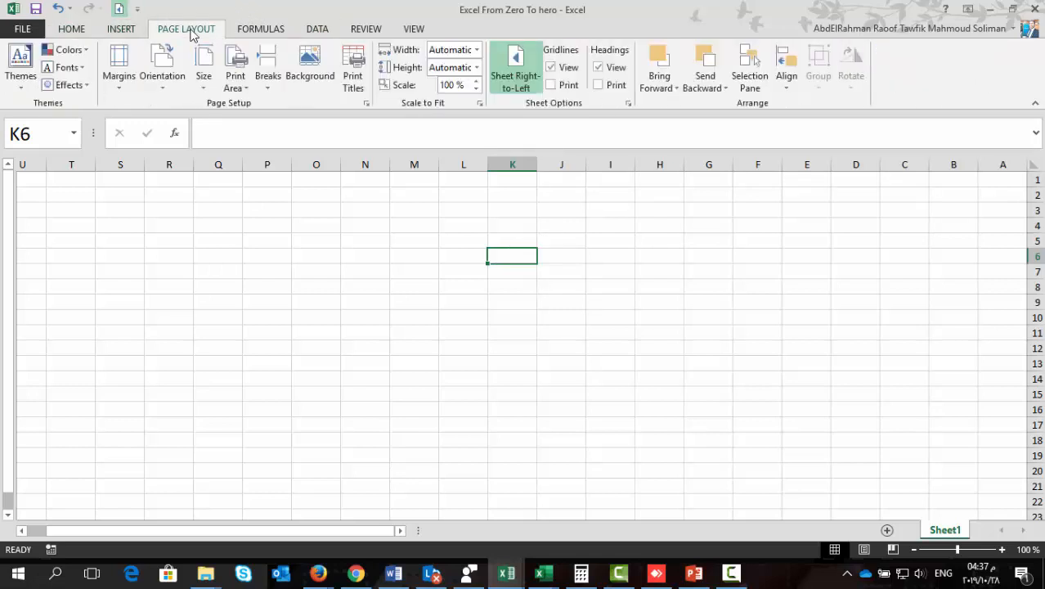
pyautogui.click(72, 31)
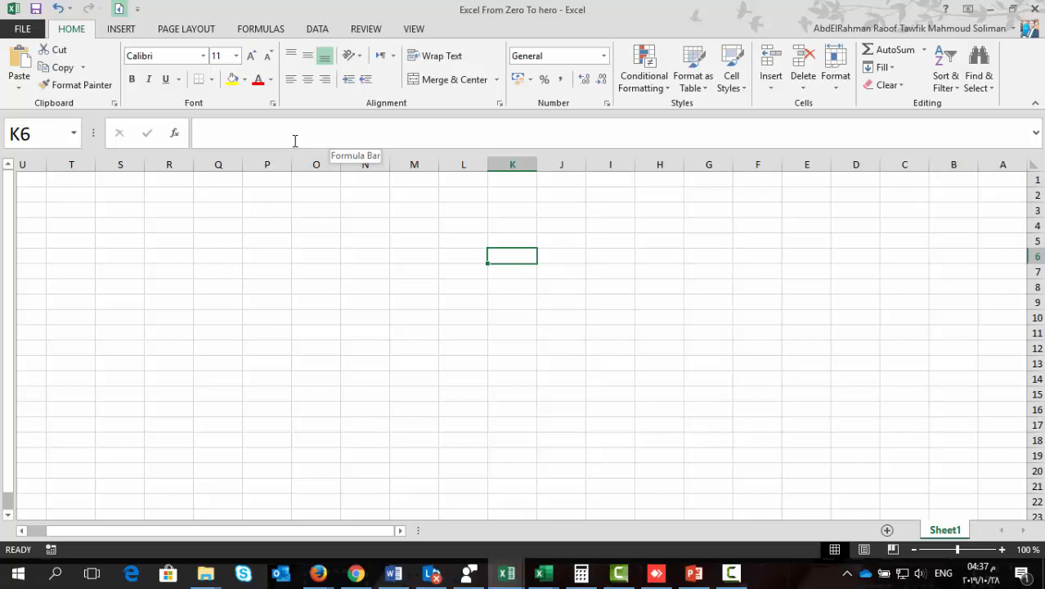
pyautogui.write('=')
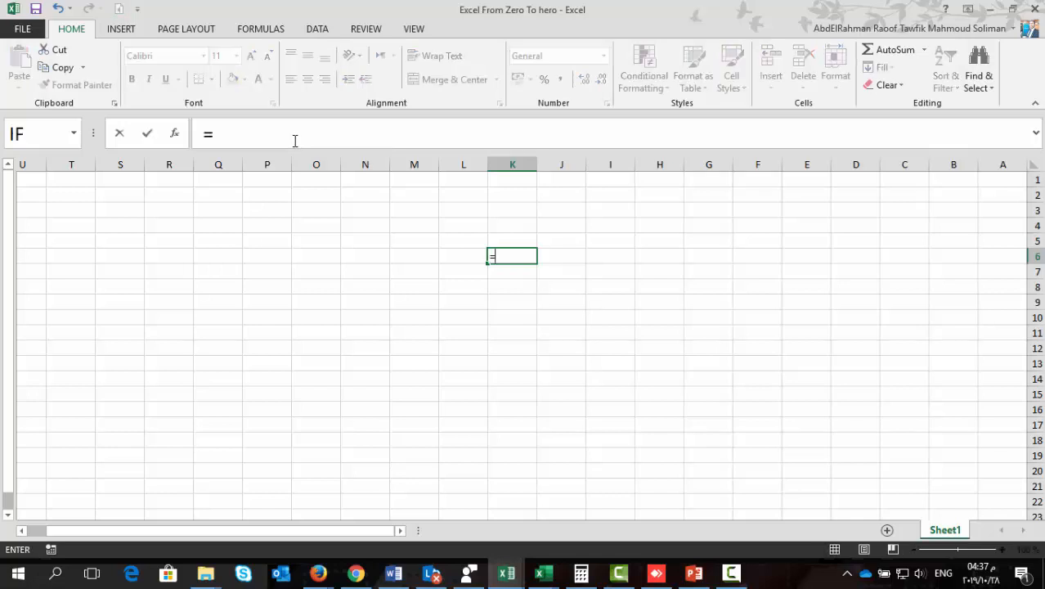
pyautogui.write('9/0')
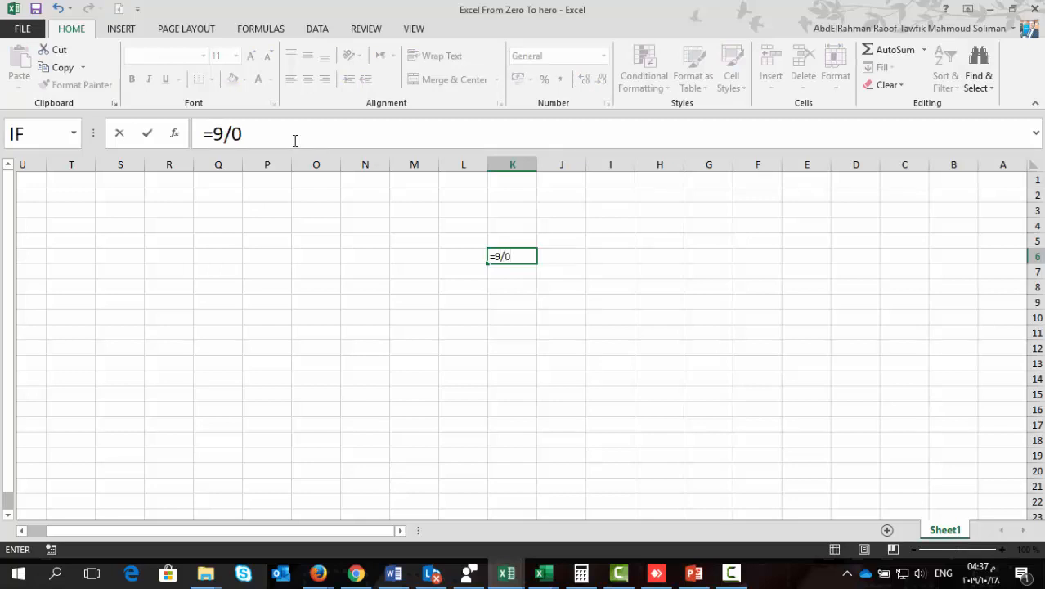
pyautogui.press('Return')
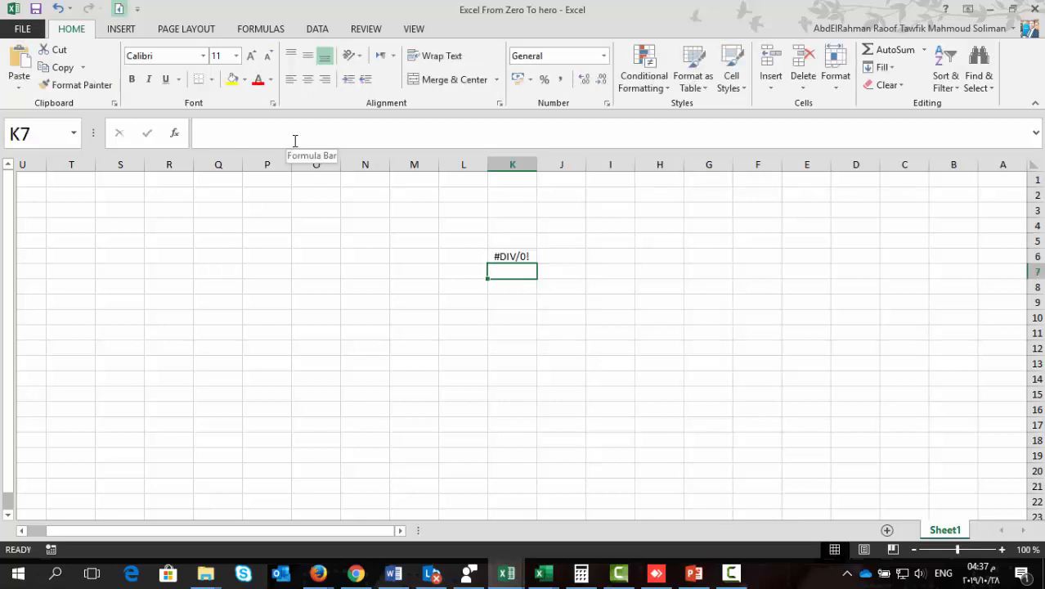
pyautogui.press('Up')
pyautogui.click(281, 283)
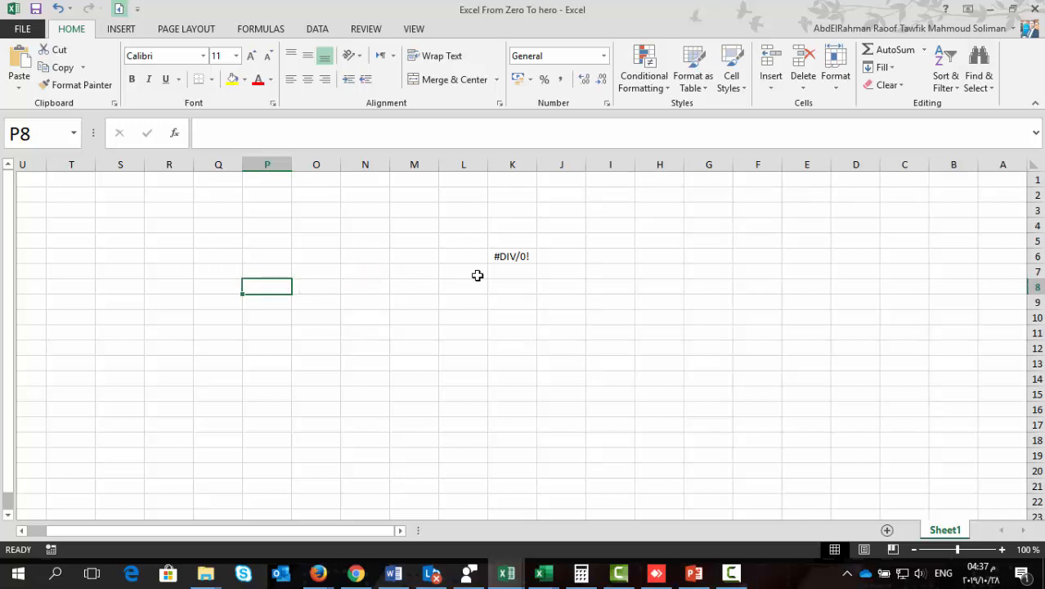
# Step: Center the contents of all cells on the sheet horizontally and vertically, and increase their font size to 20
pyautogui.click(1033, 164)
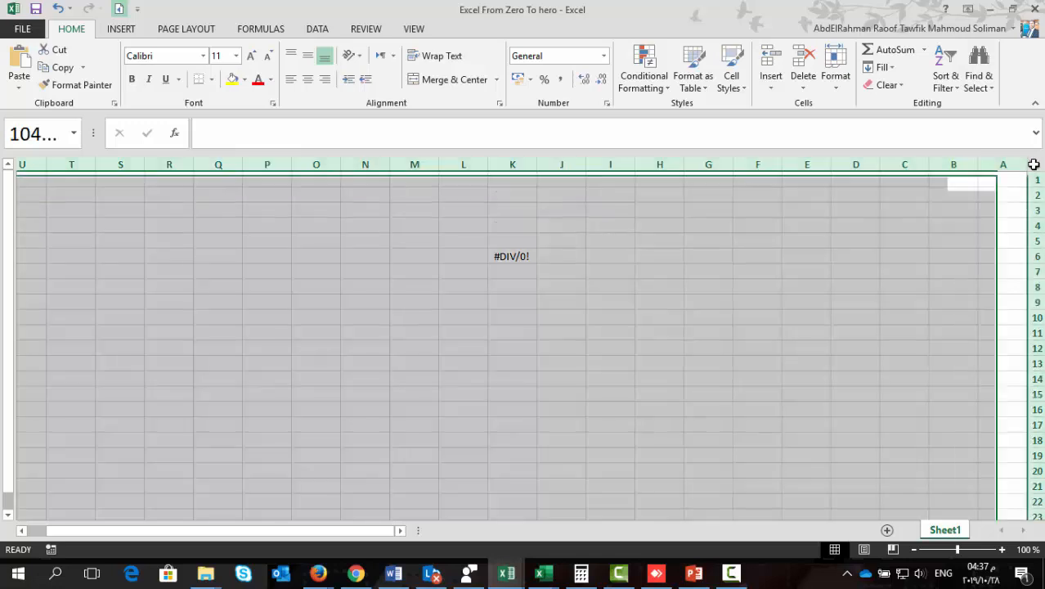
pyautogui.click(308, 55)
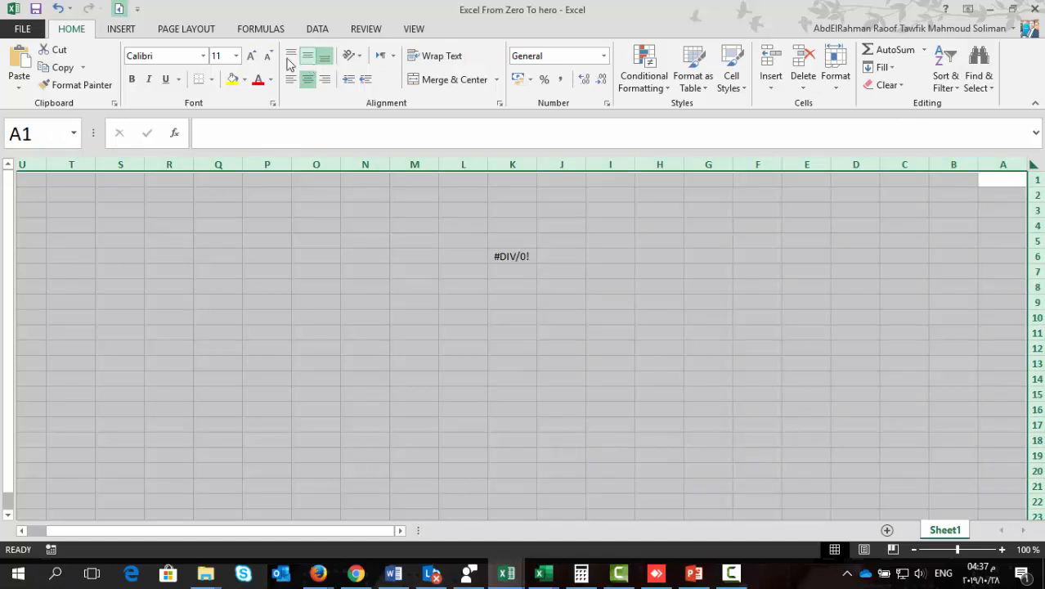
pyautogui.click(250, 55)
pyautogui.click(250, 56)
pyautogui.click(250, 55)
pyautogui.click(251, 55)
pyautogui.click(250, 55)
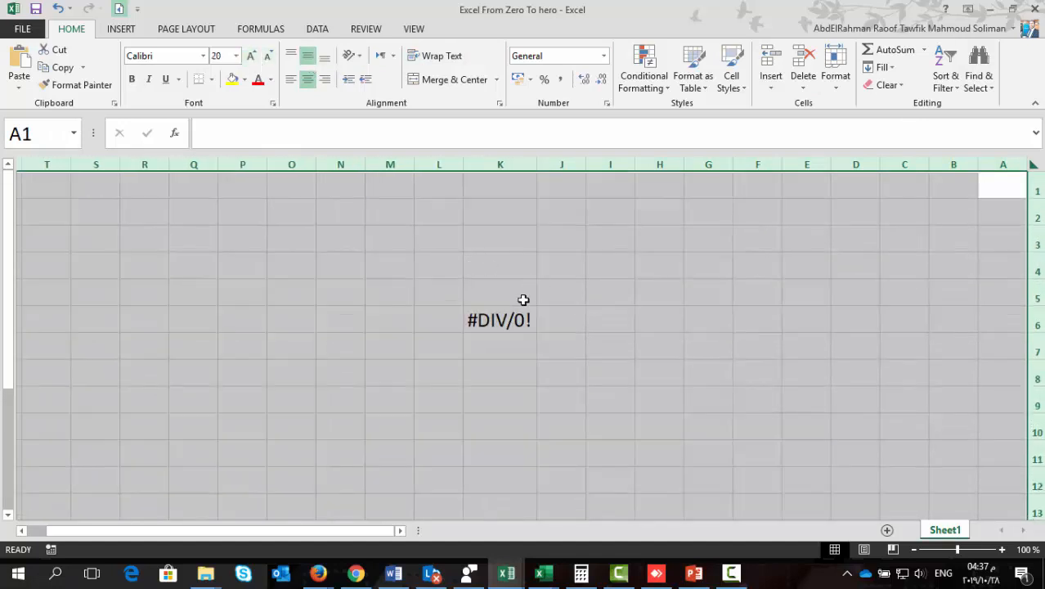
# Step: Inspect the address and formula of cell K6, and select columns C, D and E and row 3 one after another
pyautogui.click(494, 312)
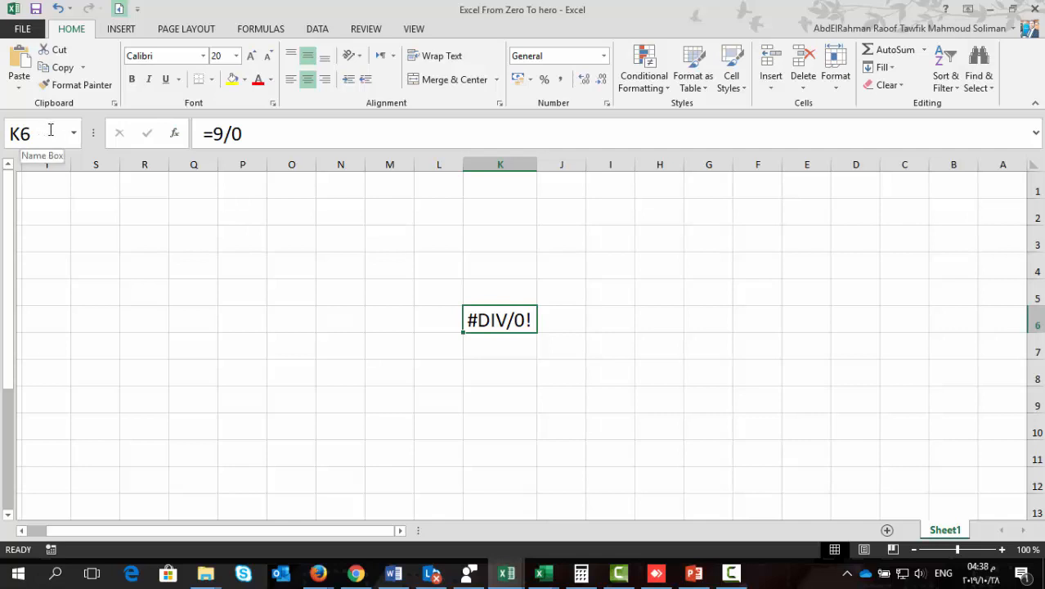
pyautogui.click(898, 161)
pyautogui.click(859, 162)
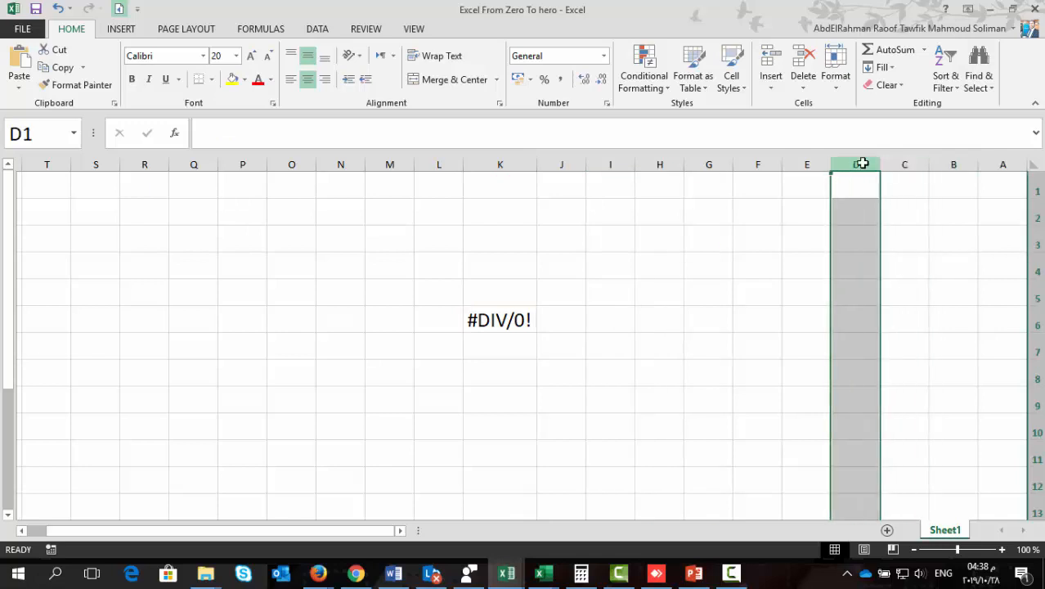
pyautogui.click(814, 163)
pyautogui.click(1036, 244)
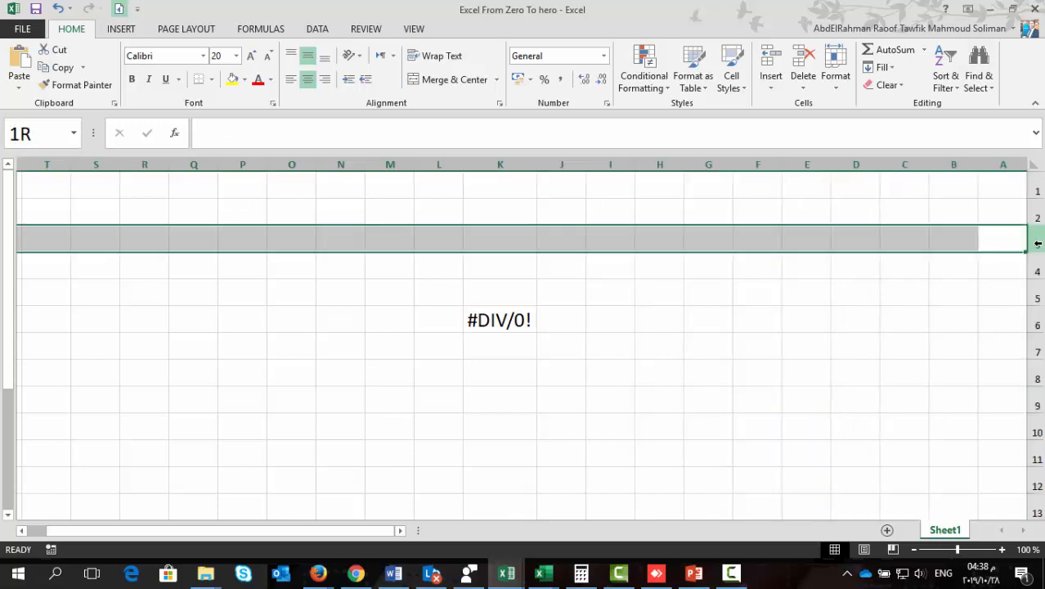
# Step: Select column F, row 2 and the cell F2 where they intersect, one after another
pyautogui.click(761, 164)
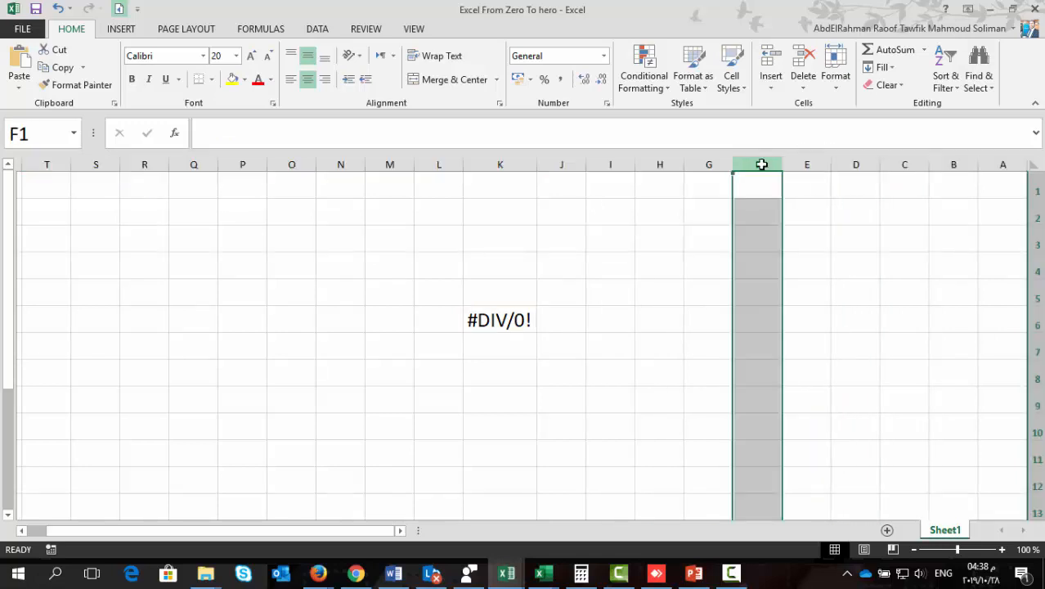
pyautogui.click(1035, 210)
pyautogui.click(766, 205)
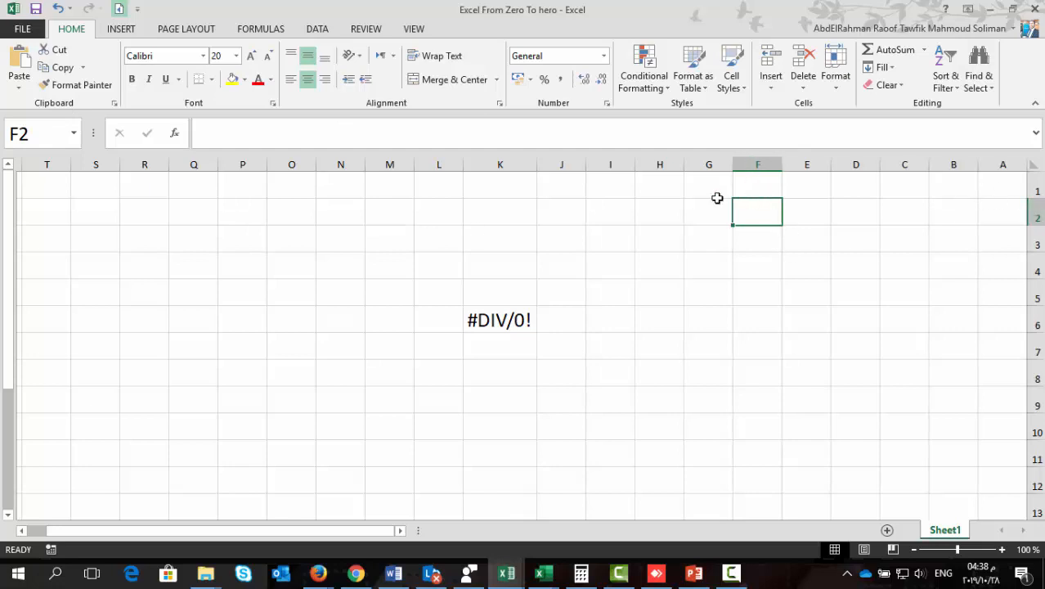
# Step: Clear the contents of cell K6 and switch the sheet direction to left-to-right
pyautogui.click(519, 322)
pyautogui.press('Delete')
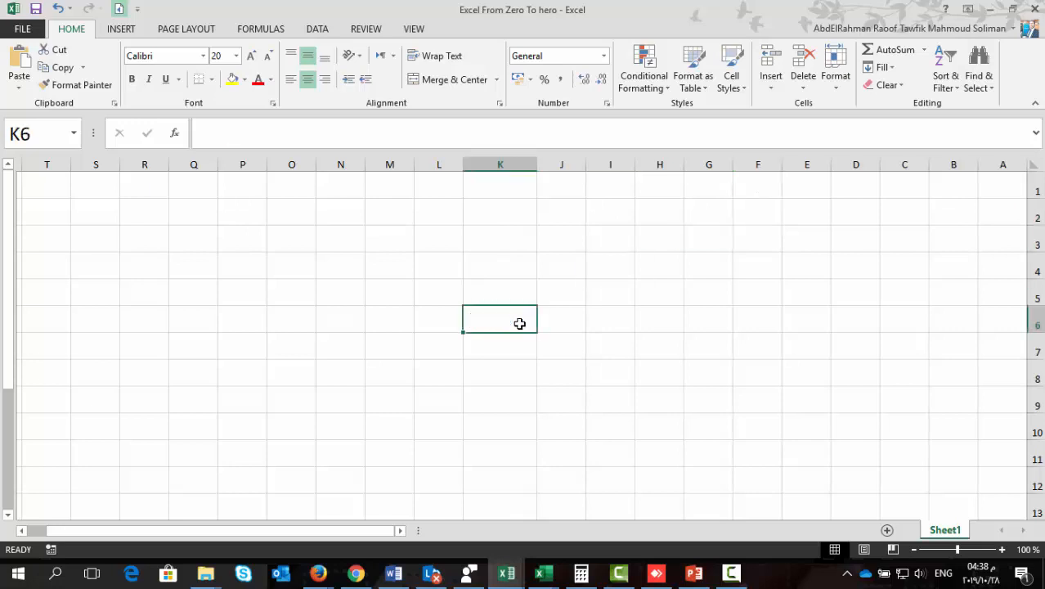
pyautogui.click(758, 219)
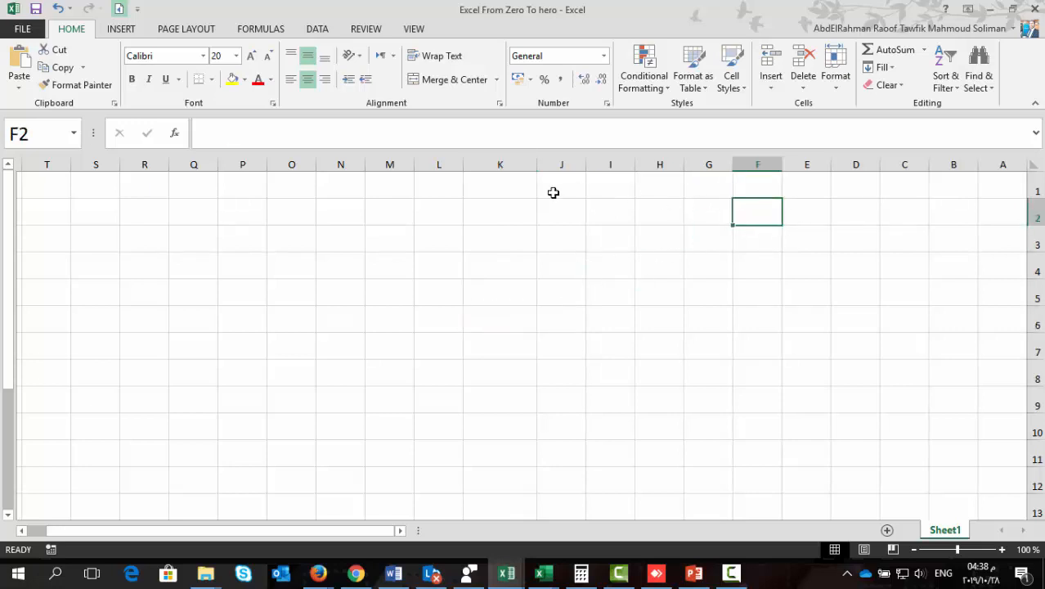
pyautogui.click(489, 186)
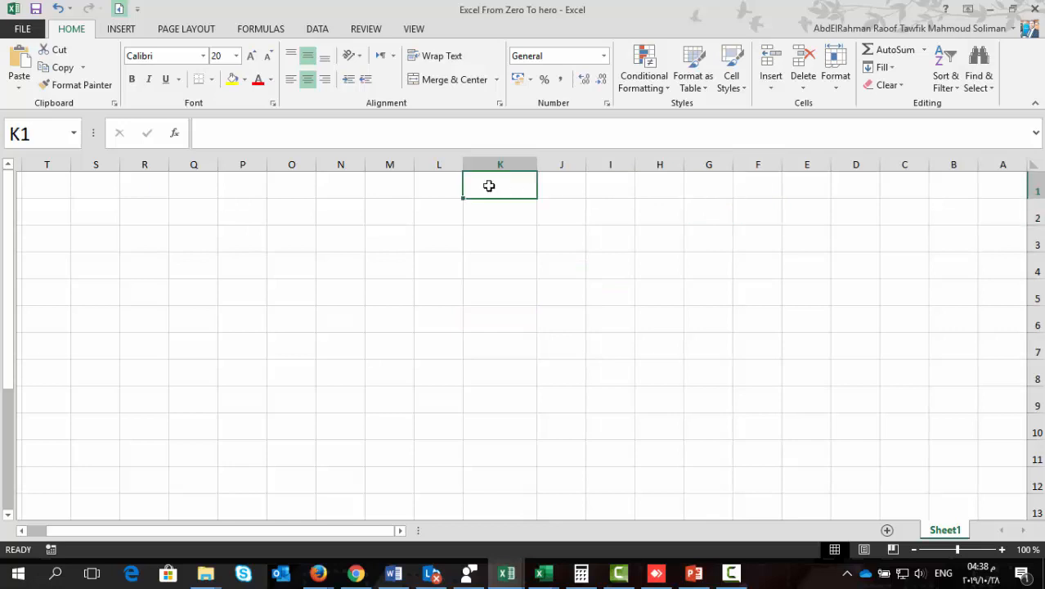
pyautogui.click(185, 31)
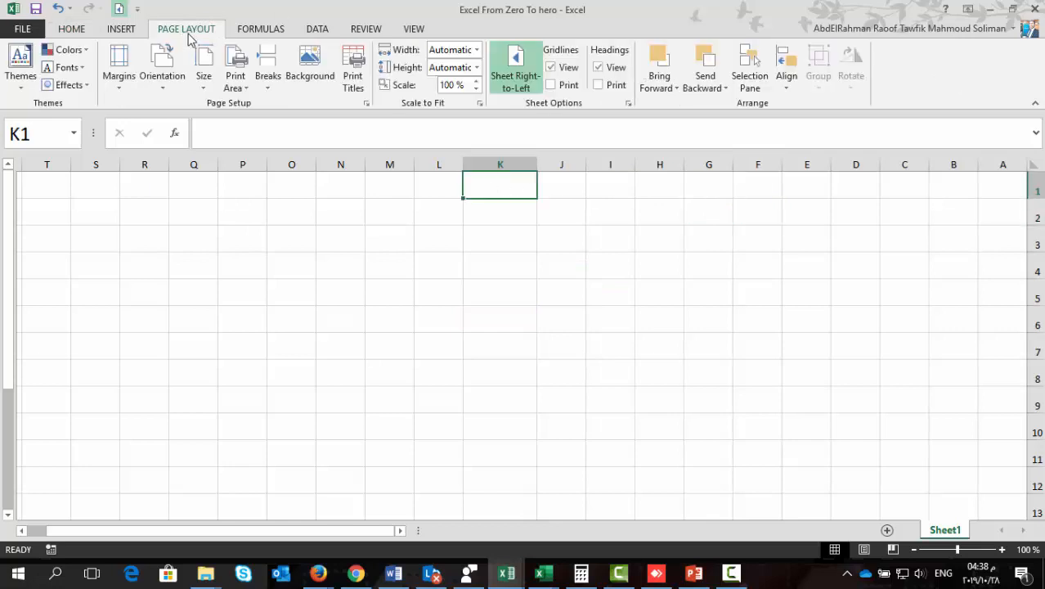
pyautogui.click(120, 10)
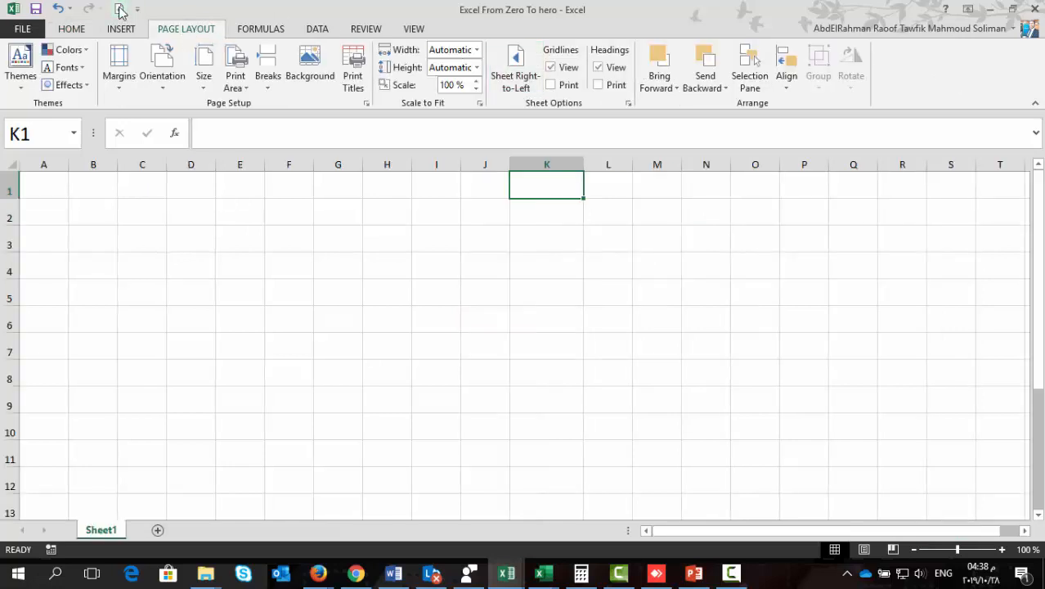
# Step: Enter ABC Company in cell I1 and autofit the width of column I to the text
pyautogui.click(440, 180)
pyautogui.write('A')
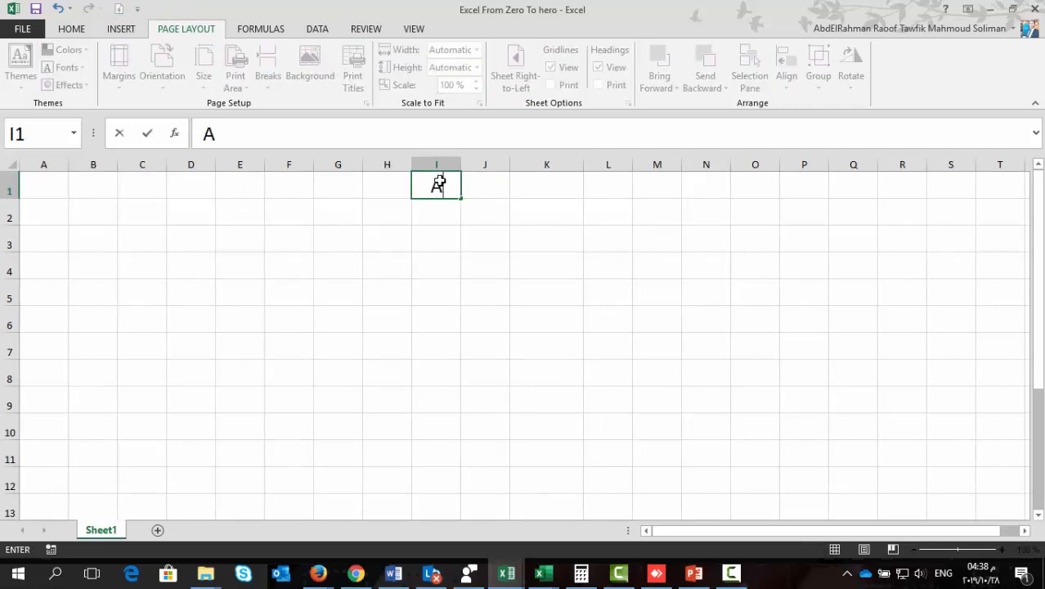
pyautogui.write('BC \\')
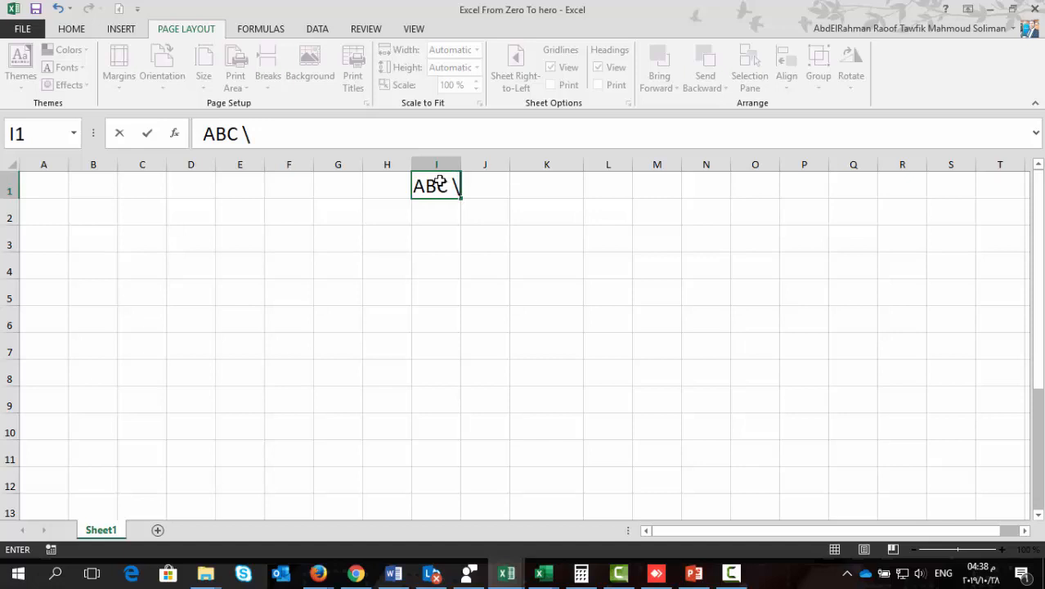
pyautogui.press('BackSpace')
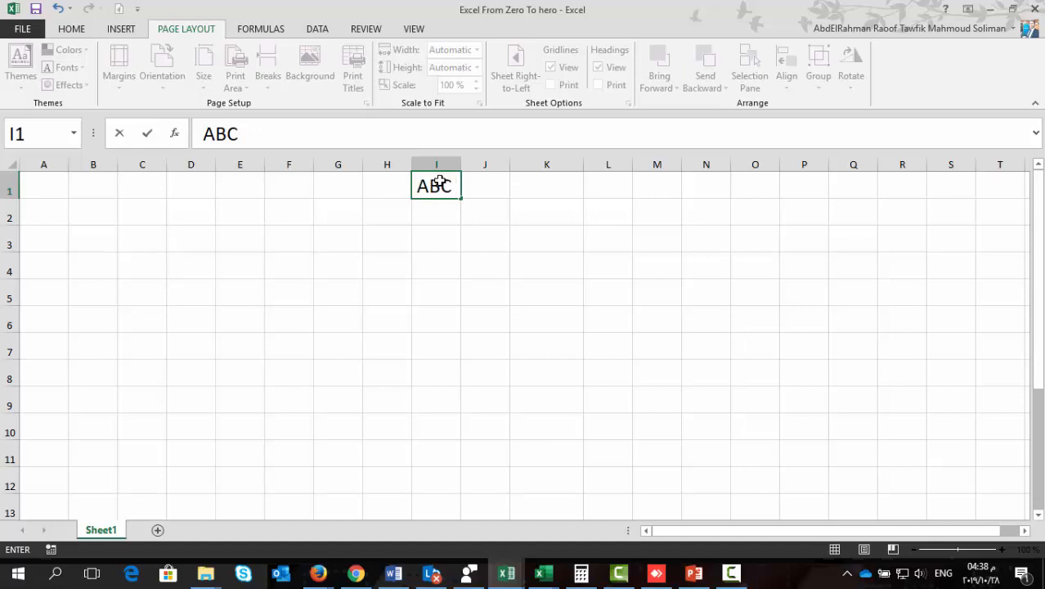
pyautogui.write('Compa')
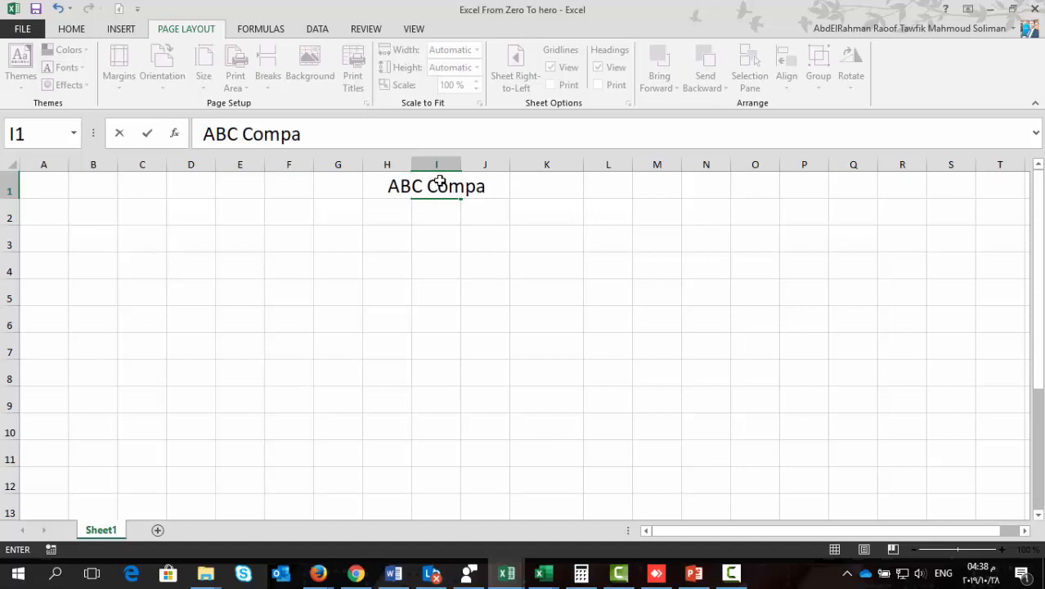
pyautogui.write('ny')
pyautogui.press('Return')
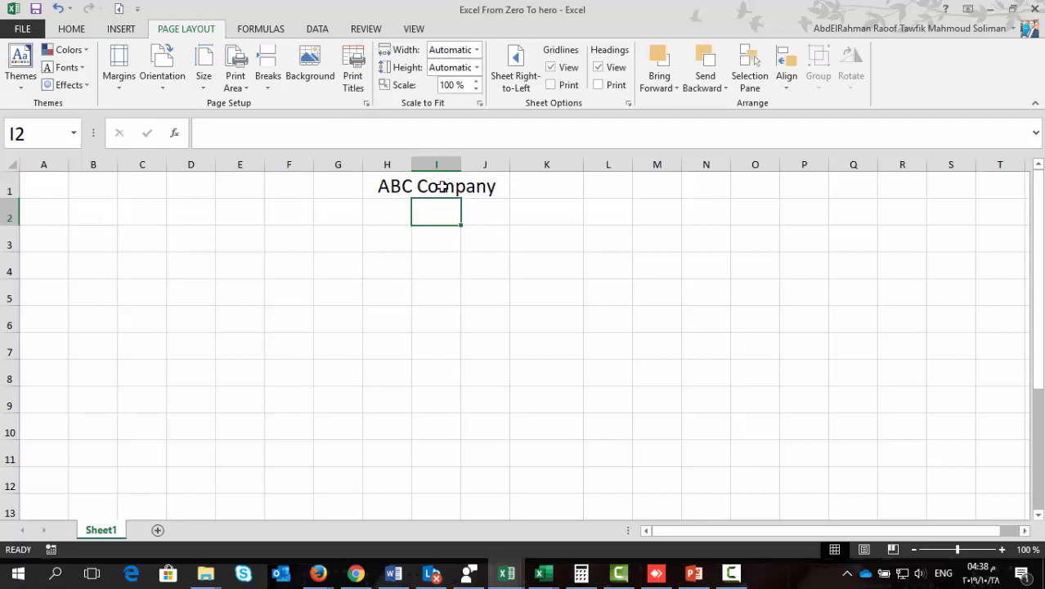
pyautogui.click(441, 186)
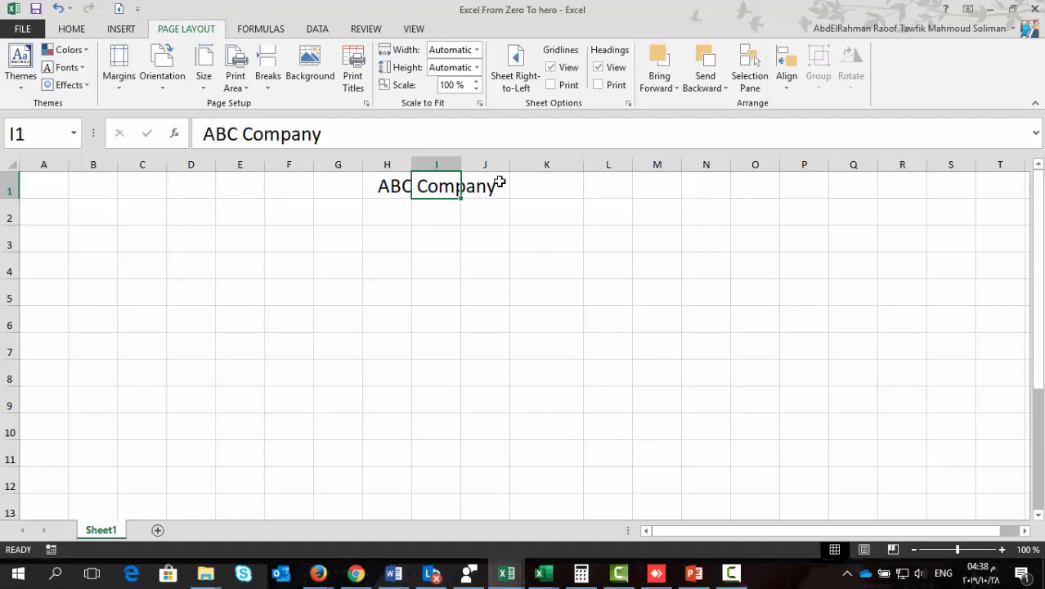
pyautogui.doubleClick(463, 161)
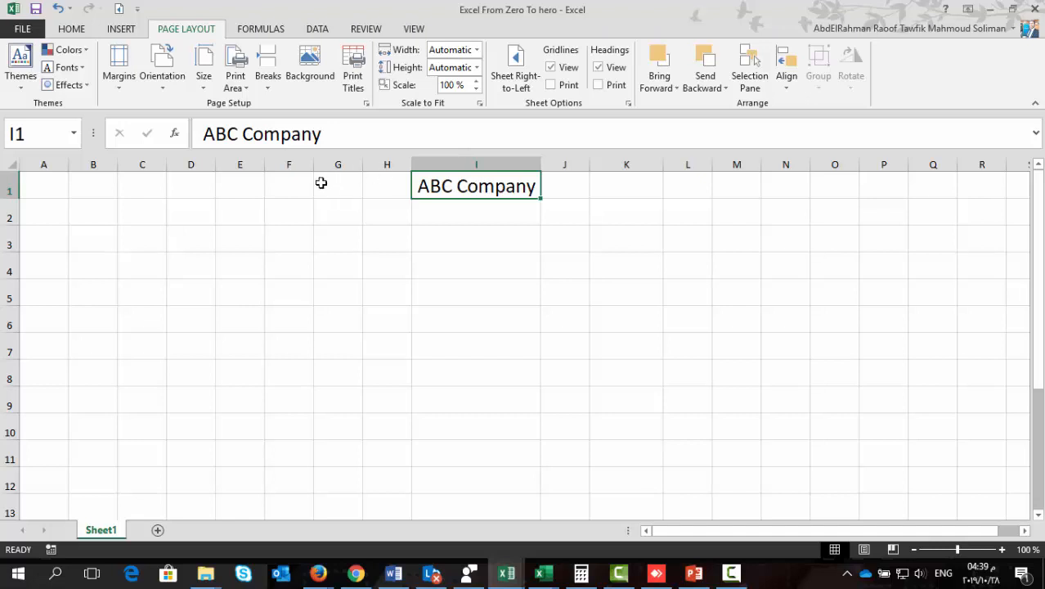
# Step: Enlarge the font of the ABC Company cell in several increments and reduce it back to size 20
pyautogui.click(71, 28)
pyautogui.click(307, 79)
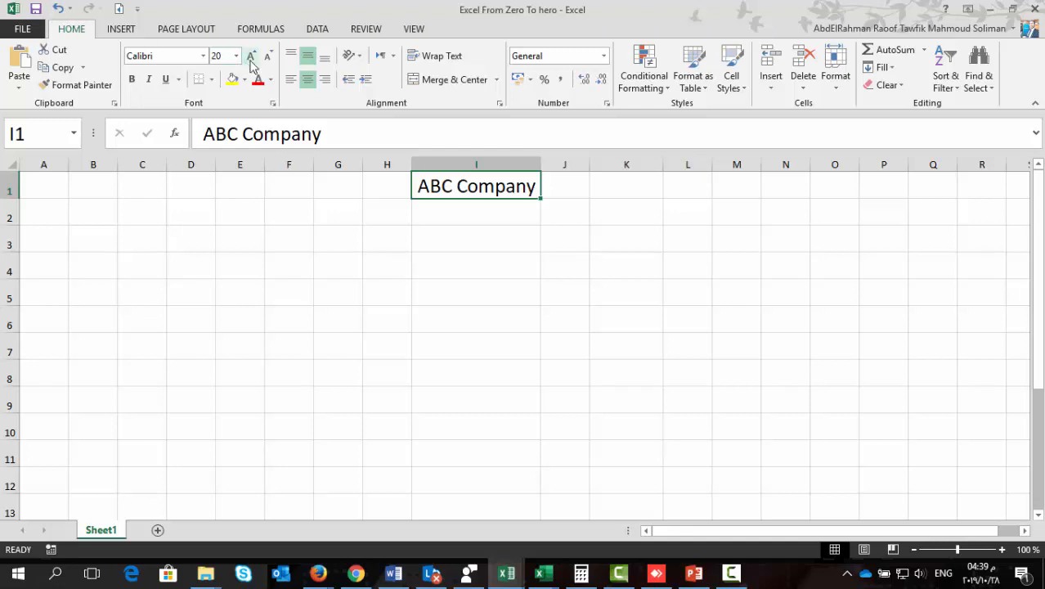
pyautogui.click(251, 57)
pyautogui.click(251, 58)
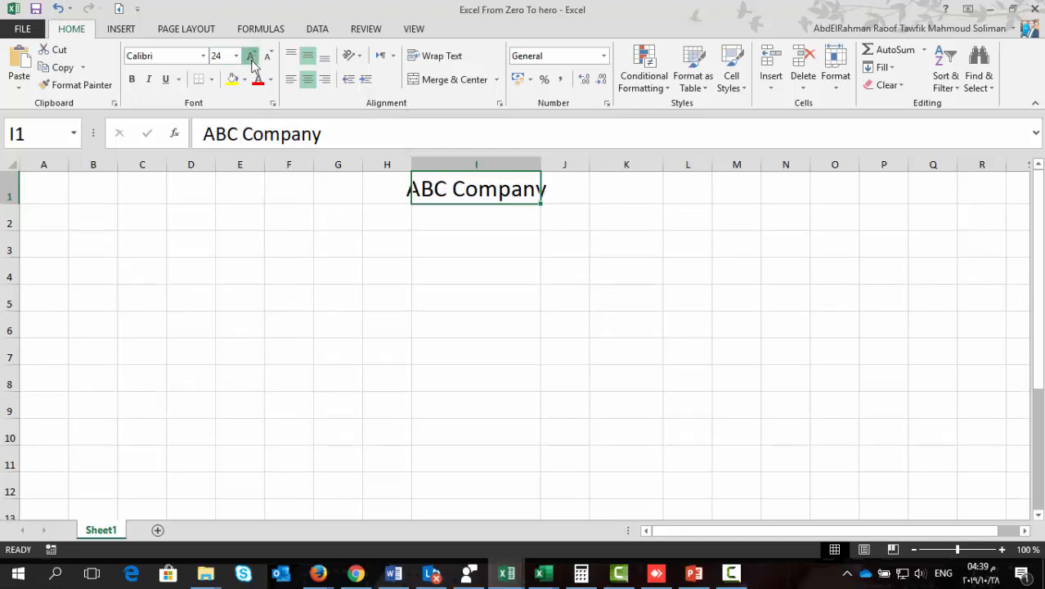
pyautogui.click(251, 57)
pyautogui.click(267, 58)
pyautogui.click(267, 59)
pyautogui.click(267, 59)
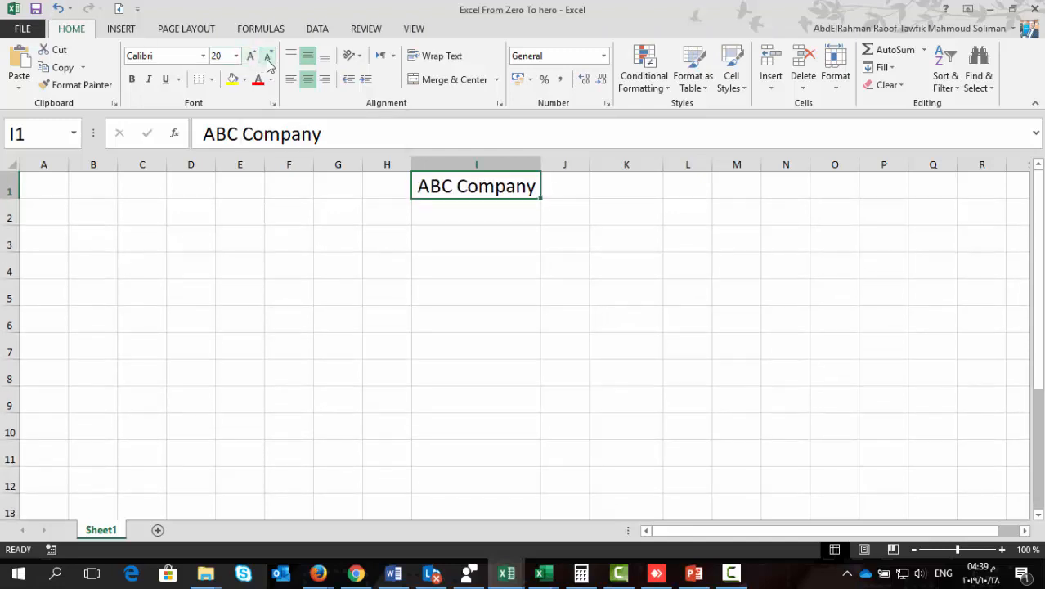
# Step: Browse the fill colour and font colour choices for the ABC Company cell without applying any
pyautogui.click(244, 79)
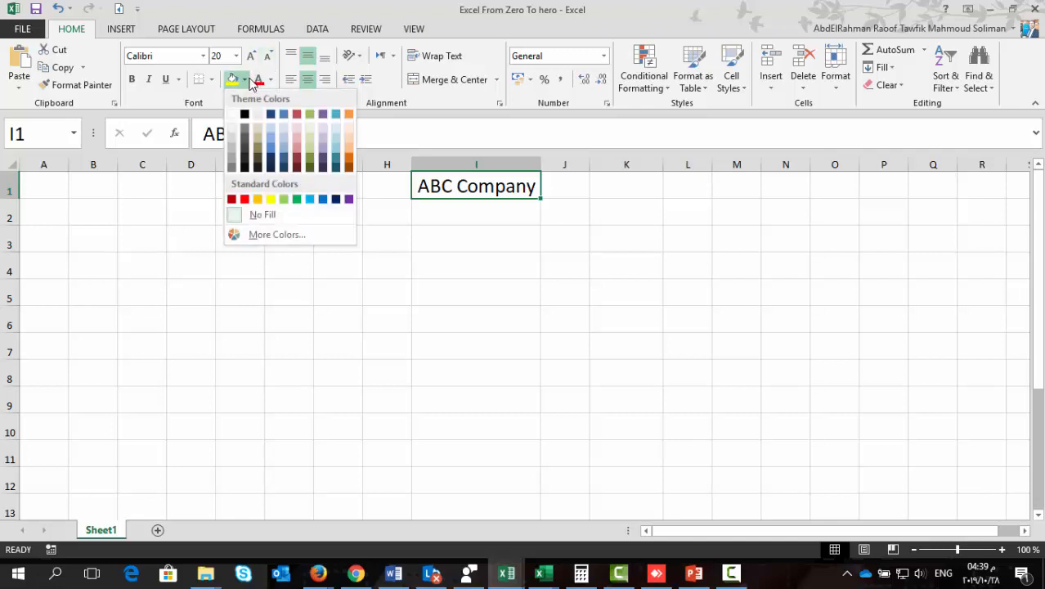
pyautogui.click(317, 4)
pyautogui.click(271, 79)
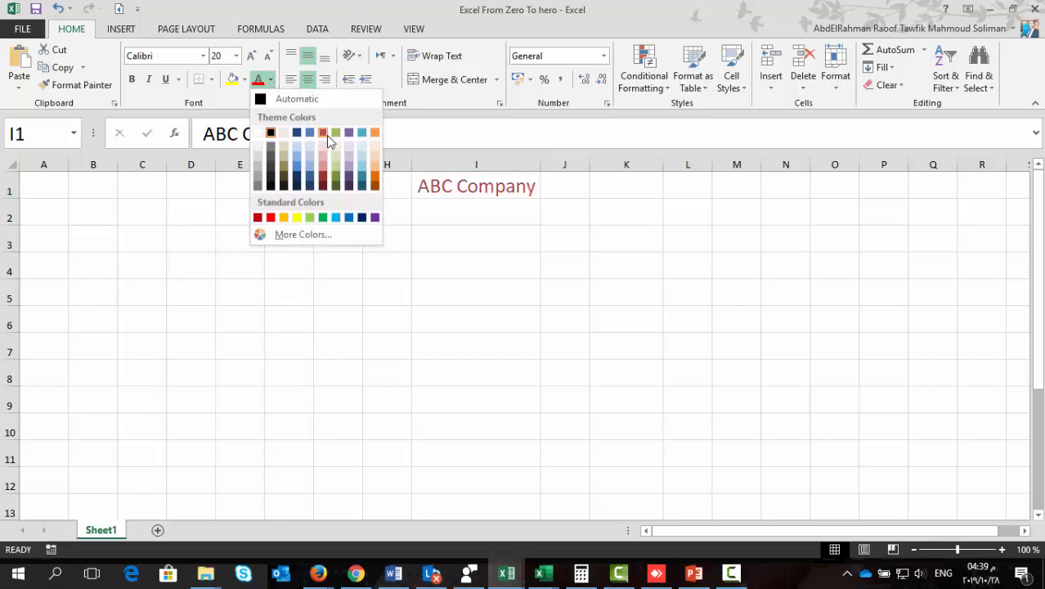
pyautogui.click(463, 208)
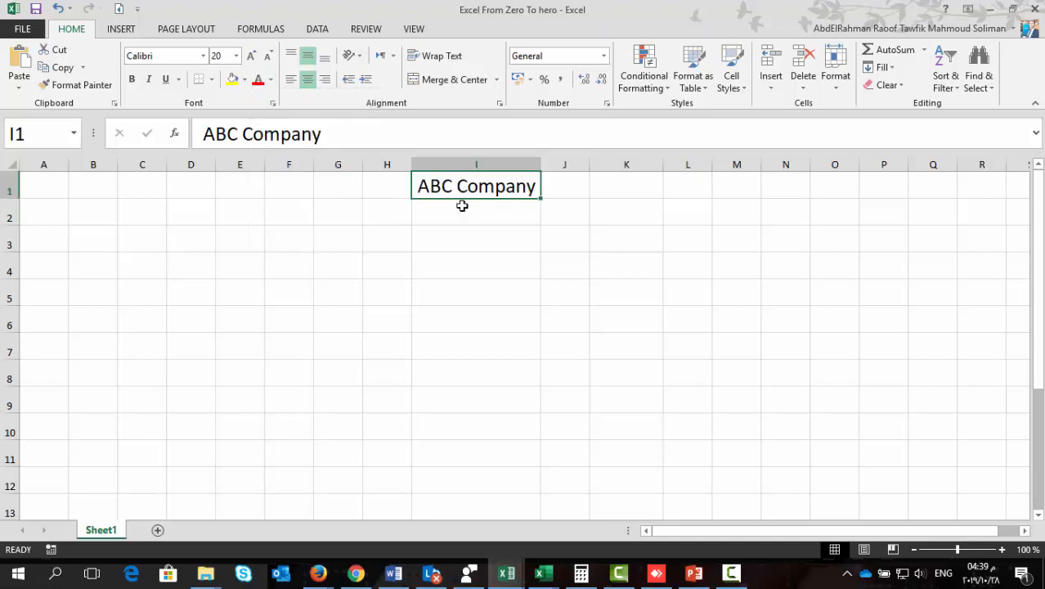
# Step: Merge and center the range G1:K2 around the ABC Company title
pyautogui.moveTo(352, 193); pyautogui.dragTo(606, 219)
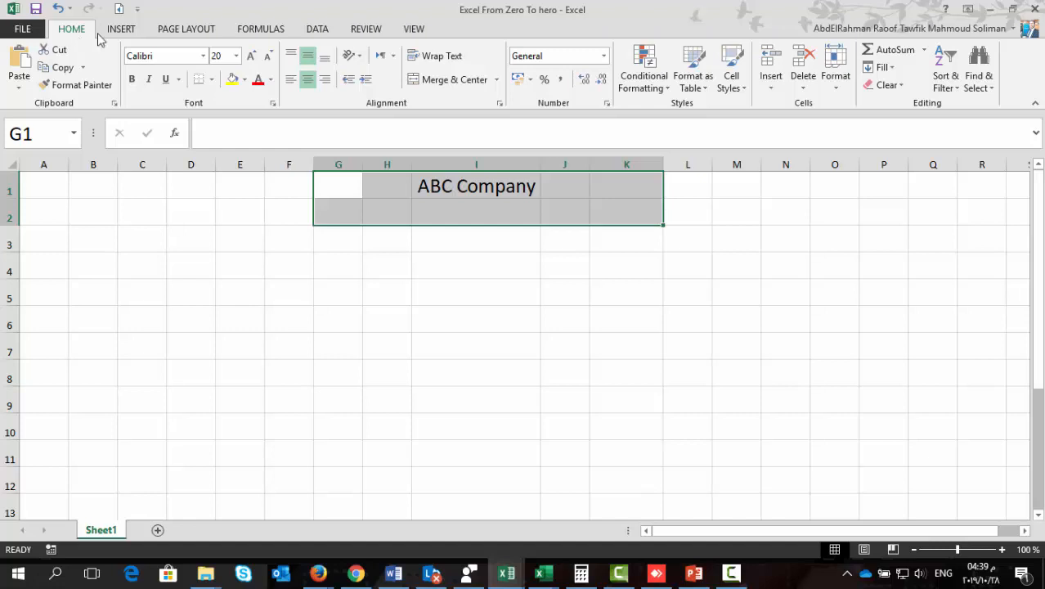
pyautogui.click(455, 79)
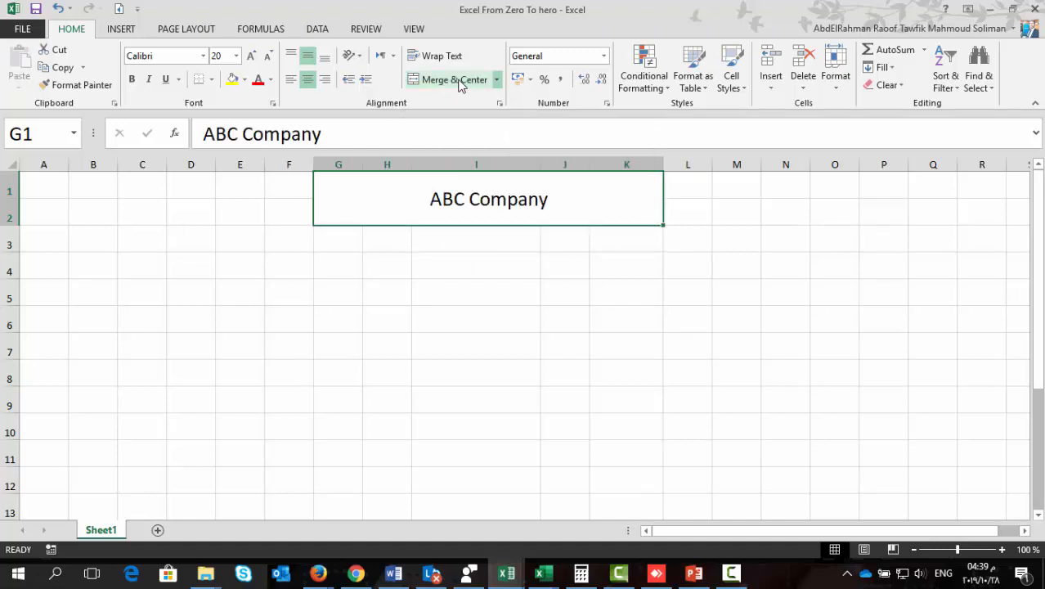
# Step: Enter the value 1 in cell B3 and select that cell again
pyautogui.click(92, 235)
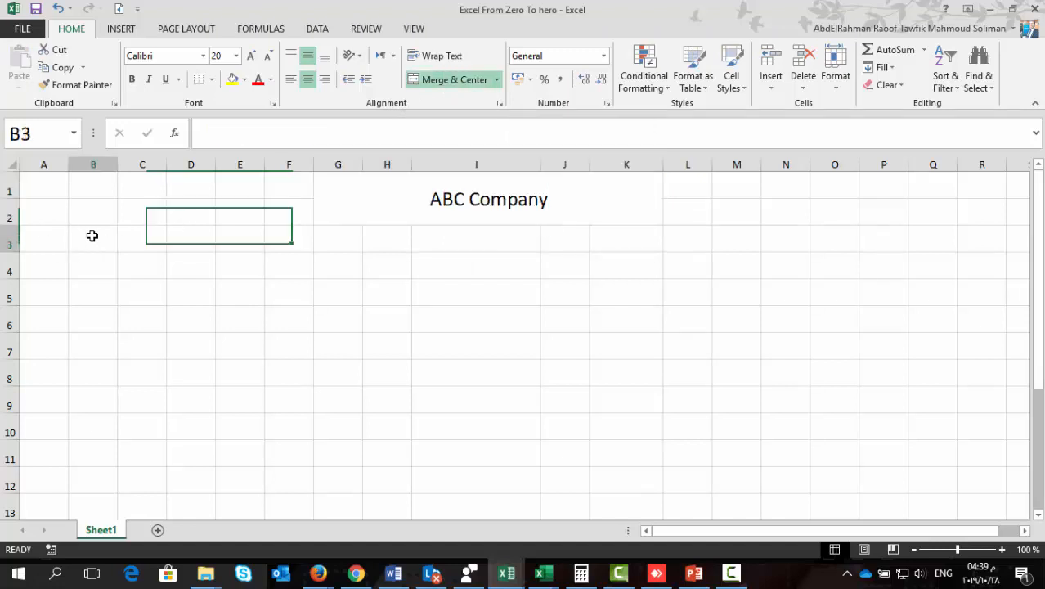
pyautogui.write('1')
pyautogui.press('Return')
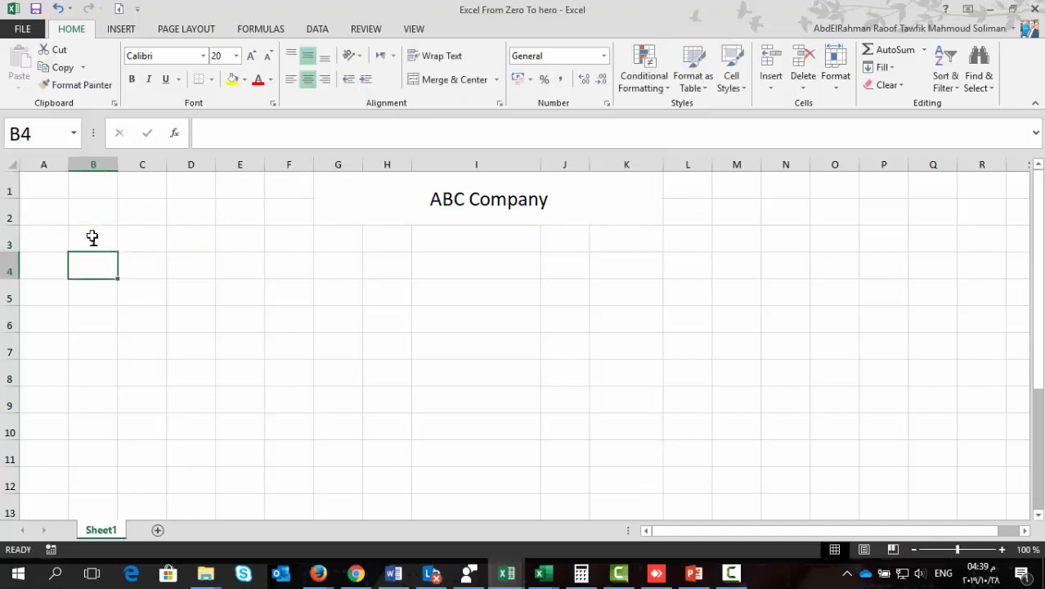
pyautogui.click(88, 237)
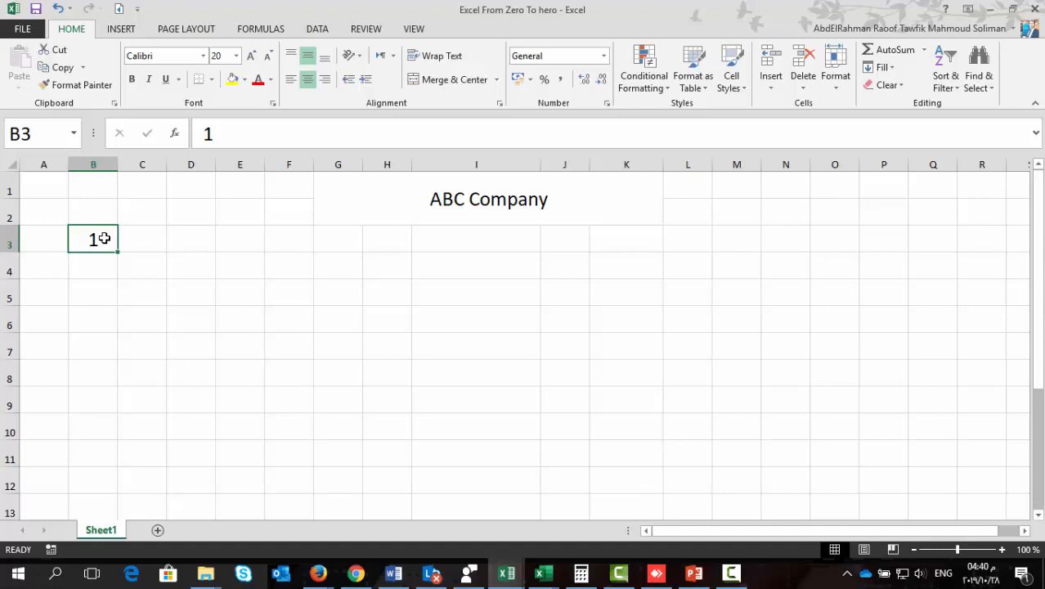
# Step: Select the range B3:I10 to demonstrate range selection, and return to cell B3
pyautogui.moveTo(105, 239); pyautogui.dragTo(468, 439)
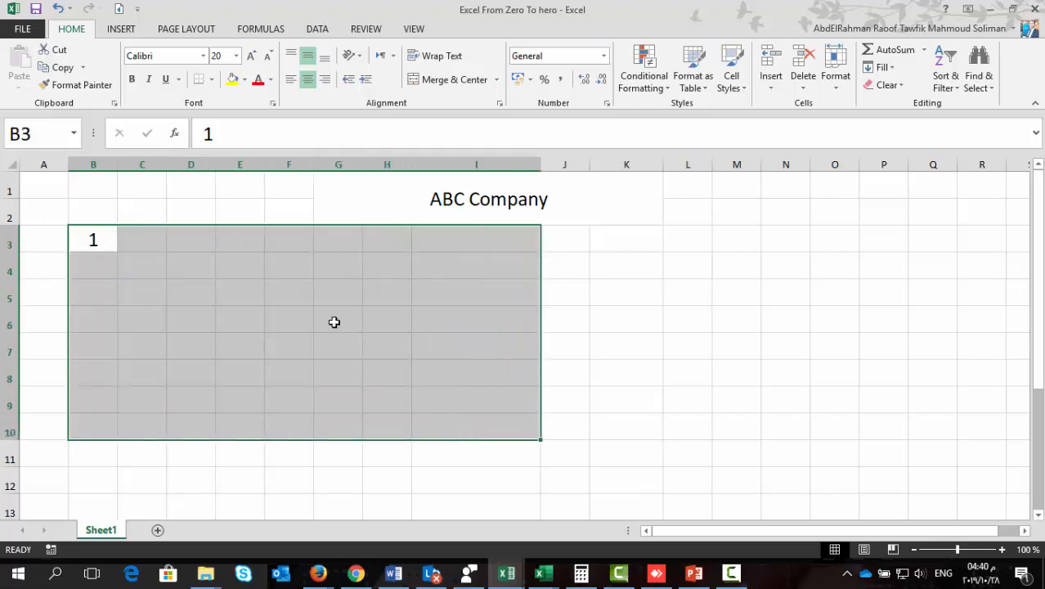
pyautogui.click(112, 242)
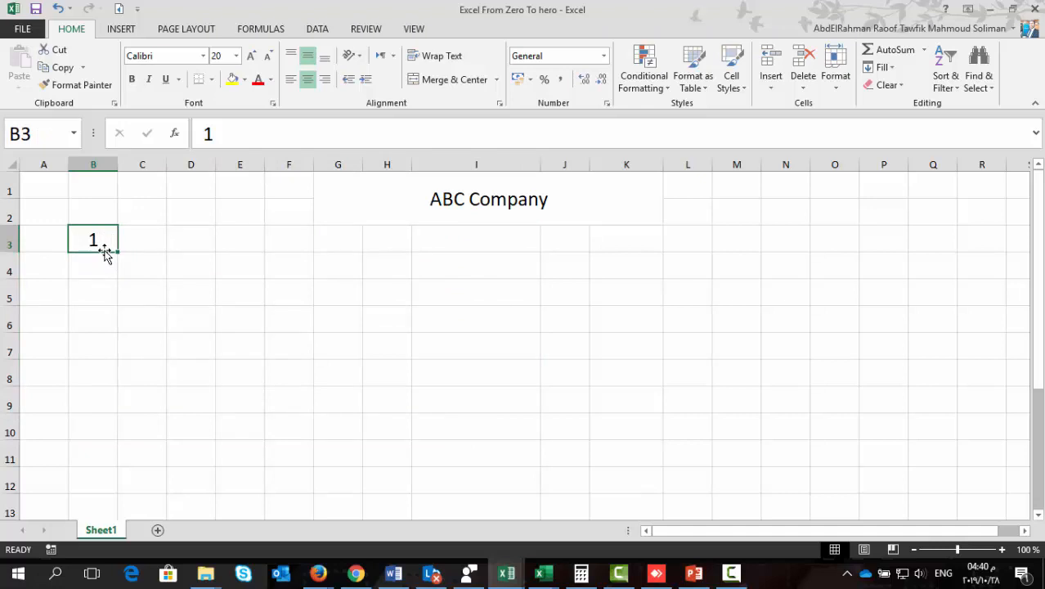
pyautogui.moveTo(105, 253)
pyautogui.mouseDown()
pyautogui.moveTo(322, 385)
pyautogui.moveTo(329, 378)
pyautogui.moveTo(112, 235)
pyautogui.mouseUp()
# Step: Fill the value of cell B3 down to B8 and undo the fill
pyautogui.moveTo(117, 252); pyautogui.dragTo(101, 397)
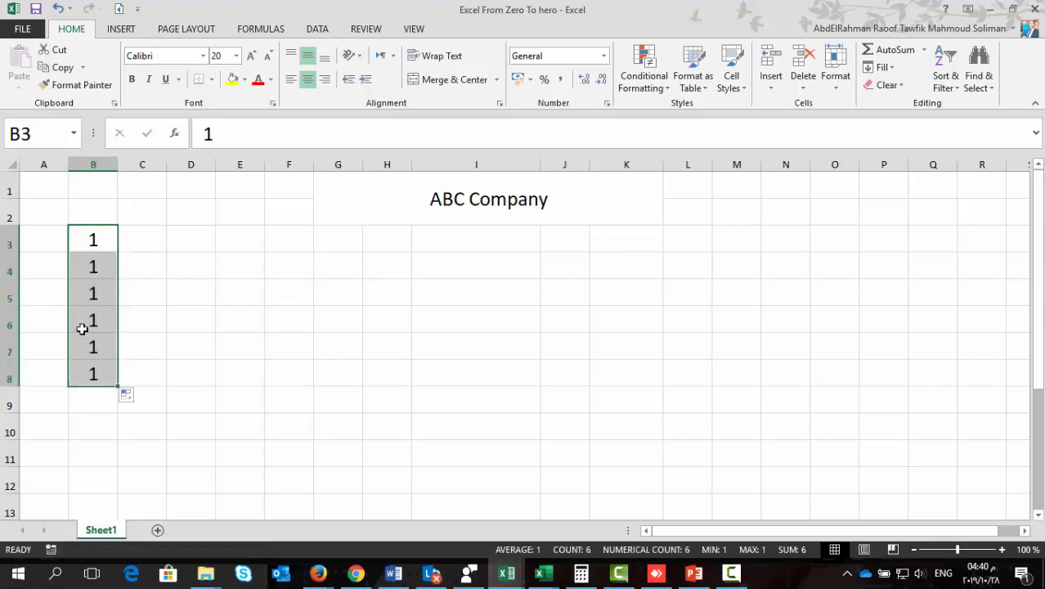
pyautogui.click(88, 238)
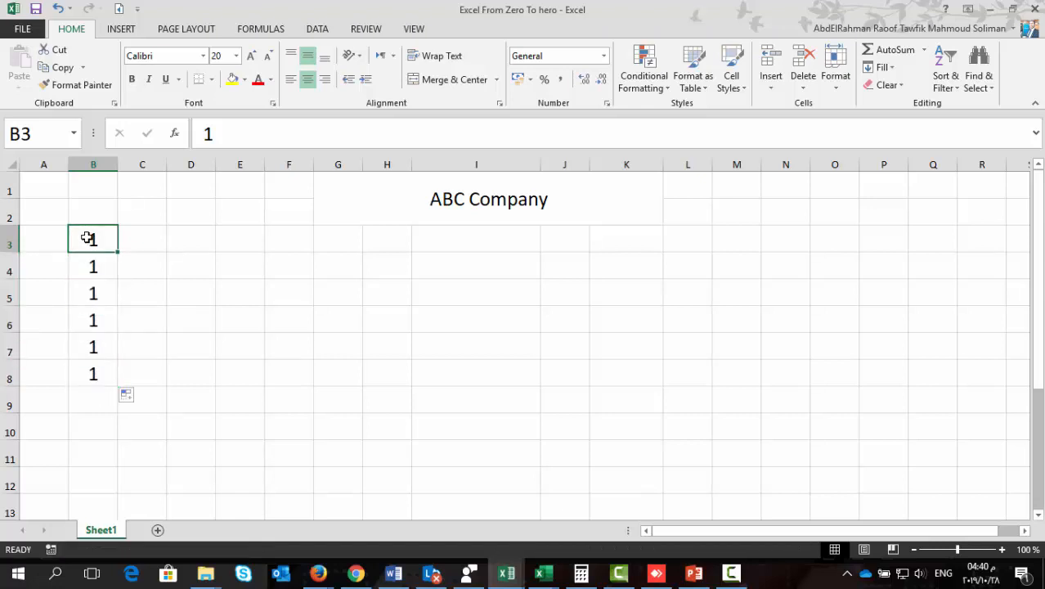
pyautogui.hotkey('ctrl', 'z')
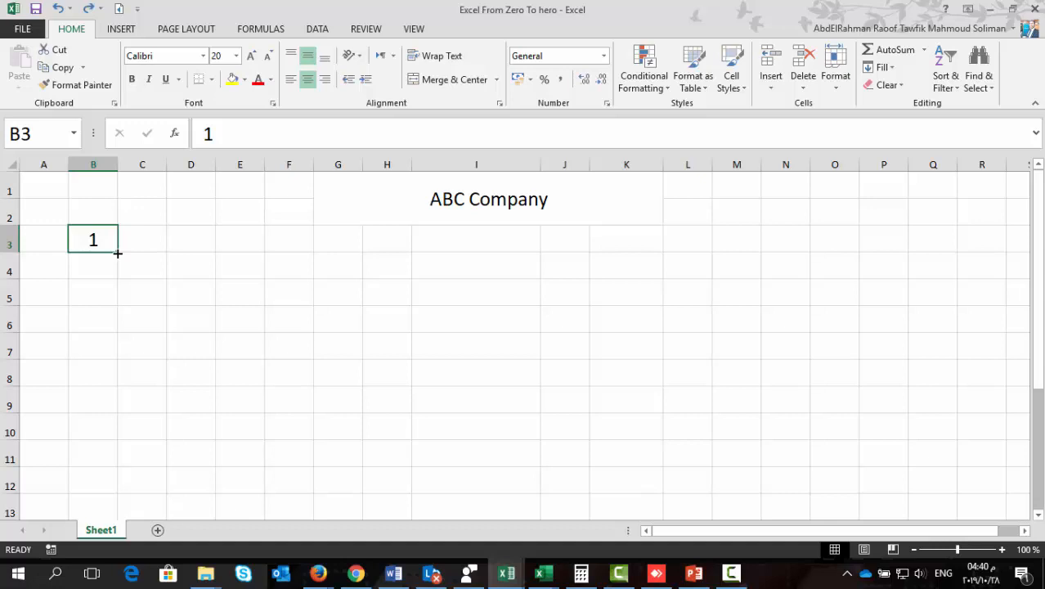
# Step: Fill the value of cell B3 down column B through B12
pyautogui.moveTo(117, 253); pyautogui.dragTo(112, 485)
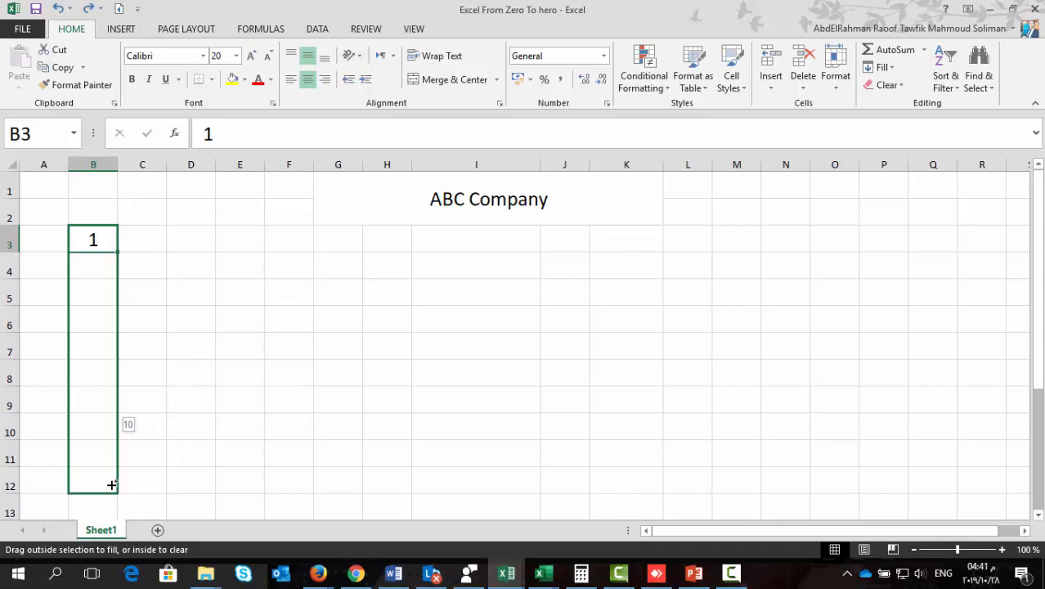
pyautogui.moveTo(112, 485); pyautogui.dragTo(112, 485)
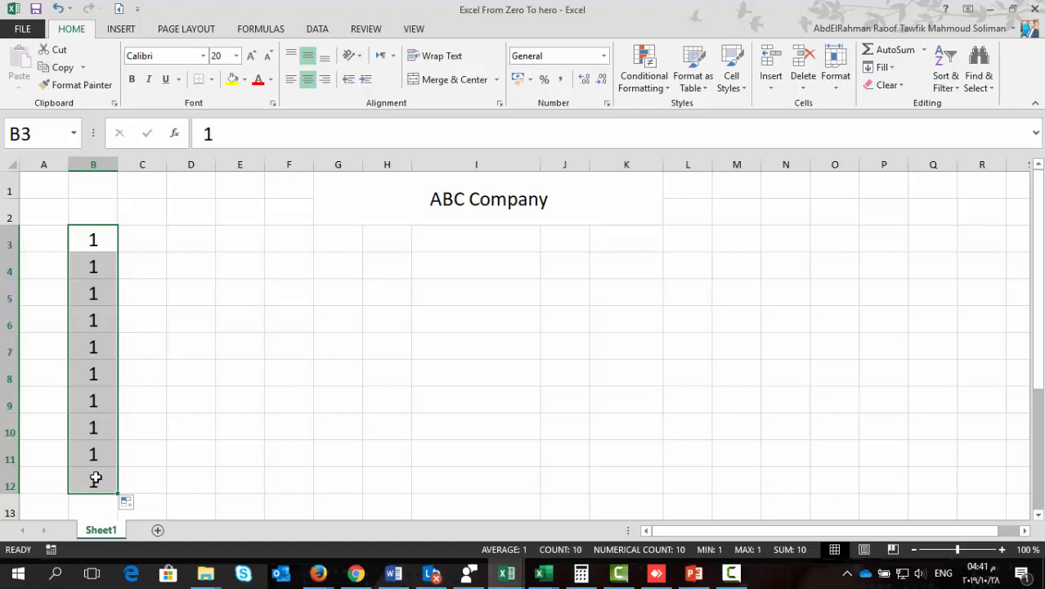
# Step: Enter the value 1 in cell D3 and select that cell again
pyautogui.click(189, 238)
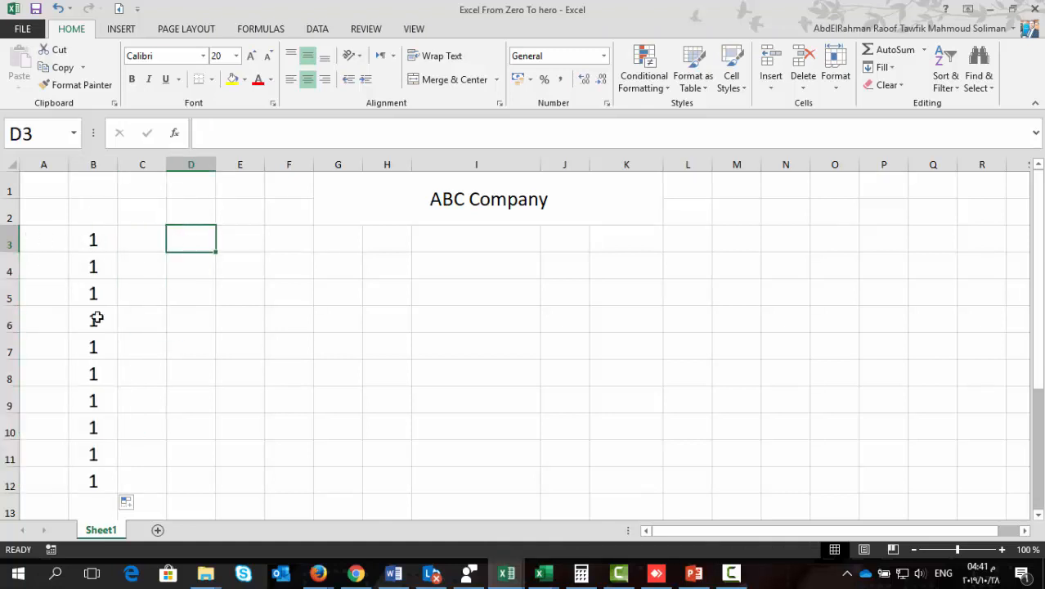
pyautogui.write('1')
pyautogui.press('Return')
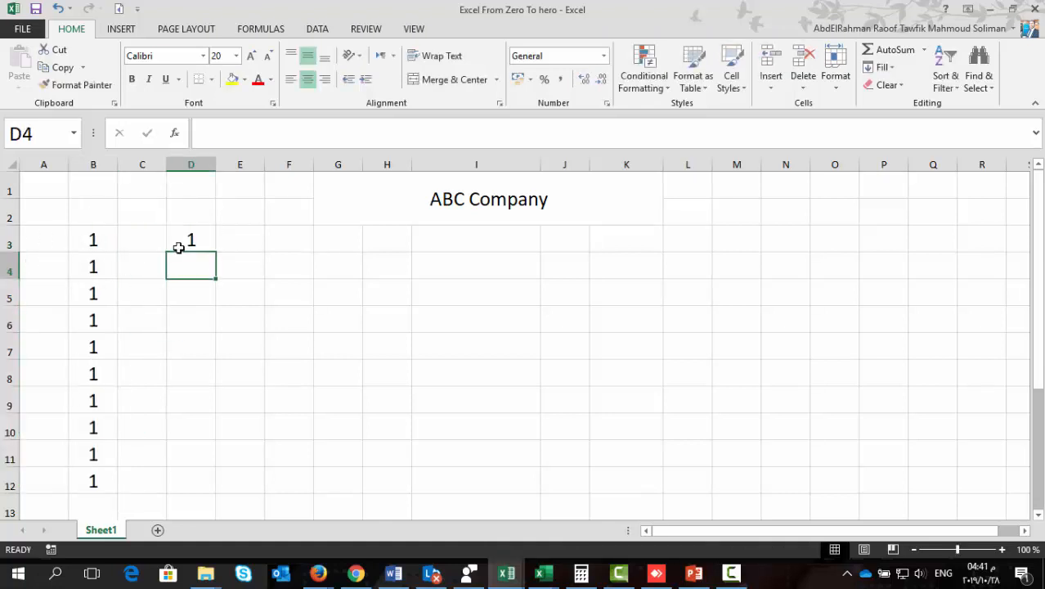
pyautogui.click(192, 237)
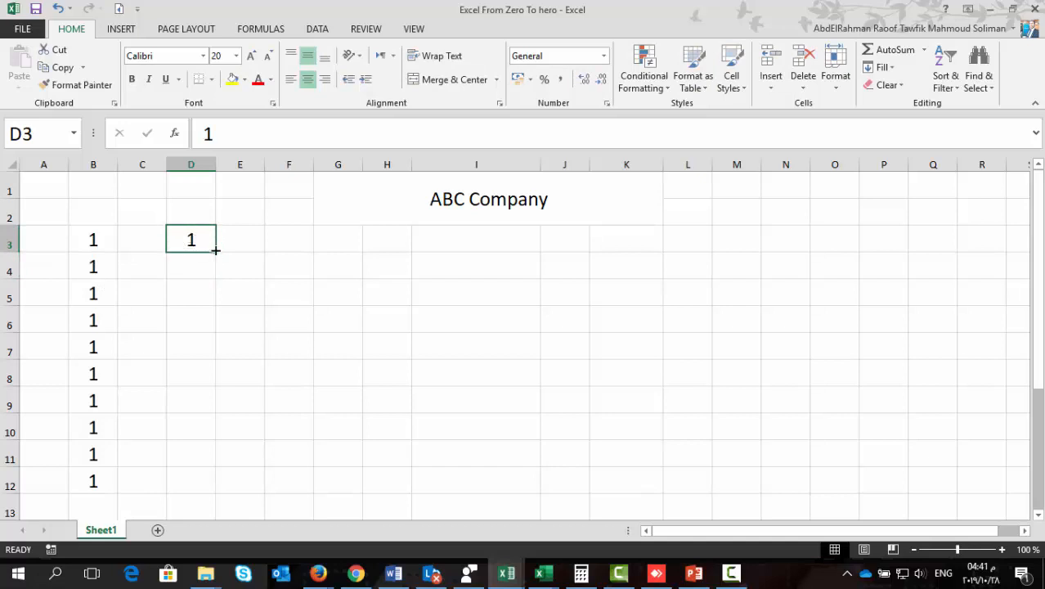
# Step: Fill cell D3 down through D12 as an incrementing series from 1 to 10
pyautogui.moveTo(216, 248); pyautogui.dragTo(195, 500)
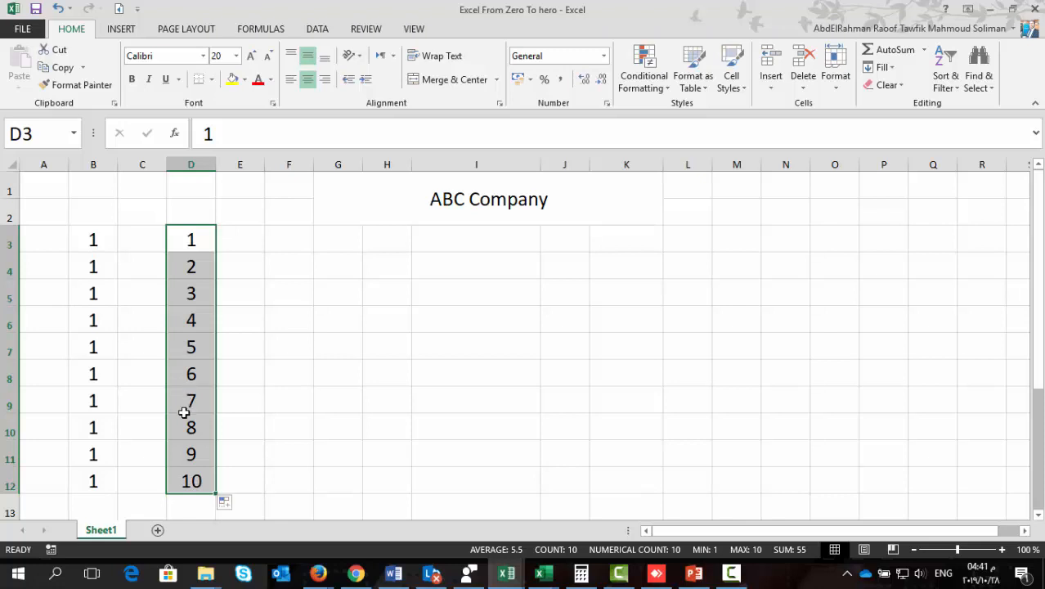
# Step: Enter 1 in F3 and 2 in F4, and extend the pair as a series down to F12
pyautogui.click(300, 233)
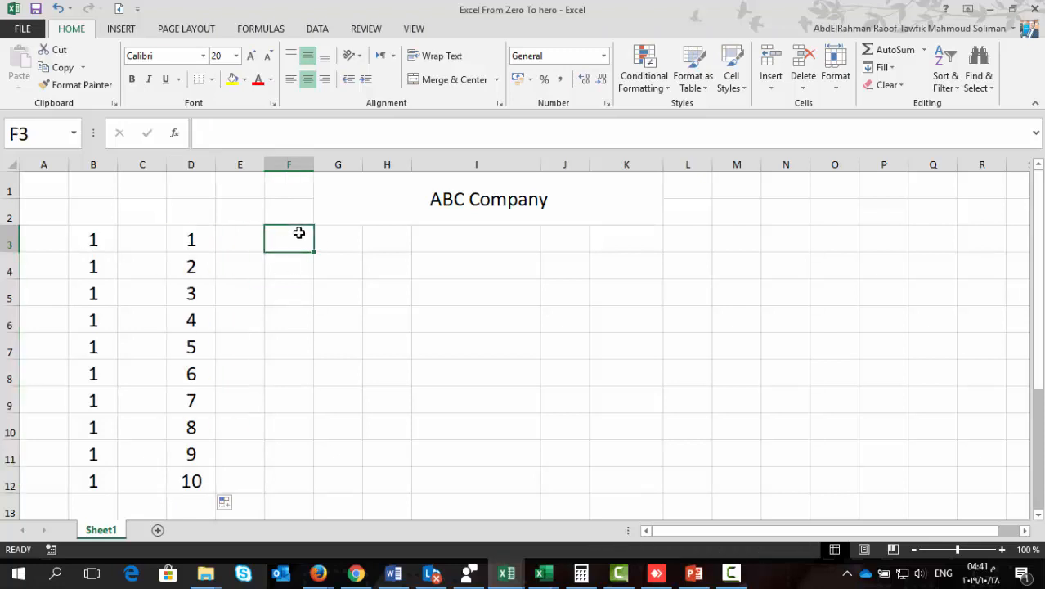
pyautogui.write('1')
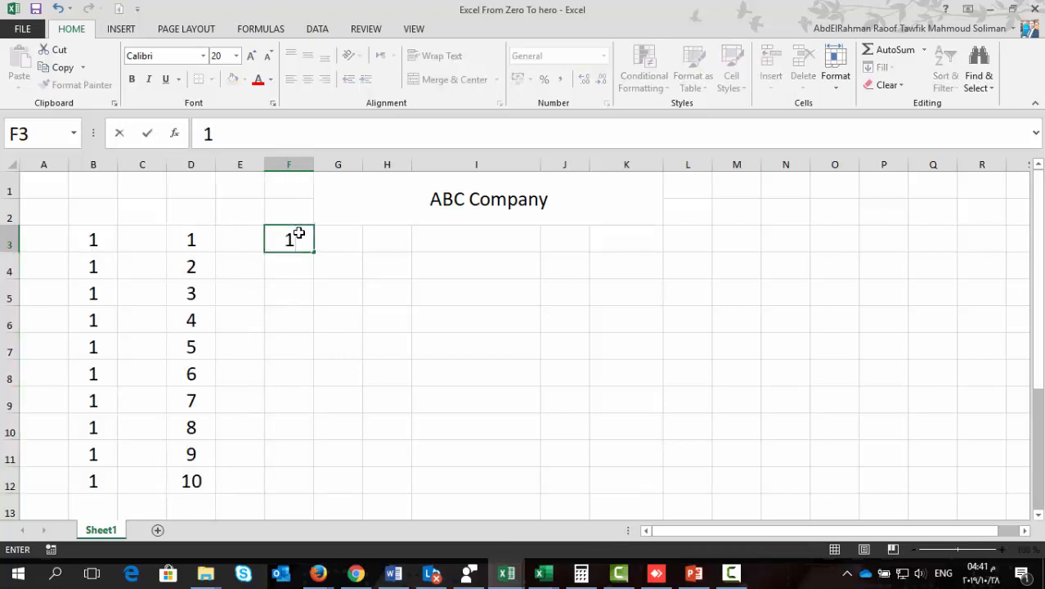
pyautogui.press('Return')
pyautogui.write('2')
pyautogui.press('Return')
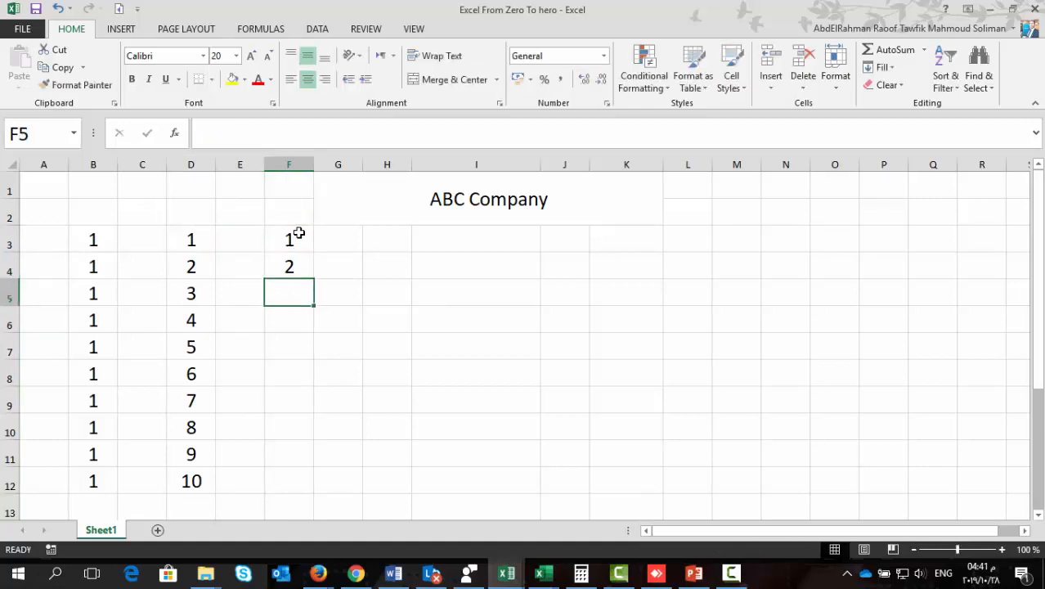
pyautogui.moveTo(293, 240); pyautogui.dragTo(298, 487)
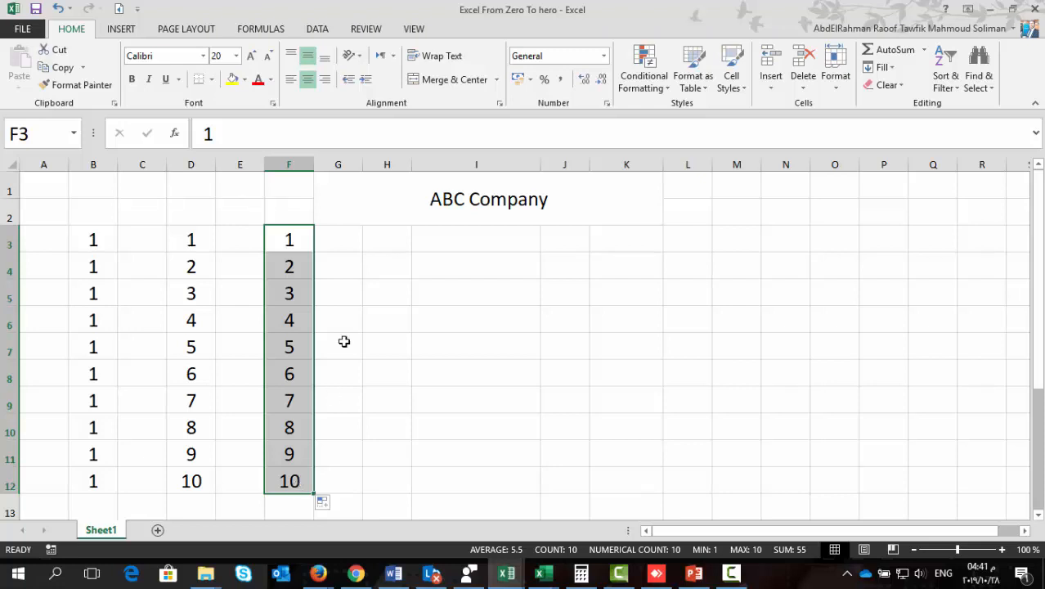
# Step: Enter 5 in H3 and 10 in H4, and extend the pair as a series of fives down to H12
pyautogui.click(387, 238)
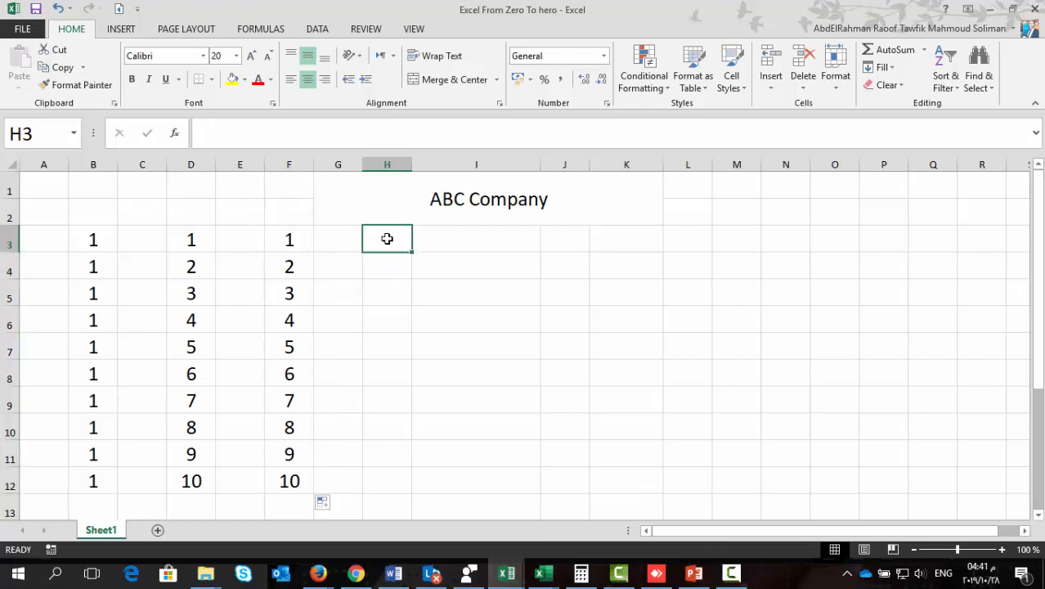
pyautogui.write('0')
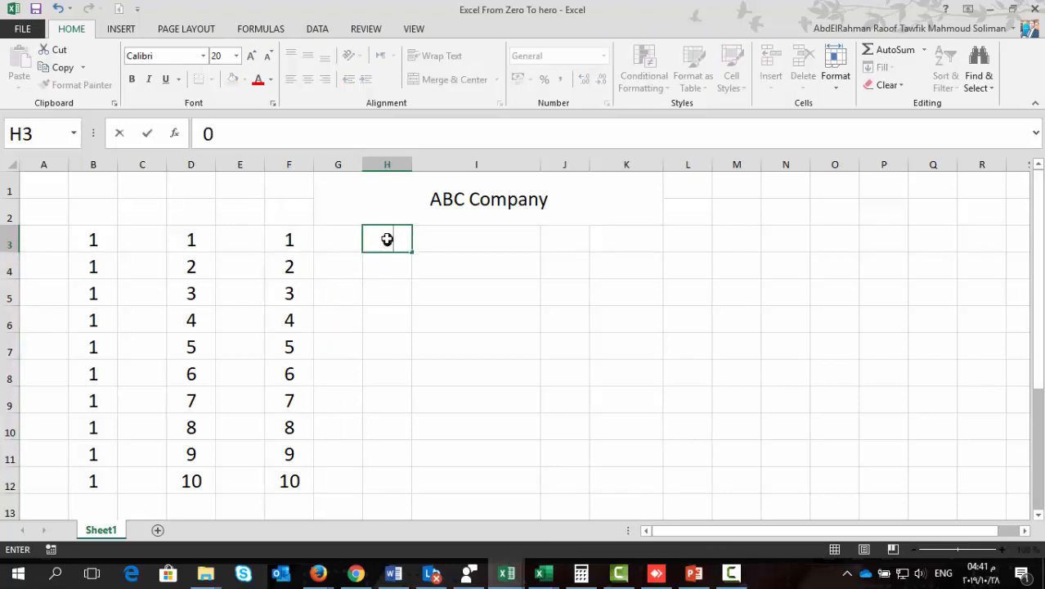
pyautogui.press('BackSpace')
pyautogui.write('5')
pyautogui.press('Return')
pyautogui.write('10')
pyautogui.press('Return')
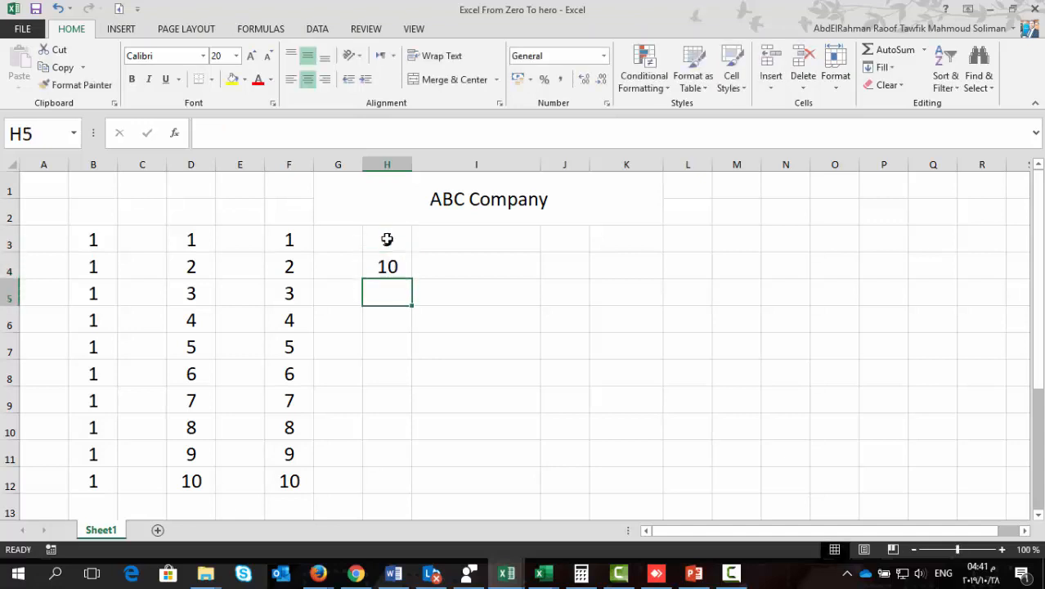
pyautogui.moveTo(394, 240); pyautogui.dragTo(404, 268)
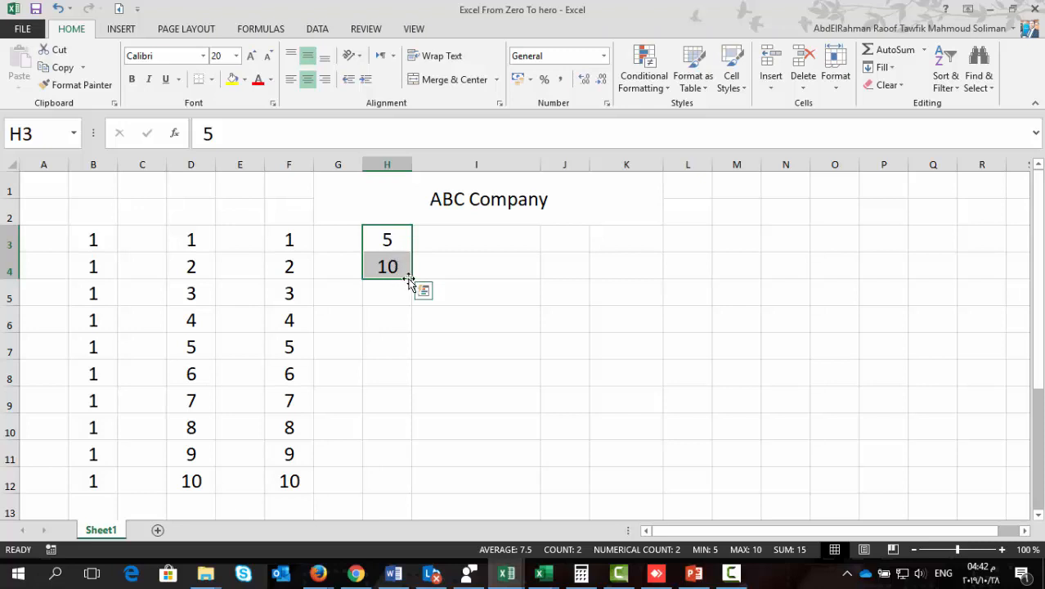
pyautogui.moveTo(409, 281); pyautogui.dragTo(387, 489)
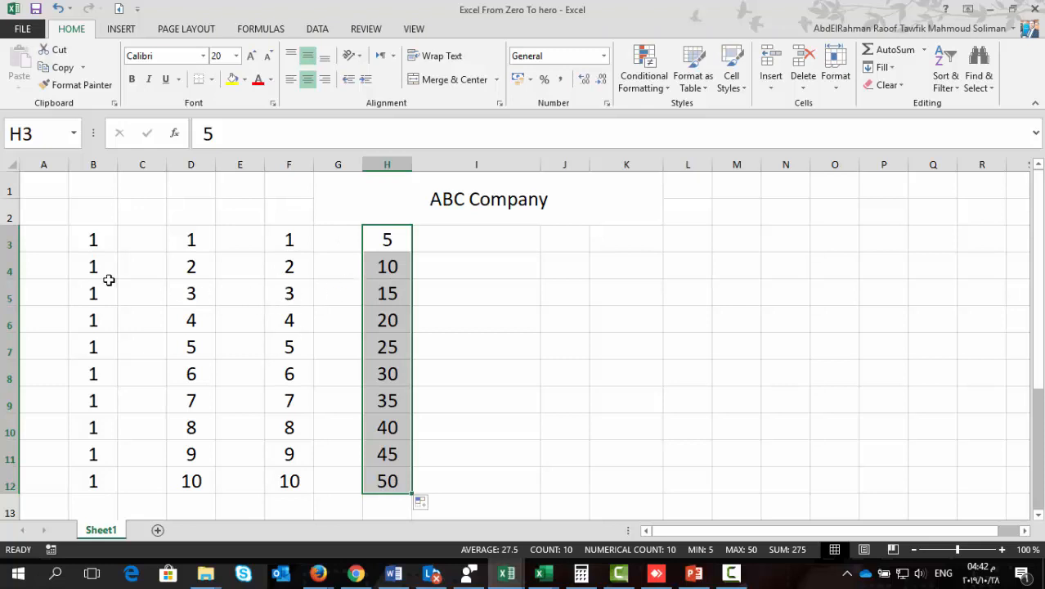
# Step: Clear all the sample numbers from the range B3:H12
pyautogui.moveTo(85, 238); pyautogui.dragTo(398, 487)
pyautogui.press('Delete')
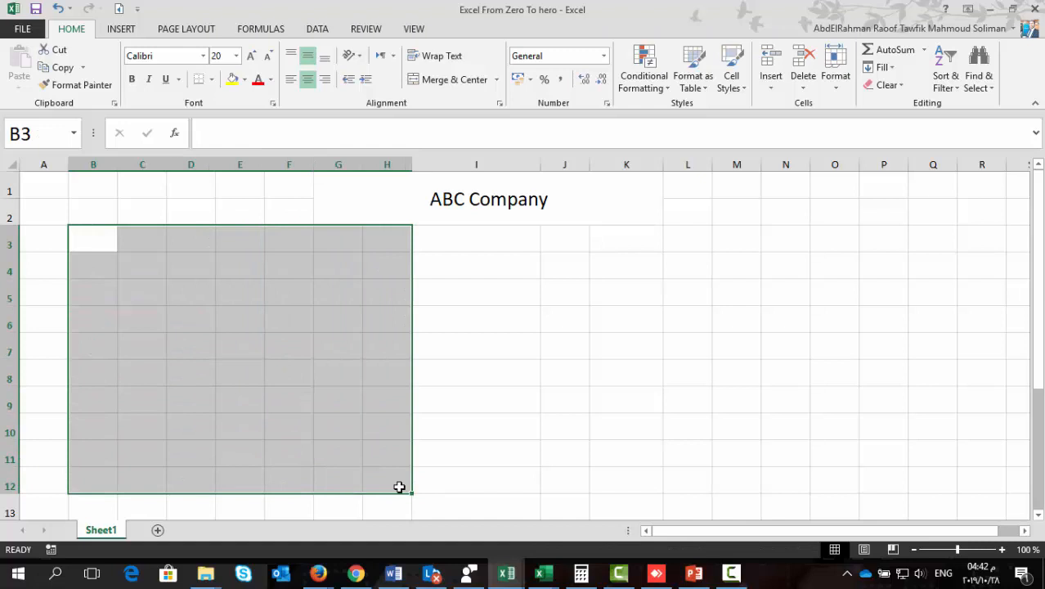
pyautogui.click(252, 317)
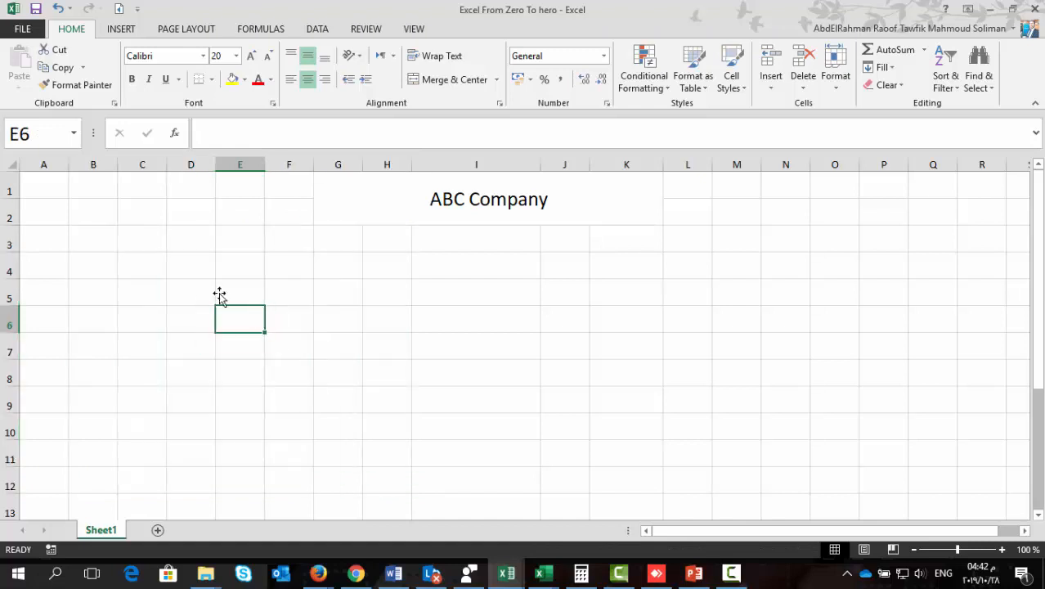
# Step: Enter the value 6 in cell D4 and the value 7 in cell E4
pyautogui.click(182, 257)
pyautogui.write('6')
pyautogui.press('Tab')
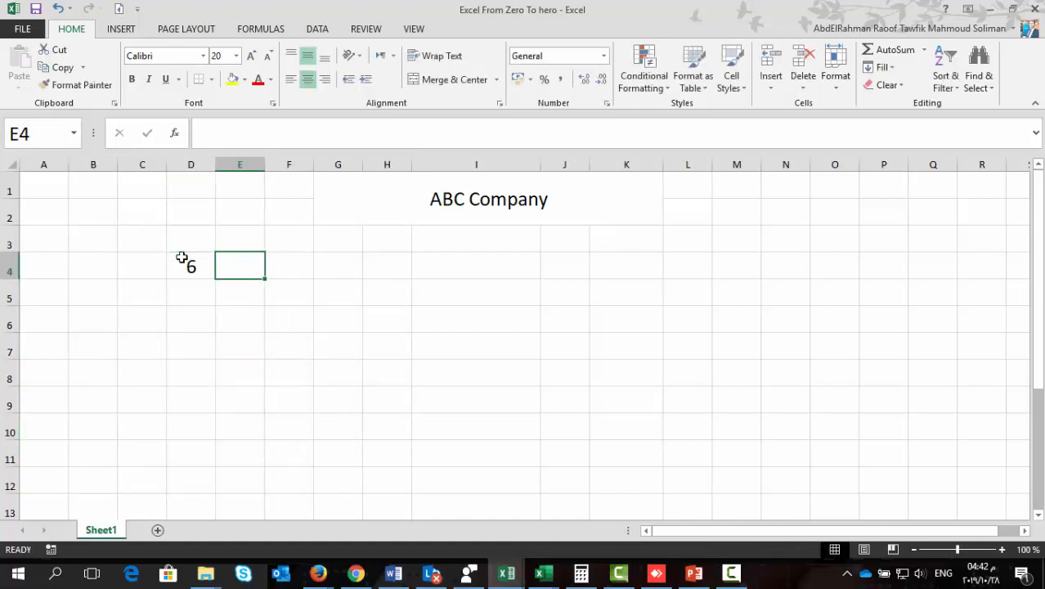
pyautogui.write('7')
pyautogui.press('Tab')
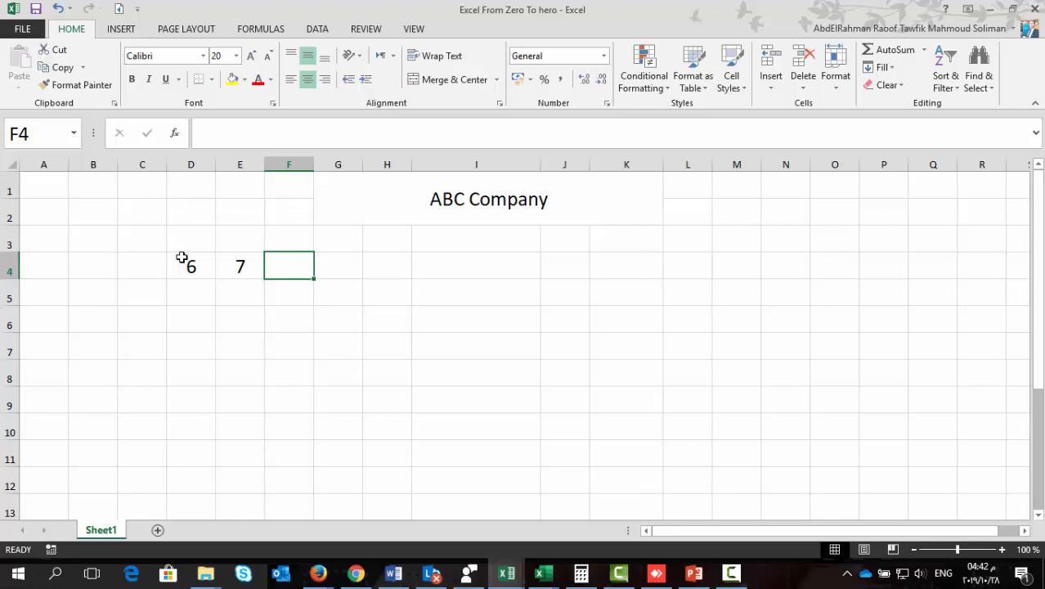
# Step: Enter the addition formula =D4+E4 in cell F4 and reselect that cell to show its formula
pyautogui.write('=')
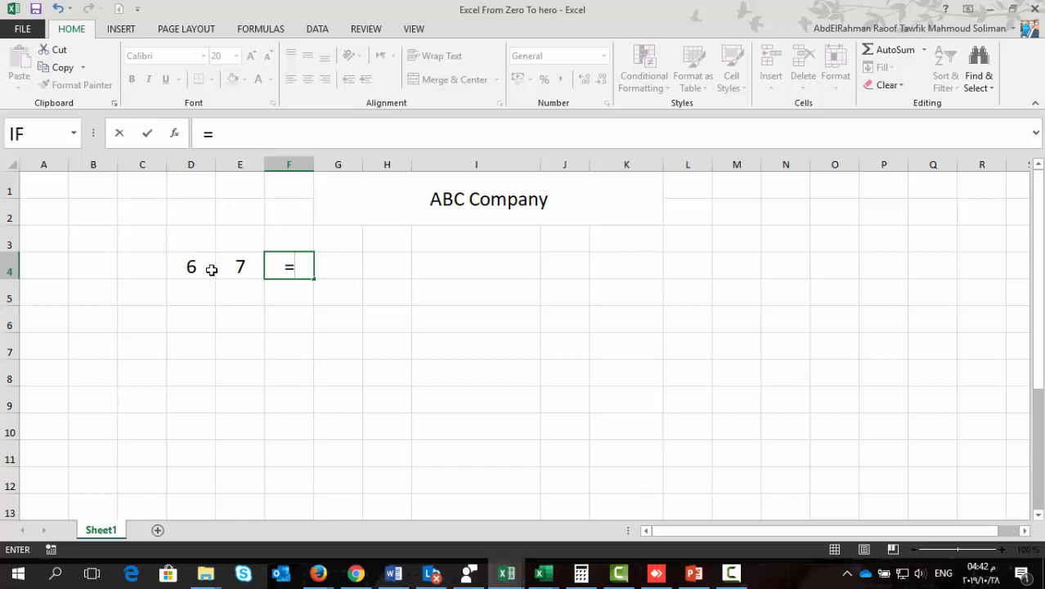
pyautogui.click(186, 267)
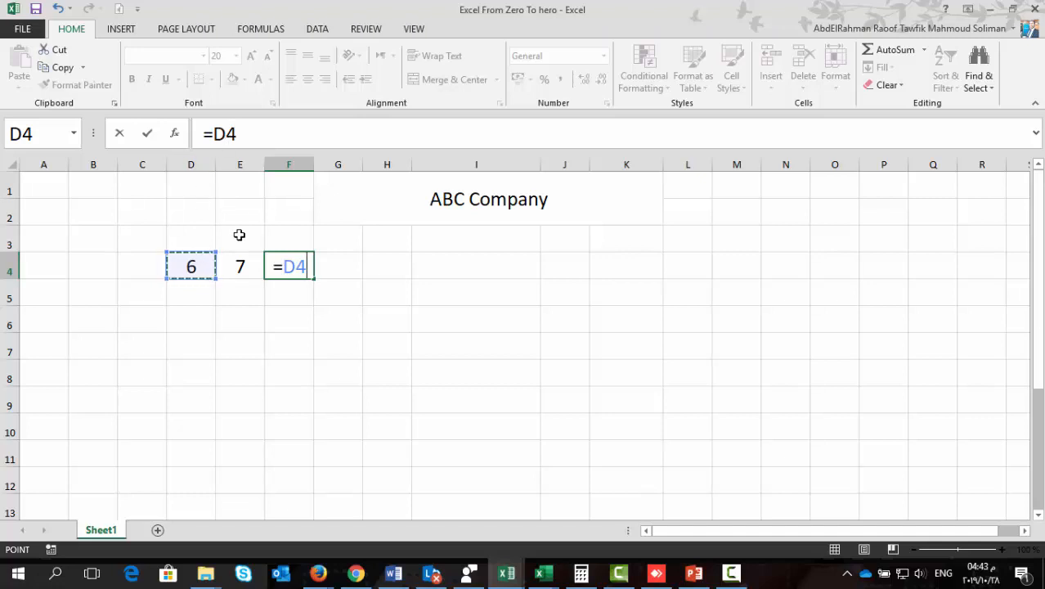
pyautogui.write('+')
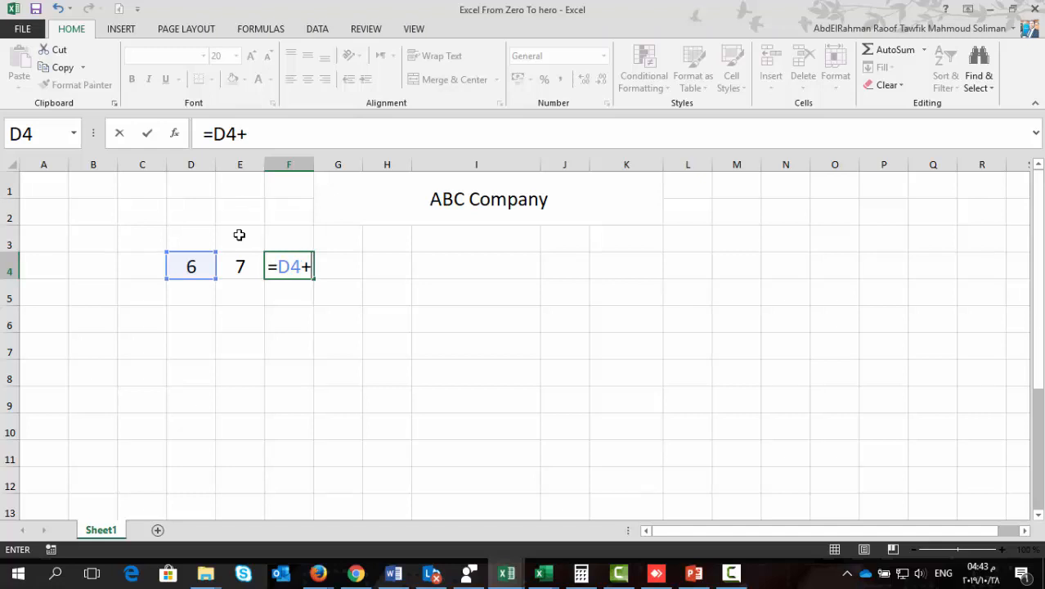
pyautogui.click(238, 258)
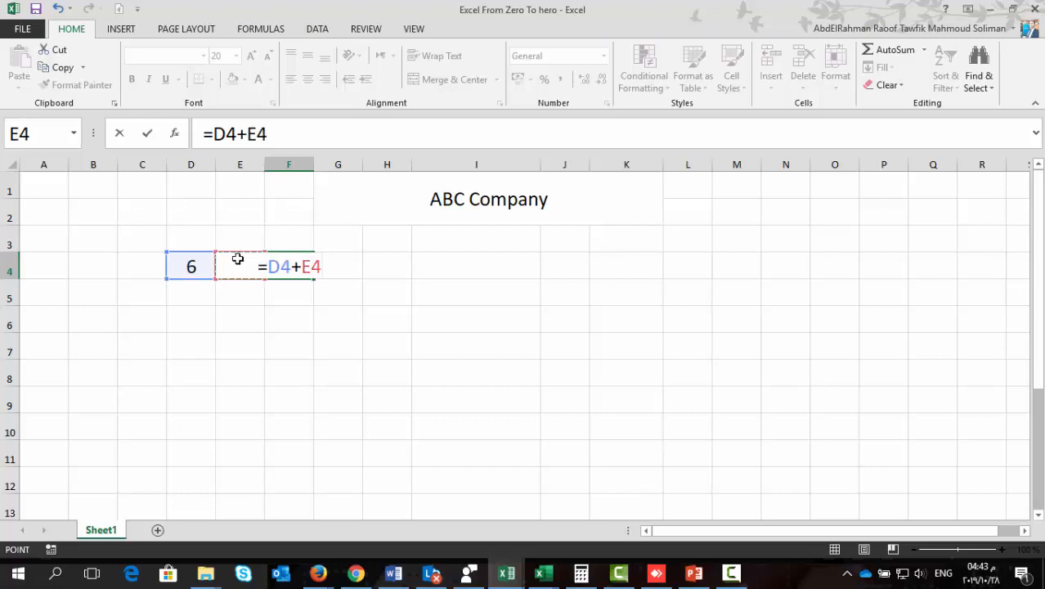
pyautogui.press('Return')
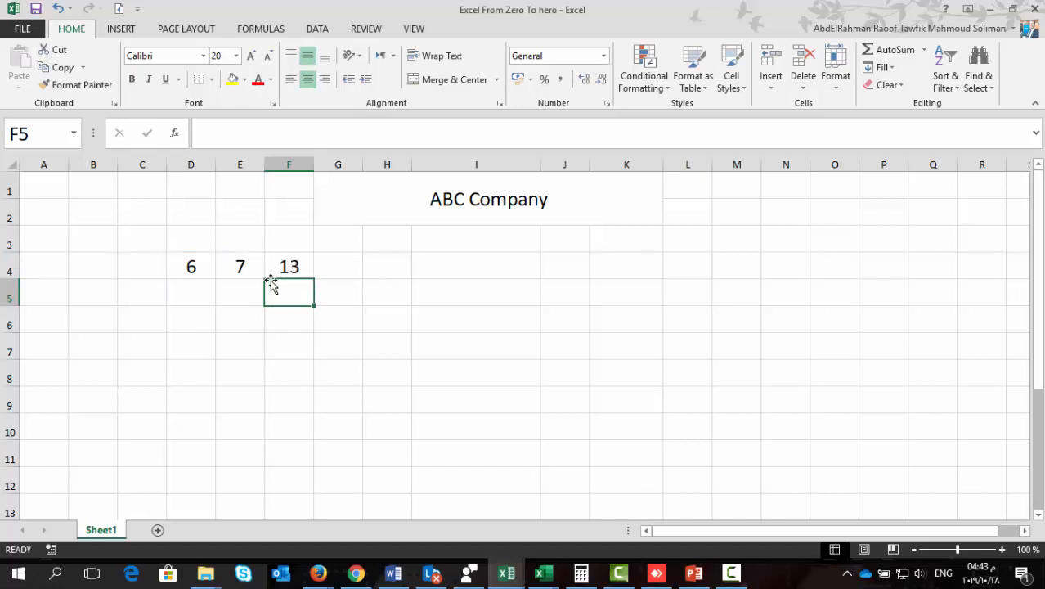
pyautogui.click(266, 268)
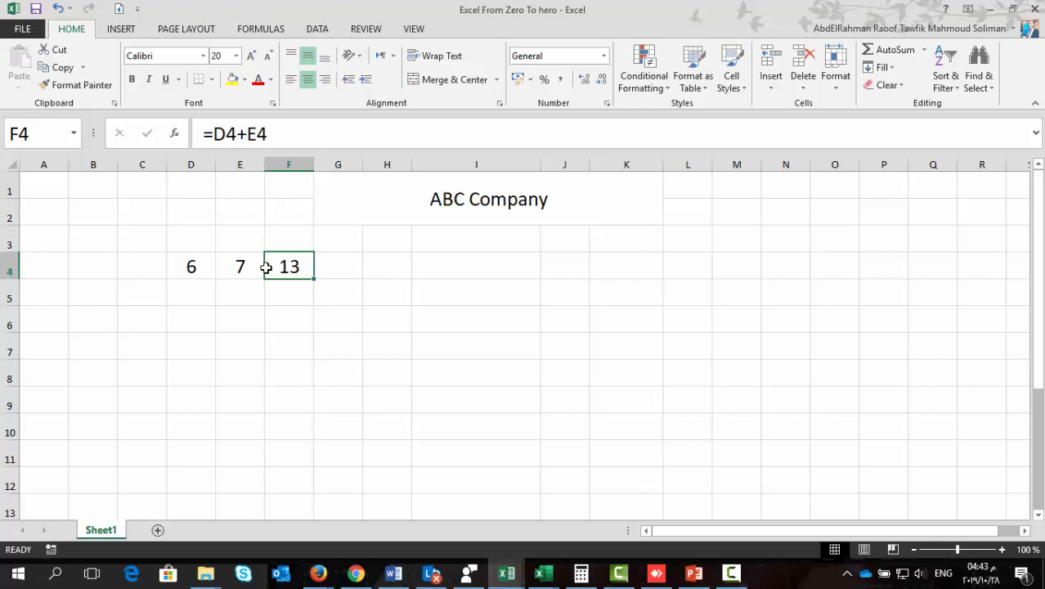
# Step: Open the Insert Function dialog for cell I4 to view the available functions, and close it without inserting one
pyautogui.click(419, 275)
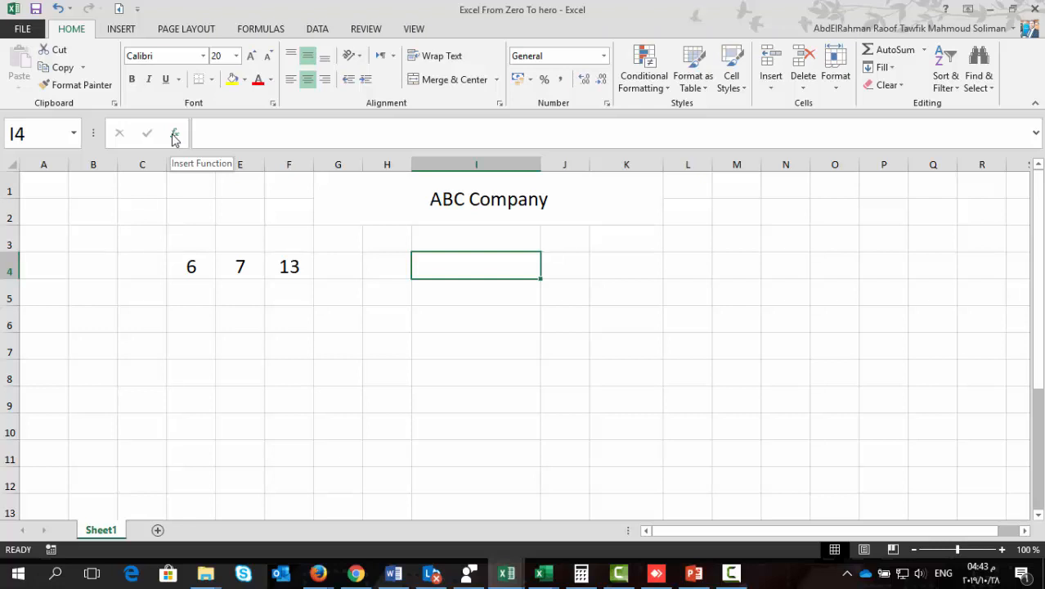
pyautogui.click(175, 136)
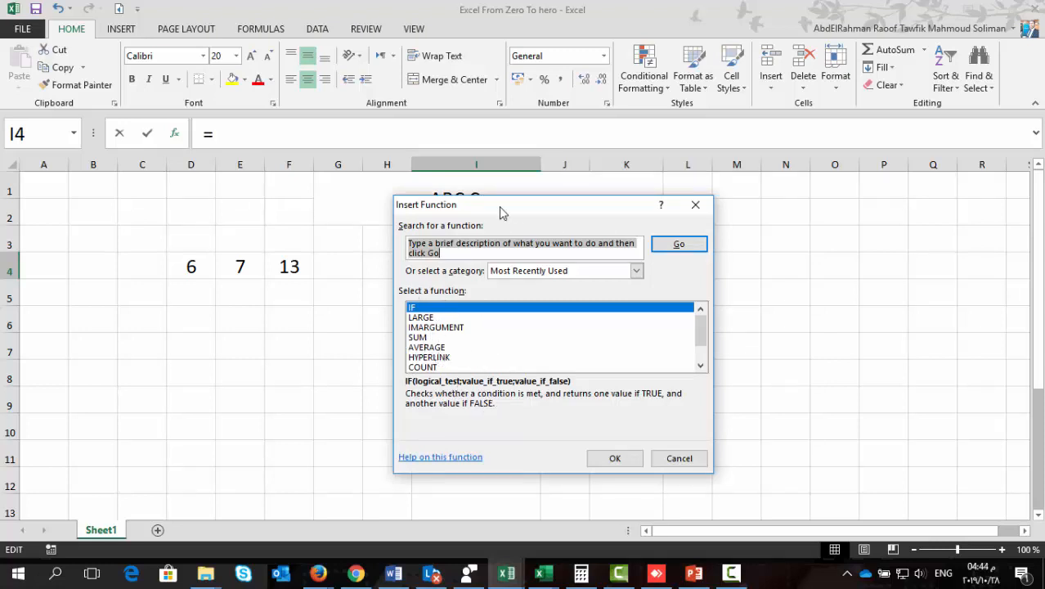
pyautogui.click(692, 209)
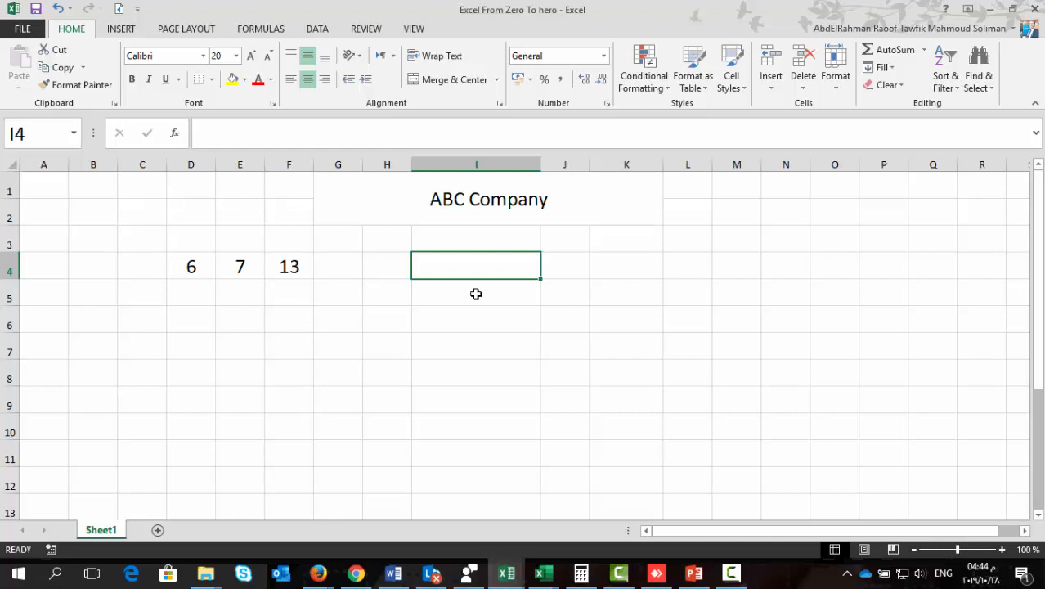
pyautogui.write('+')
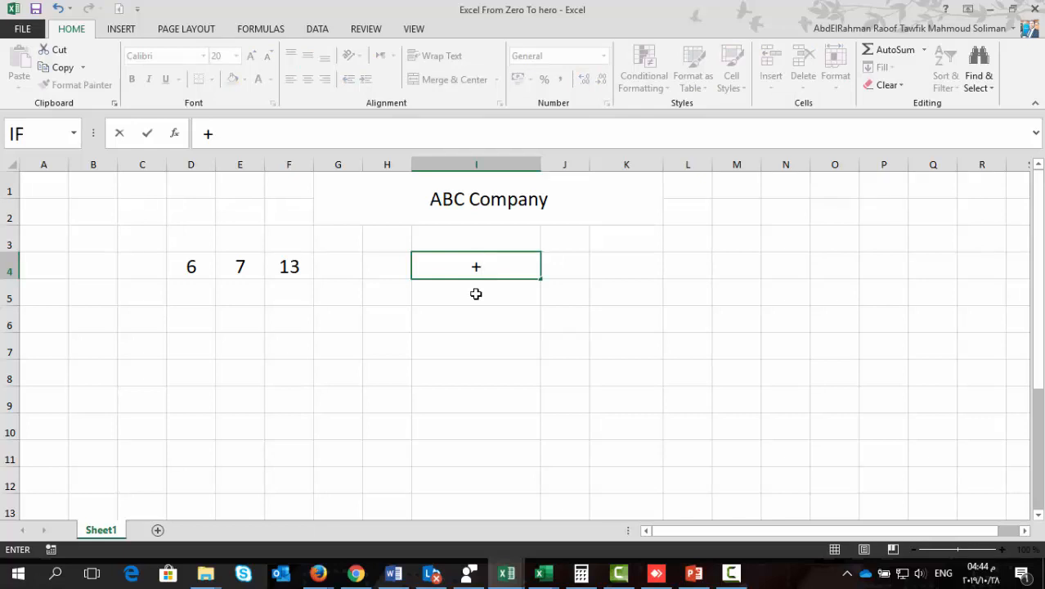
pyautogui.press('BackSpace')
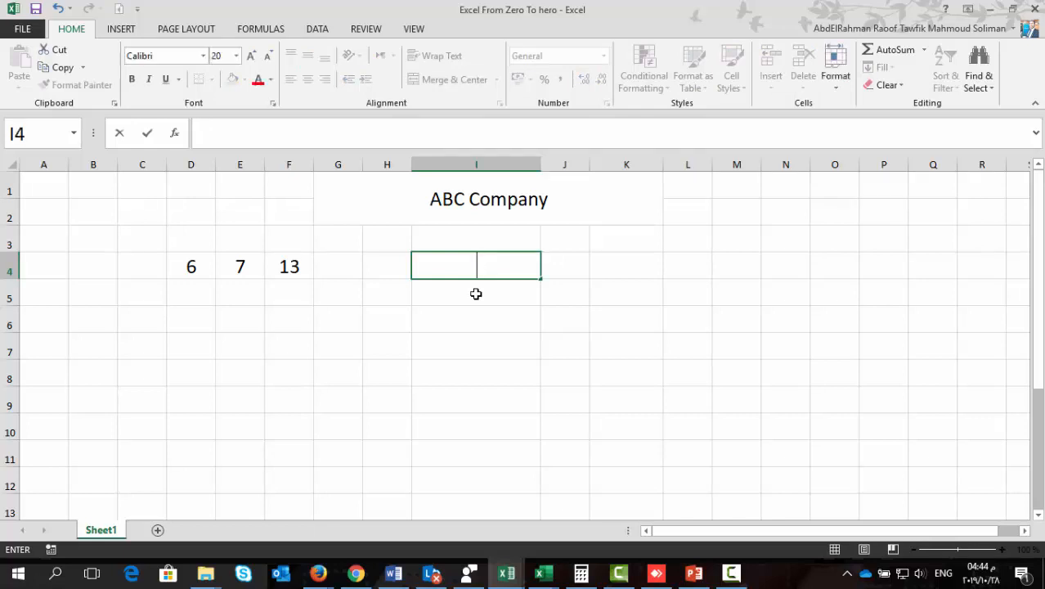
pyautogui.click(299, 272)
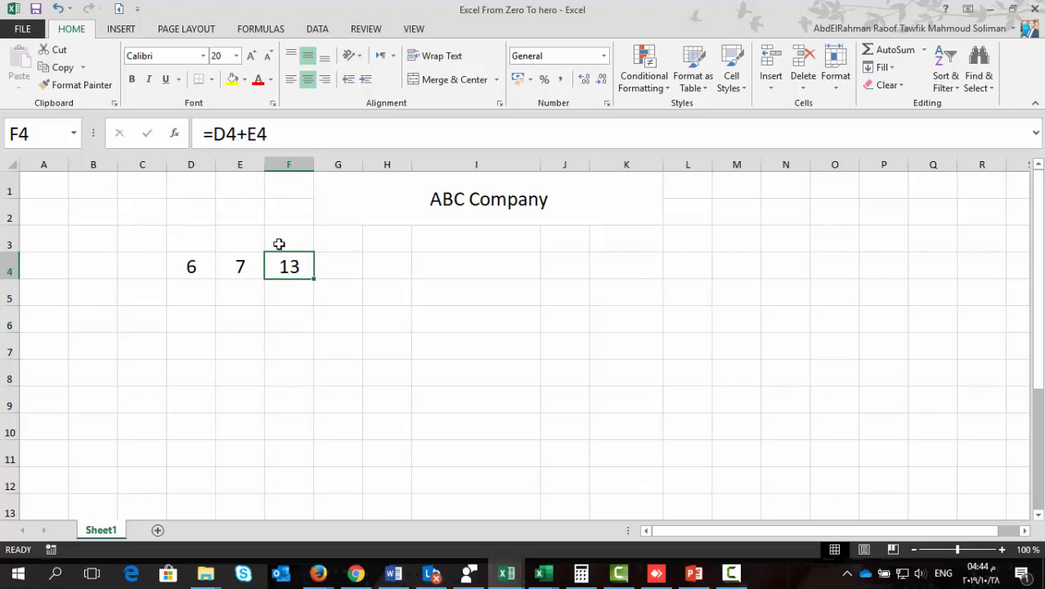
# Step: Enter the subtraction formula =E4-D4 in cell F5
pyautogui.click(291, 302)
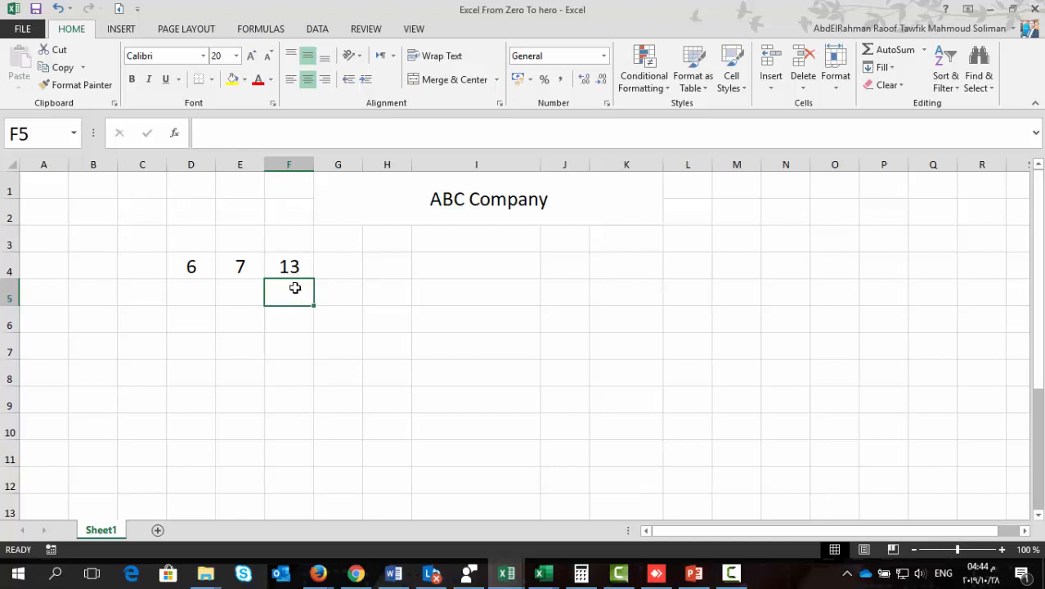
pyautogui.write('=')
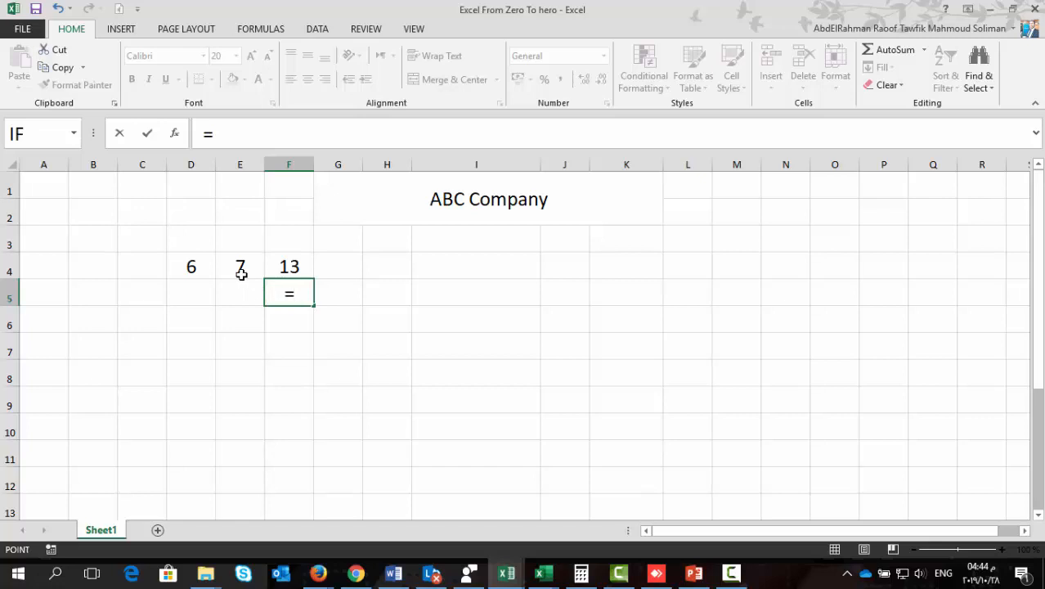
pyautogui.click(241, 270)
pyautogui.write('-')
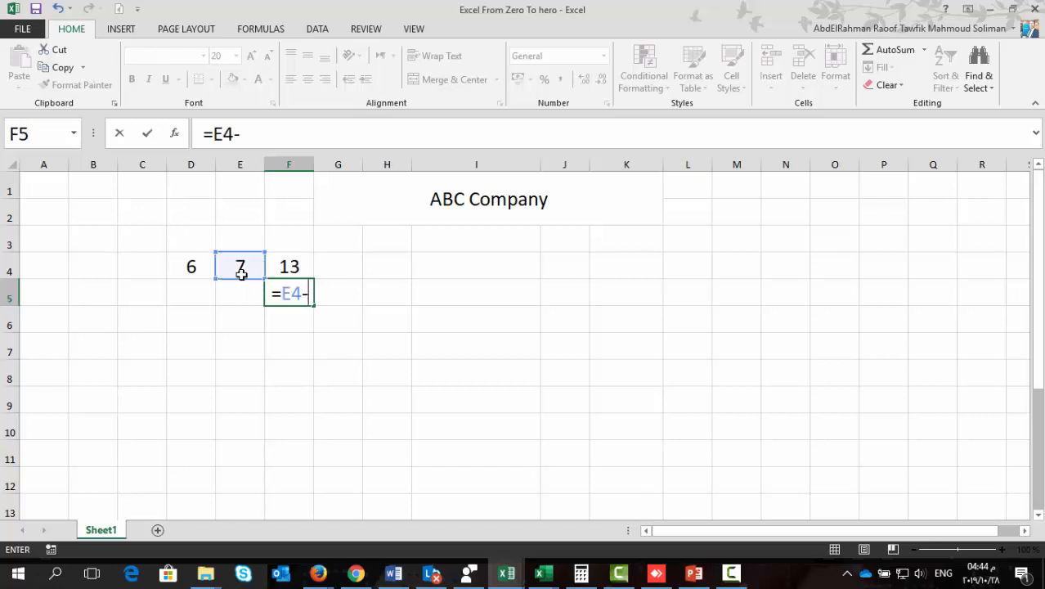
pyautogui.click(189, 268)
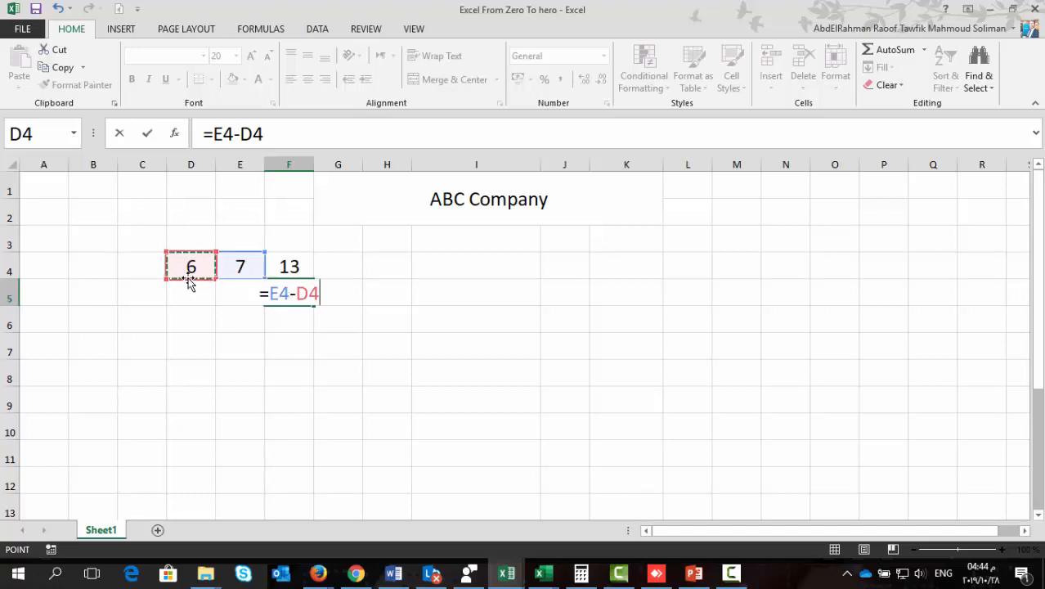
pyautogui.press('Return')
# Step: Enter the multiplication formula =E4*D4 in cell F6
pyautogui.write('=')
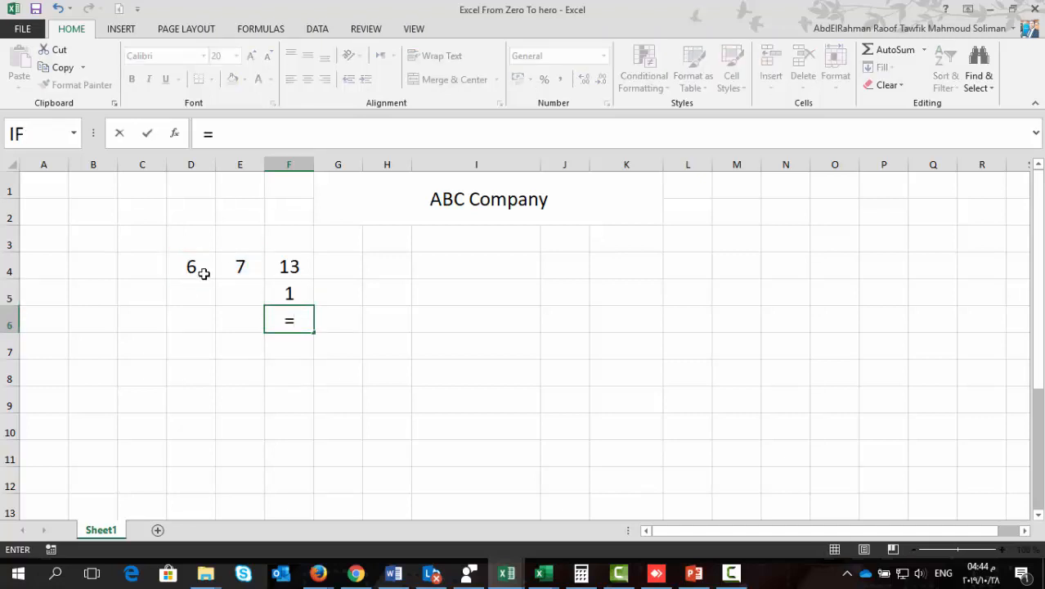
pyautogui.click(229, 266)
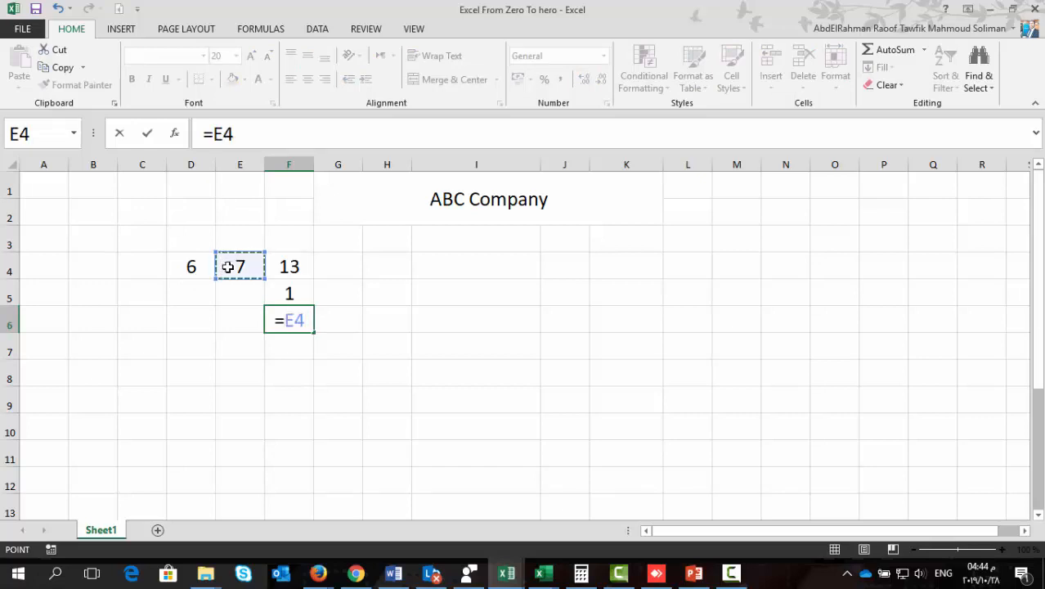
pyautogui.write('*')
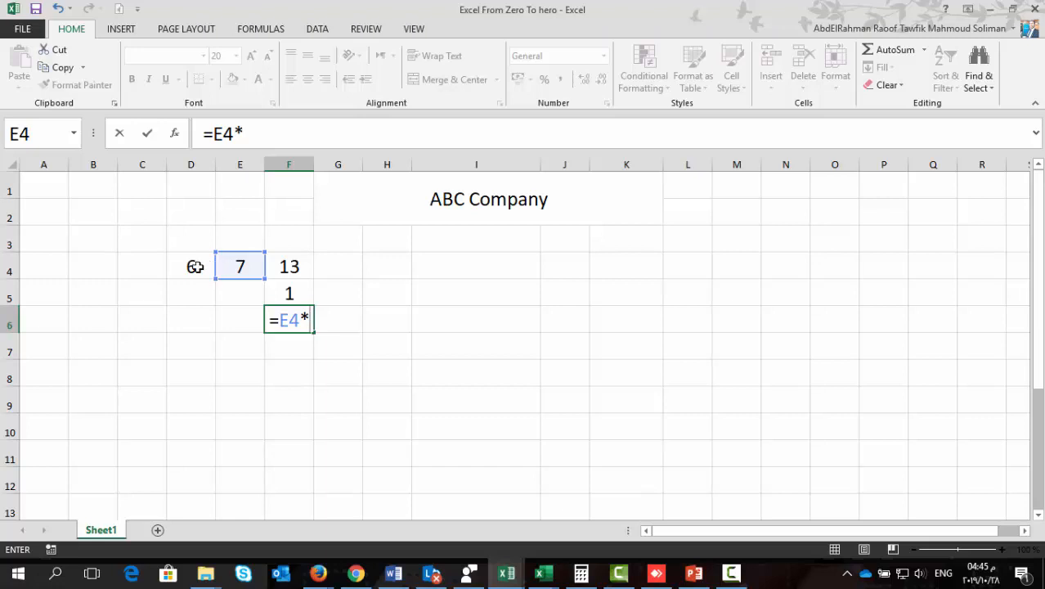
pyautogui.click(193, 266)
pyautogui.press('Return')
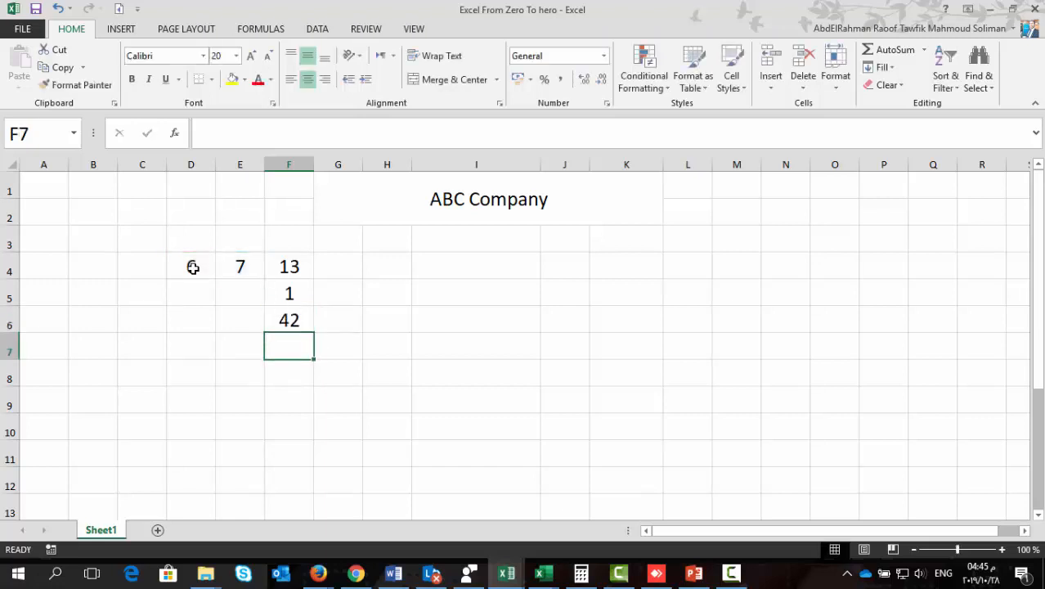
# Step: Enter the division formula =E4/D4 in cell F7 and reselect cells F4 to F7 one by one to show their formulas
pyautogui.write('=')
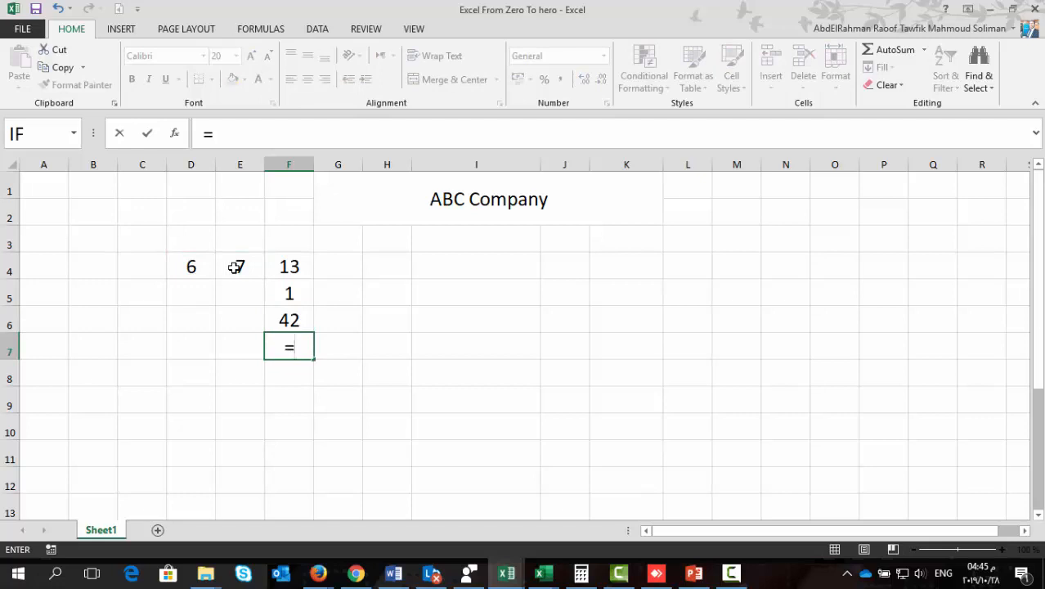
pyautogui.click(235, 266)
pyautogui.write('/')
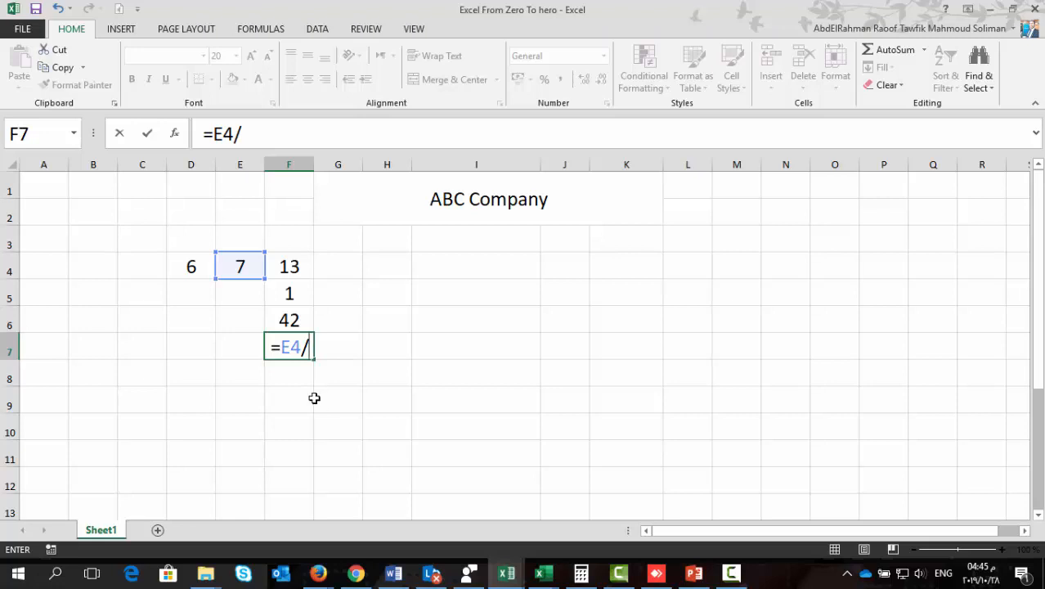
pyautogui.click(189, 269)
pyautogui.press('Return')
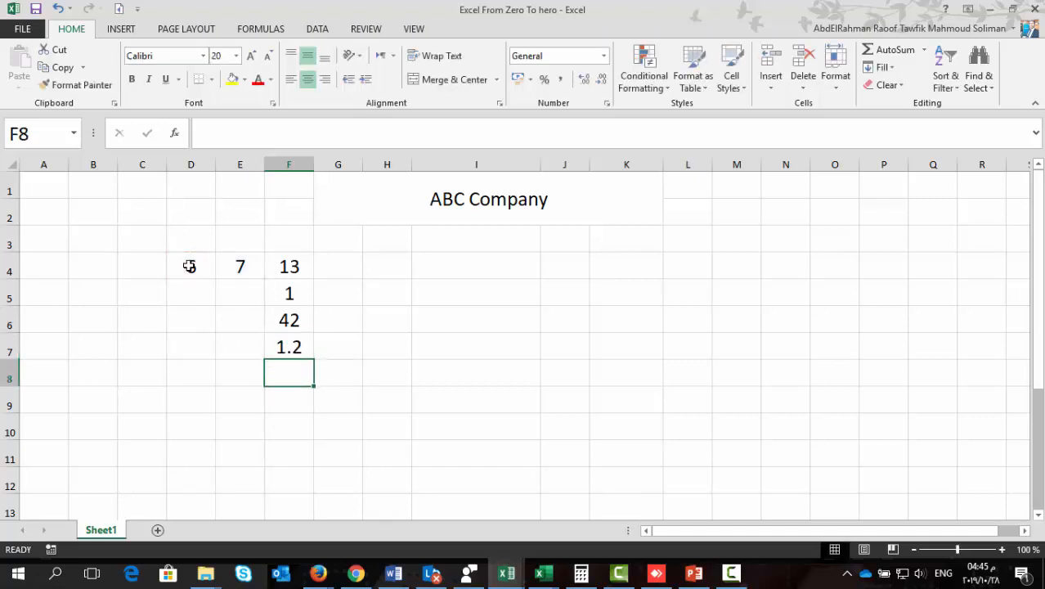
pyautogui.click(292, 265)
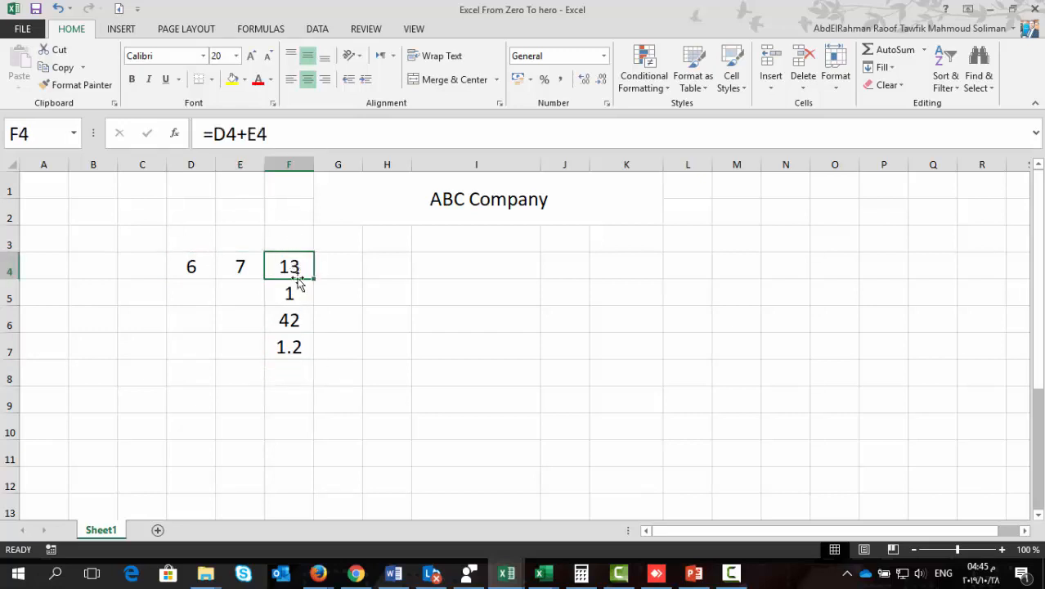
pyautogui.click(293, 290)
pyautogui.click(284, 319)
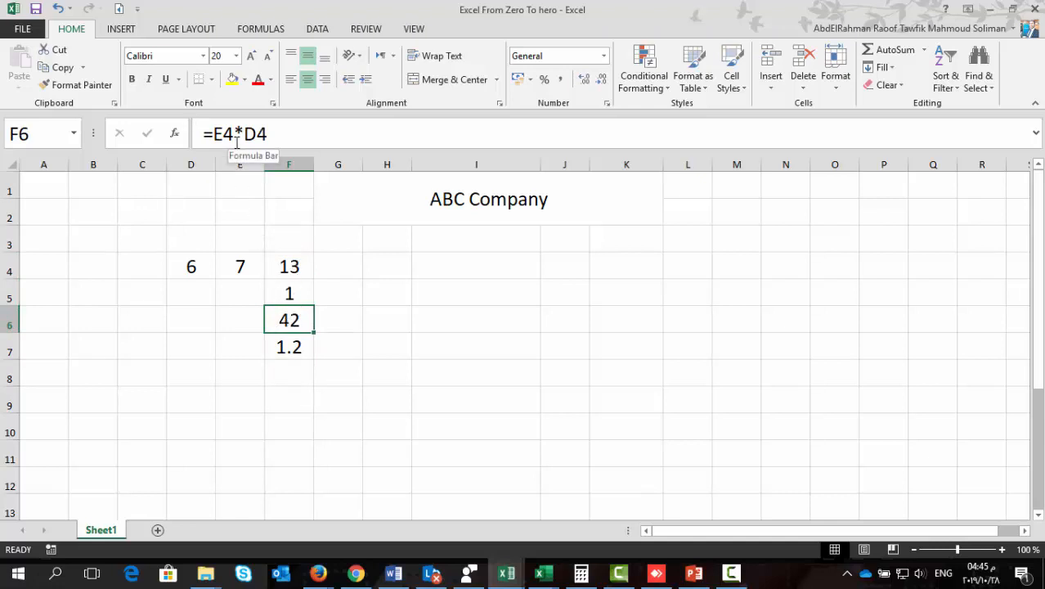
pyautogui.click(290, 336)
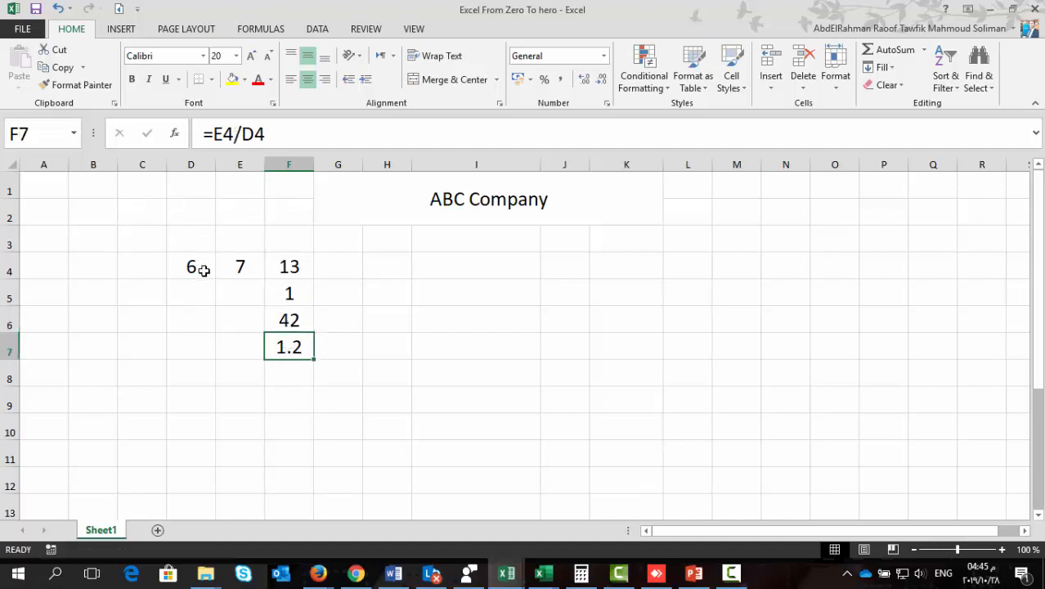
# Step: Enter 1 and 2 in cells I4 and I5 and extend the series down to 10 in cell I13 with the fill handle
pyautogui.click(442, 268)
pyautogui.write('1')
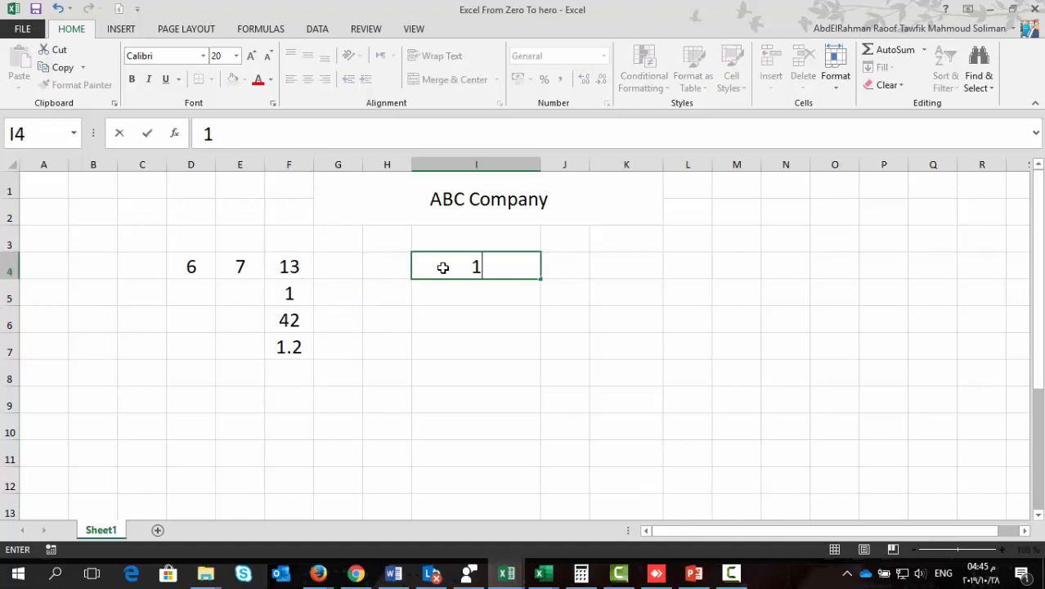
pyautogui.press('Return')
pyautogui.write('2')
pyautogui.press('Return')
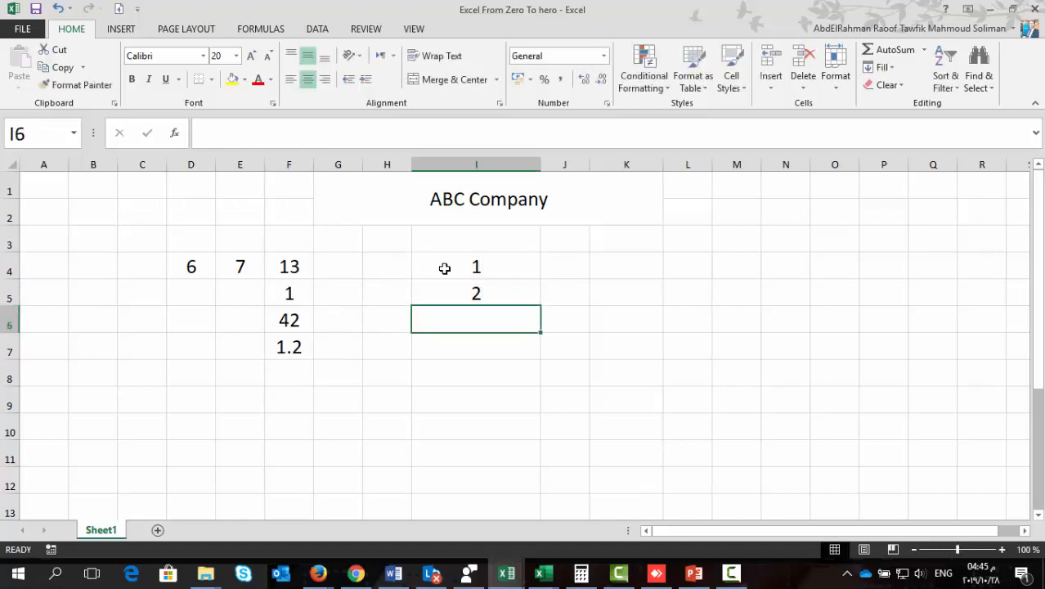
pyautogui.moveTo(444, 269); pyautogui.dragTo(445, 289)
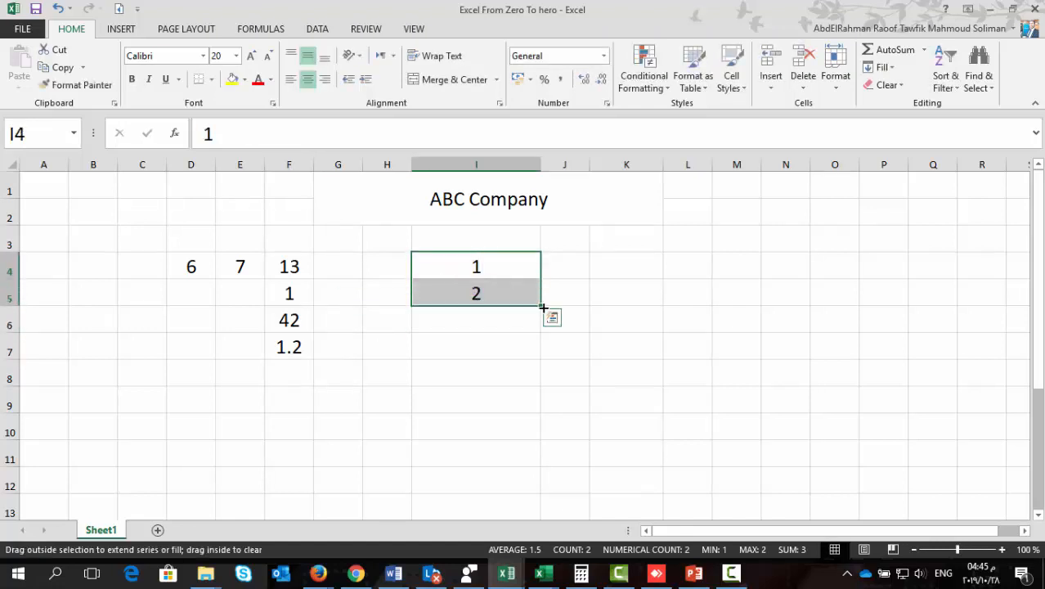
pyautogui.moveTo(542, 306); pyautogui.dragTo(518, 507)
pyautogui.click(581, 378)
# Step: Begin a formula in cell K8 with the SUM function name
pyautogui.click(633, 375)
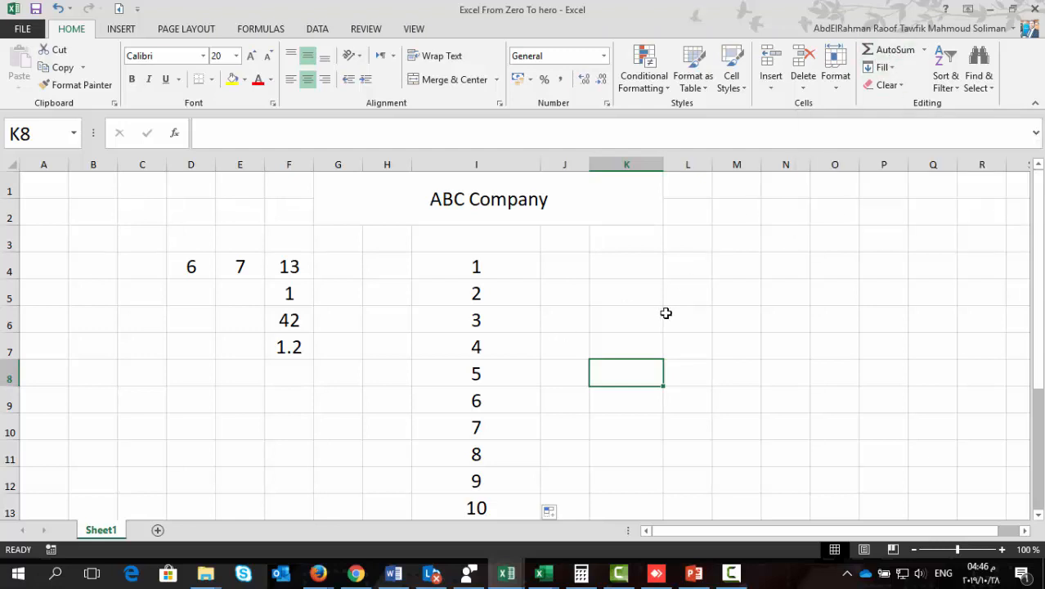
pyautogui.write('=')
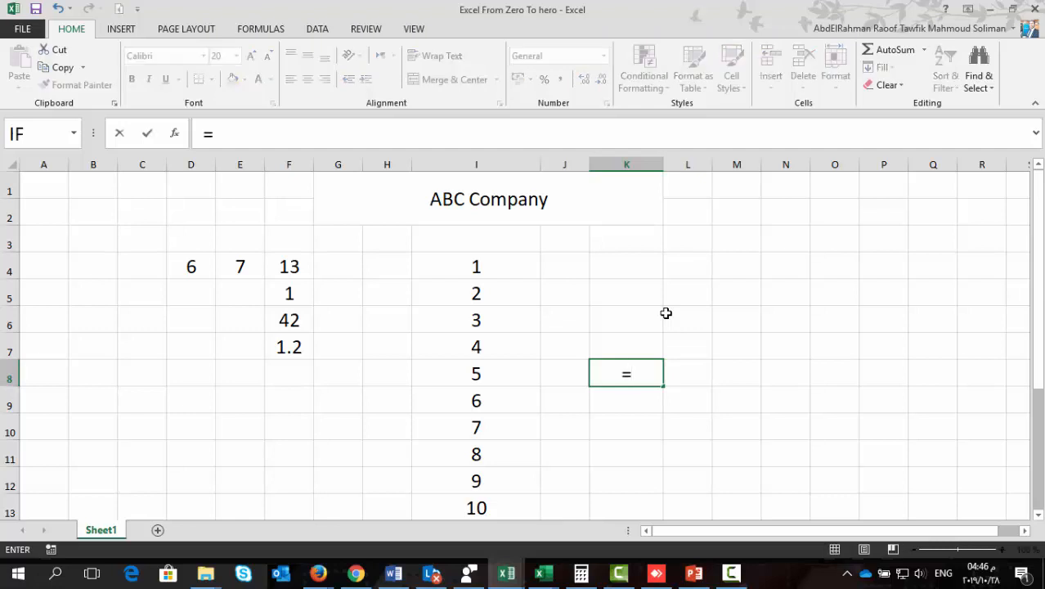
pyautogui.write('sum')
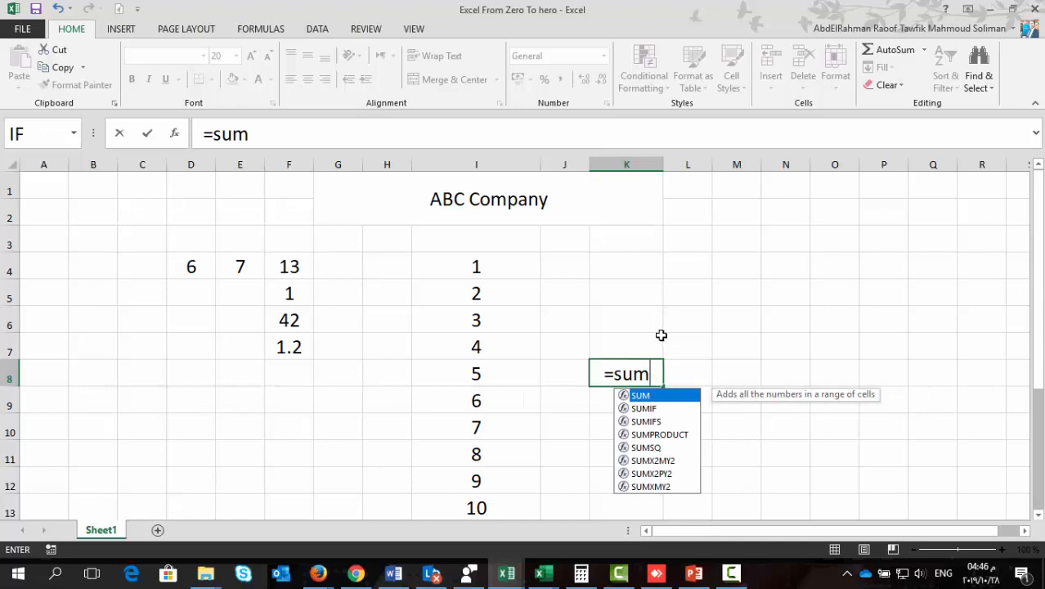
pyautogui.doubleClick(641, 395)
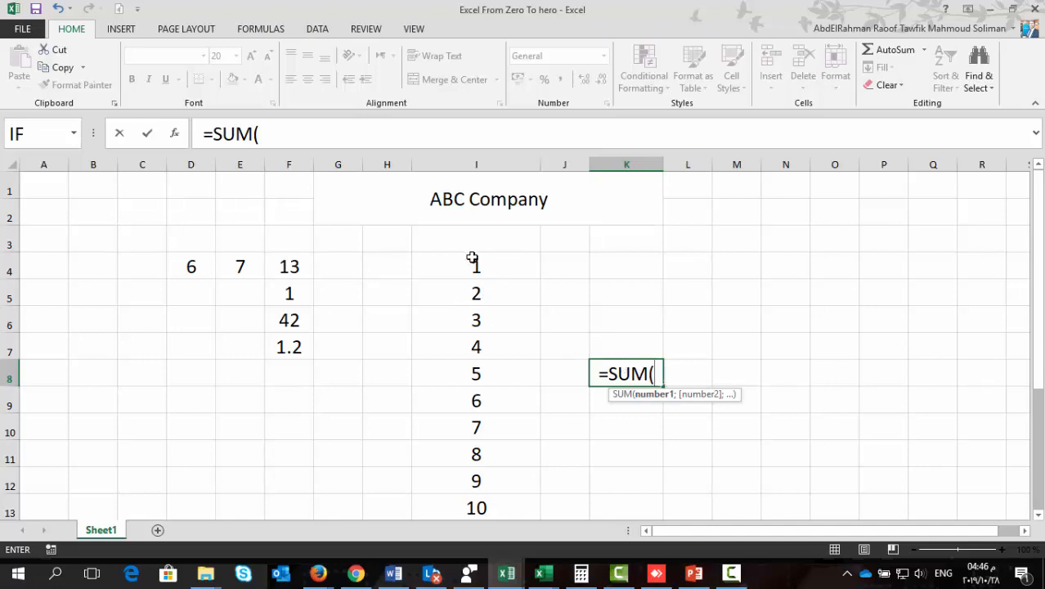
pyautogui.moveTo(474, 259); pyautogui.dragTo(463, 508)
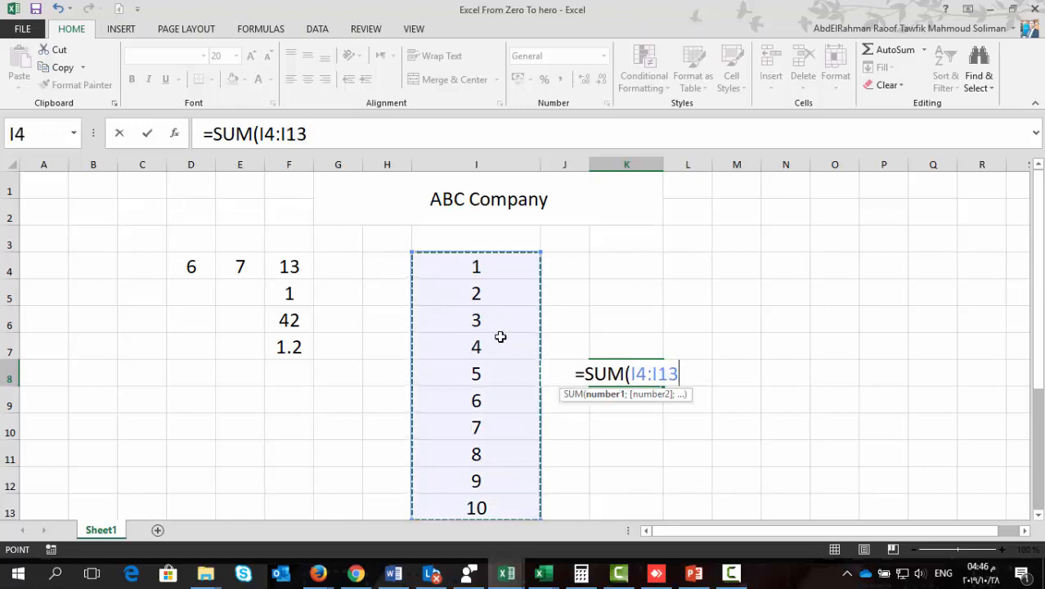
pyautogui.press('BackSpace')
pyautogui.press('BackSpace')
pyautogui.press('BackSpace')
pyautogui.press('BackSpace')
pyautogui.press('BackSpace')
pyautogui.press('BackSpace')
pyautogui.press('BackSpace')
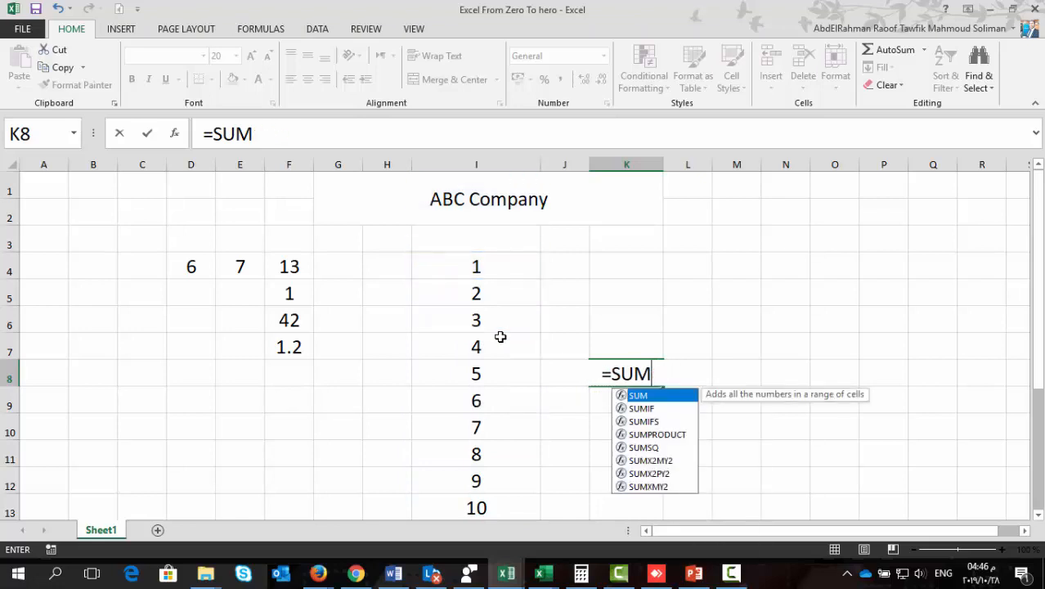
# Step: Complete the formula in cell K8 as =SUM(I4:I13) and reselect that cell to show its formula
pyautogui.doubleClick(663, 398)
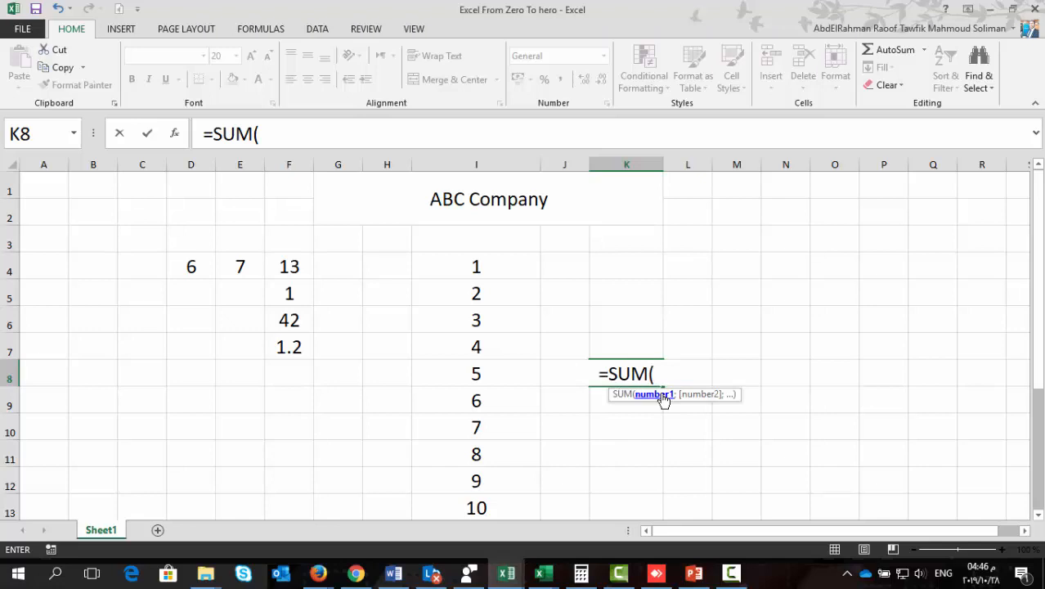
pyautogui.click(475, 266)
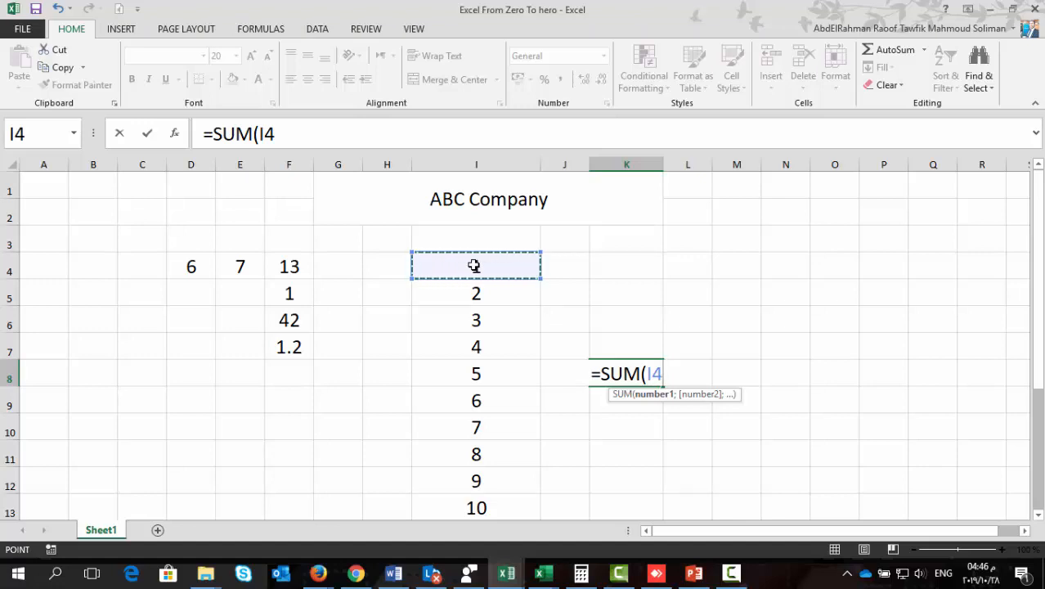
pyautogui.moveTo(474, 266); pyautogui.dragTo(478, 499)
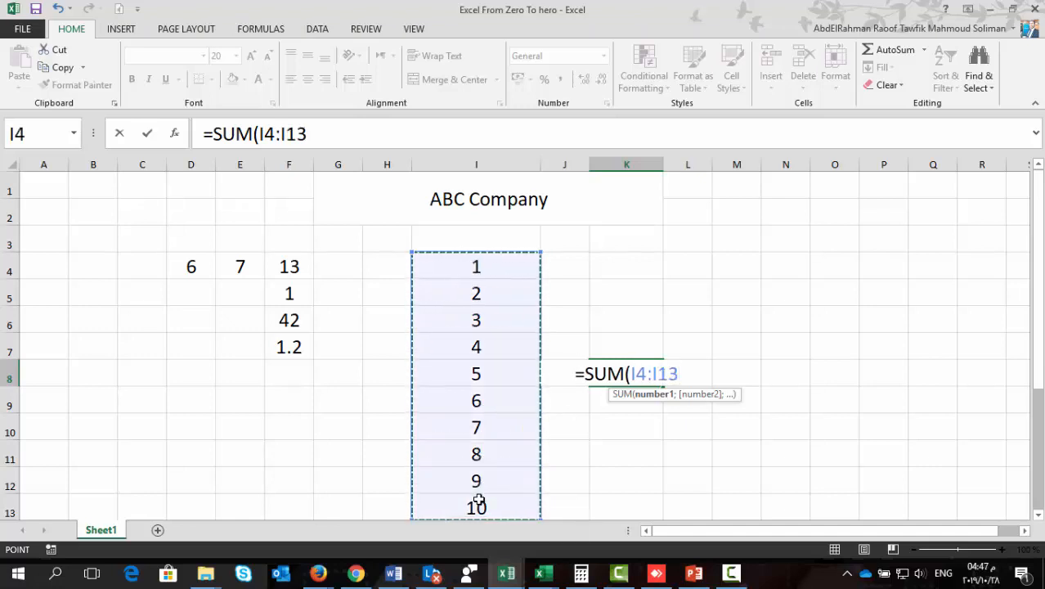
pyautogui.press('Return')
pyautogui.press('Up')
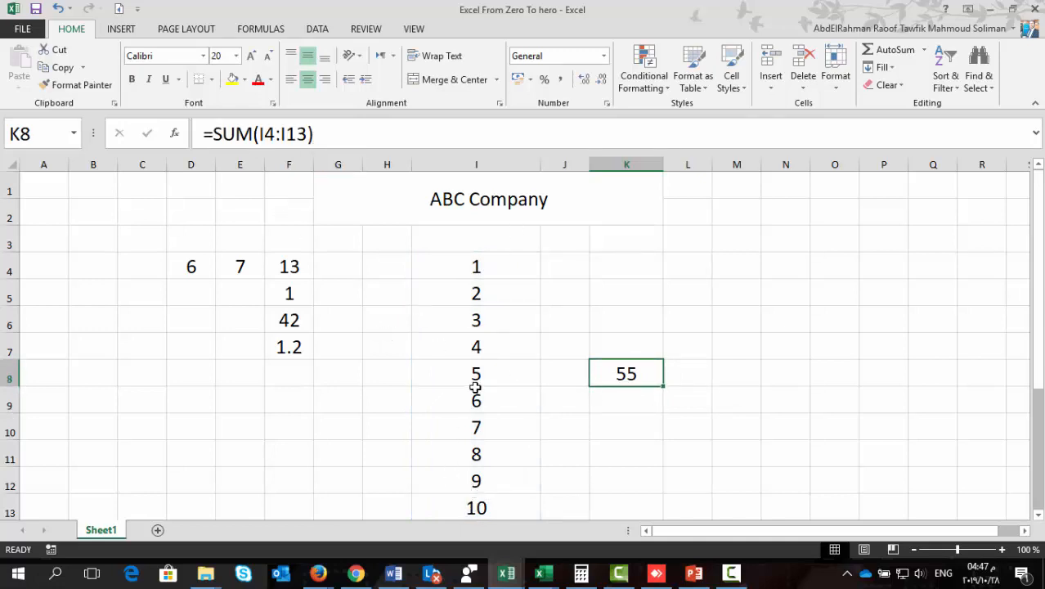
# Step: Insert =SUM(I4:I13) in cell K10 using AutoSum's Sum function and reselect that cell to show its formula
pyautogui.click(615, 403)
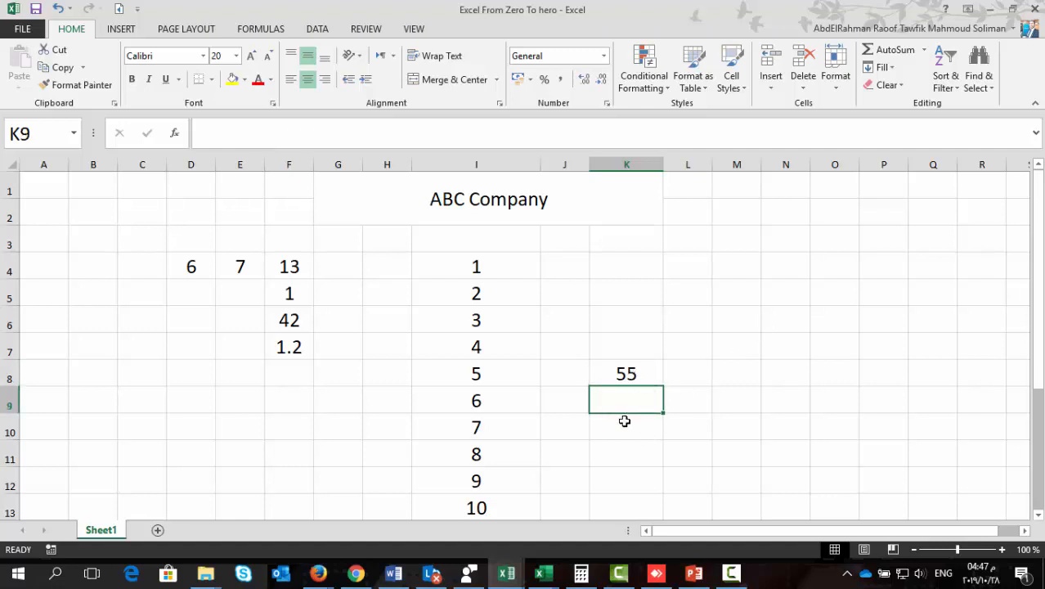
pyautogui.click(622, 426)
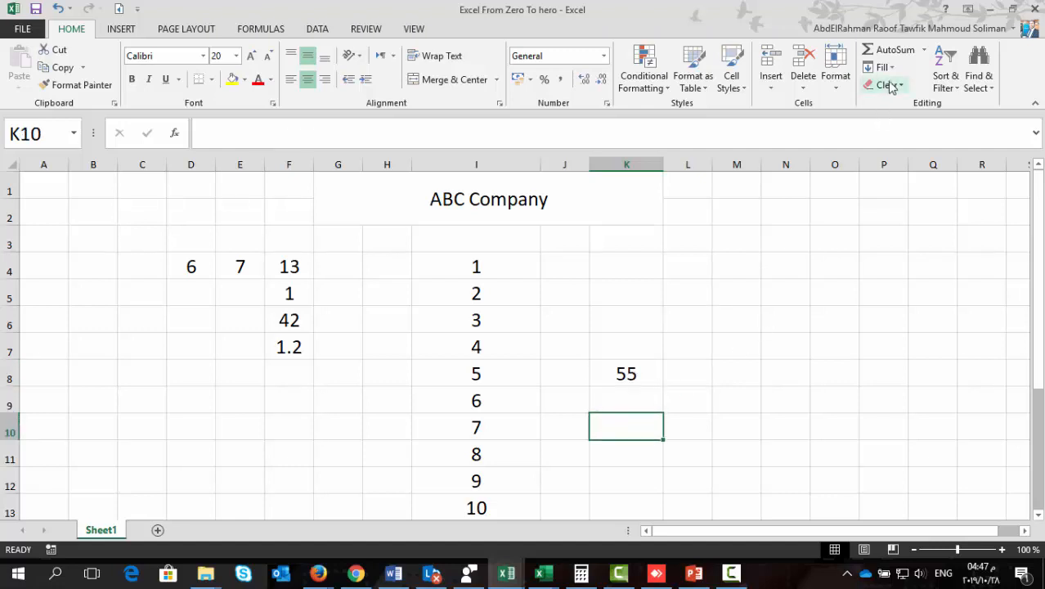
pyautogui.click(925, 50)
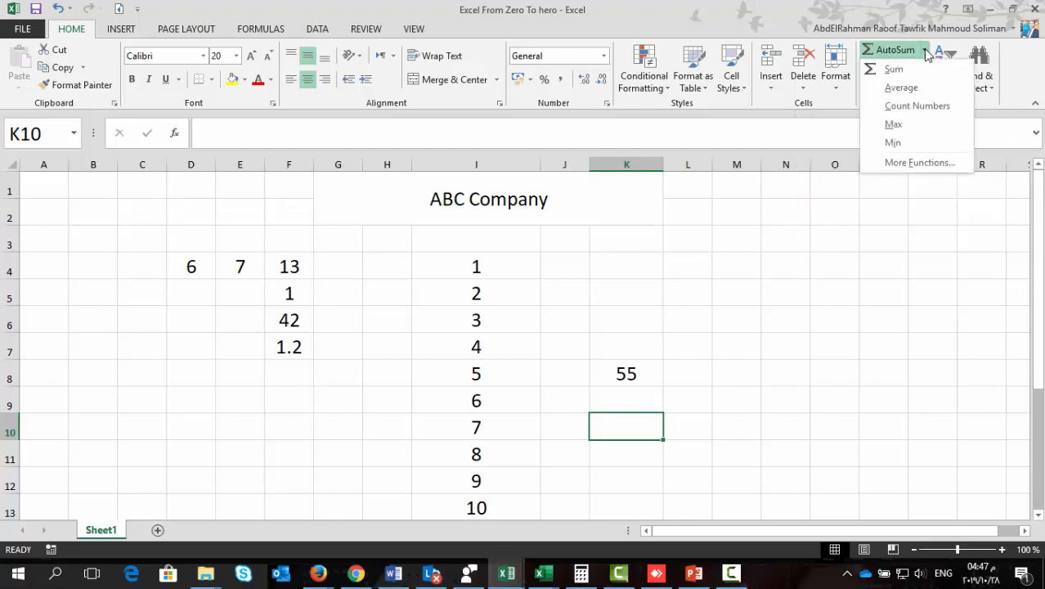
pyautogui.click(912, 72)
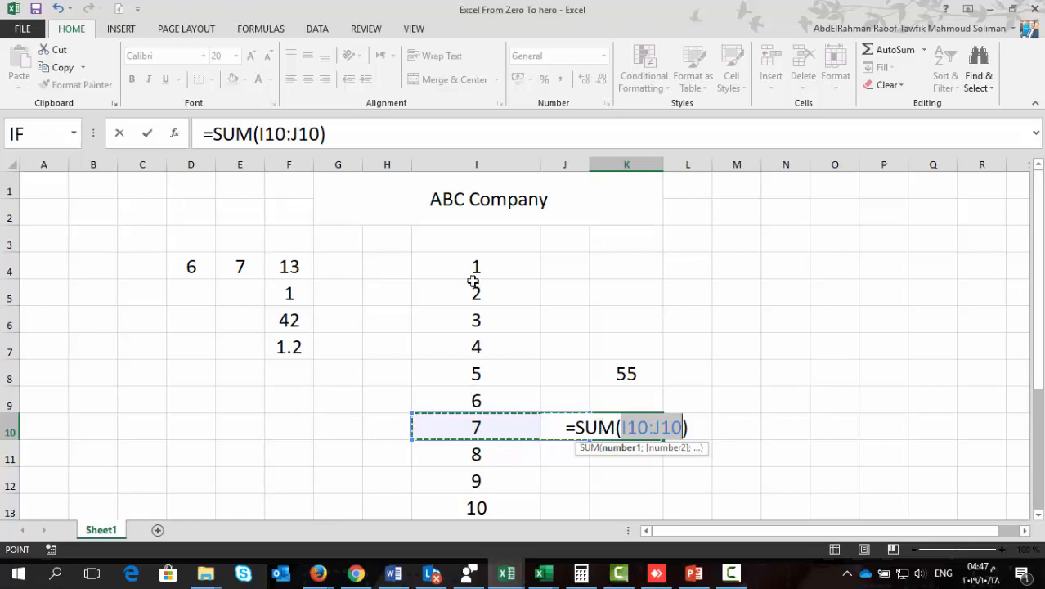
pyautogui.moveTo(464, 265); pyautogui.dragTo(434, 496)
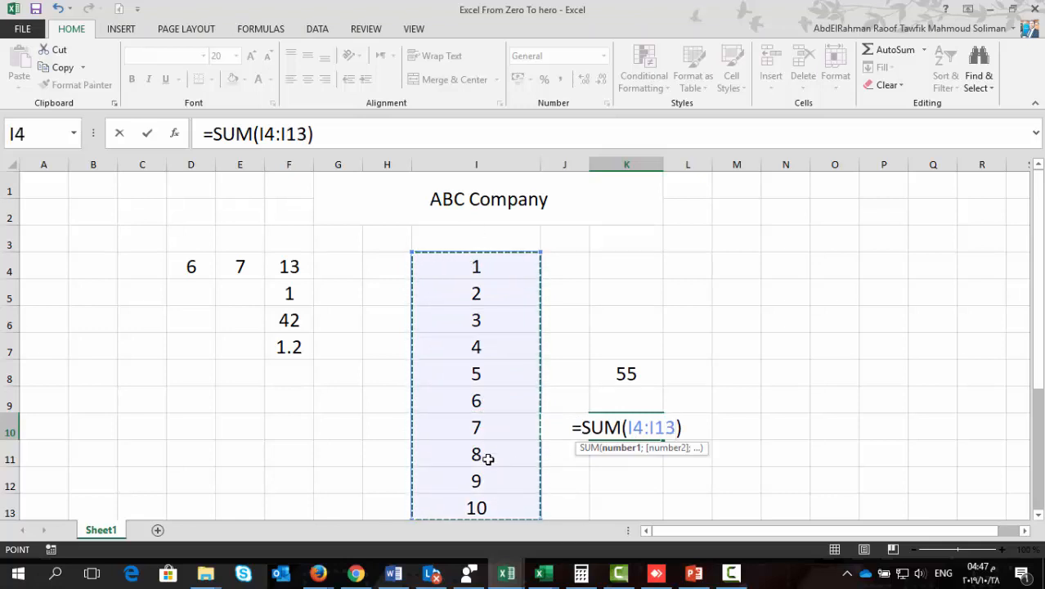
pyautogui.press('Return')
pyautogui.press('Up')
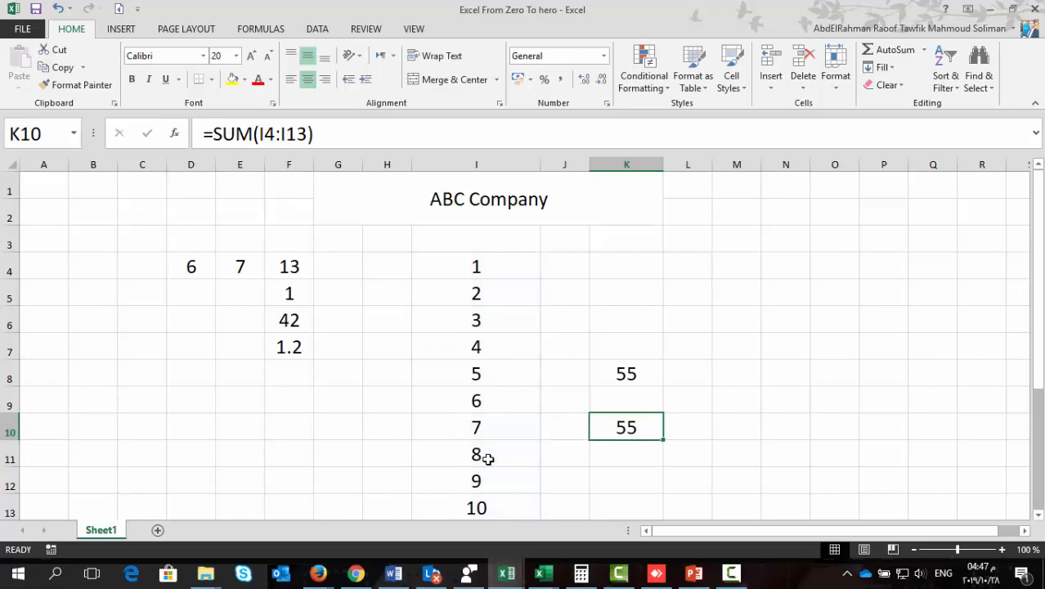
# Step: Insert AutoSum's Max function in cell K11 over the number series in column I
pyautogui.click(619, 453)
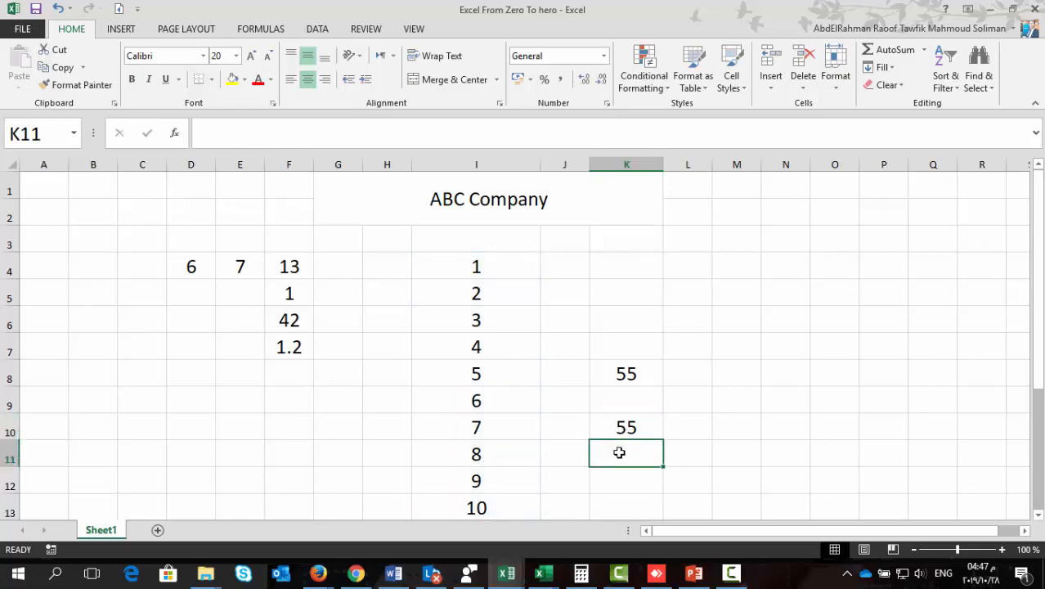
pyautogui.click(925, 51)
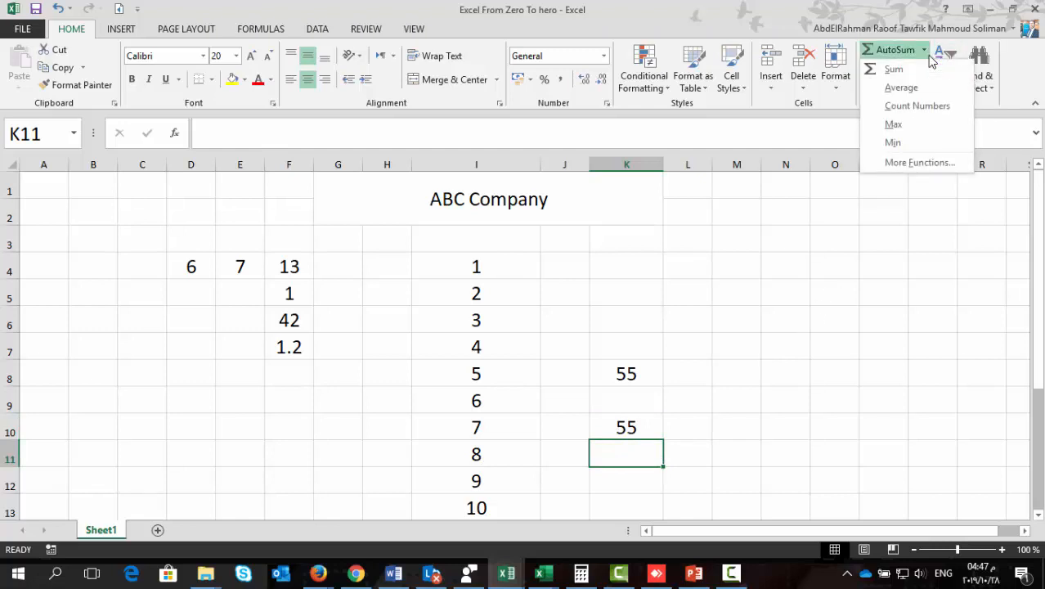
pyautogui.click(899, 123)
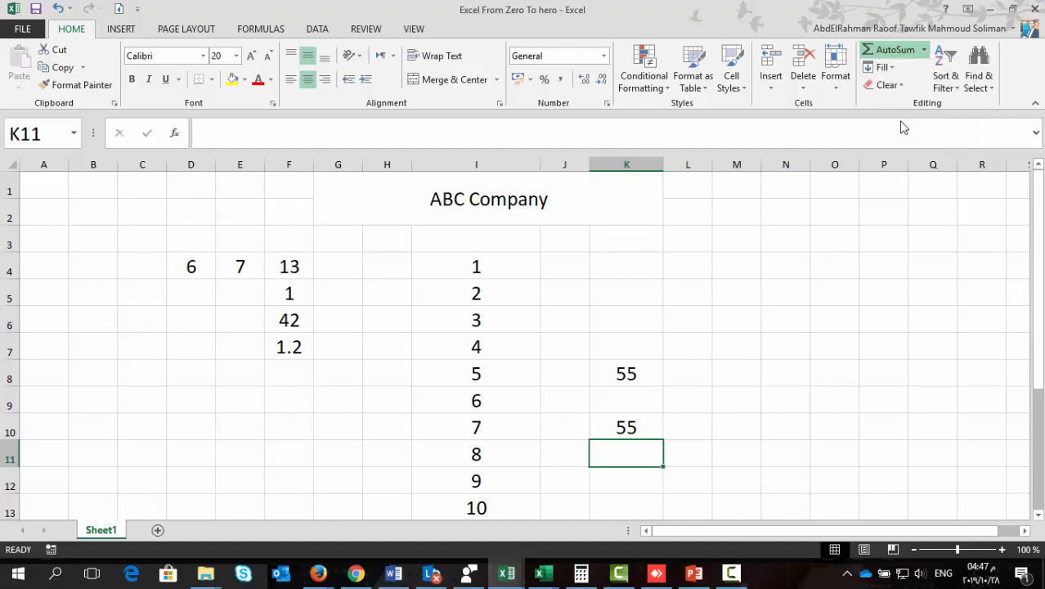
pyautogui.click(492, 259)
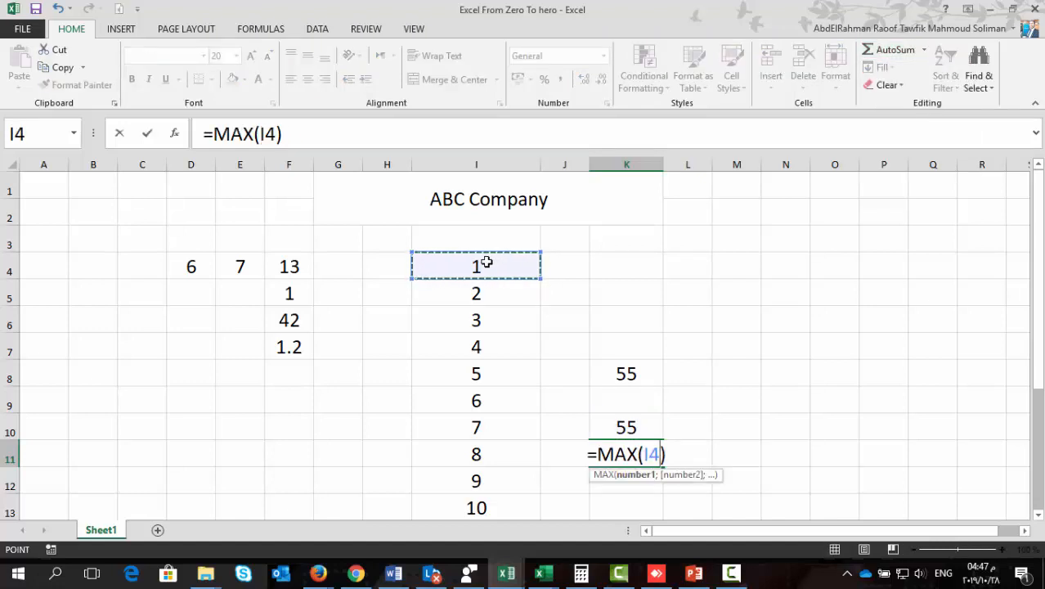
pyautogui.moveTo(486, 373); pyautogui.dragTo(469, 500)
pyautogui.press('Return')
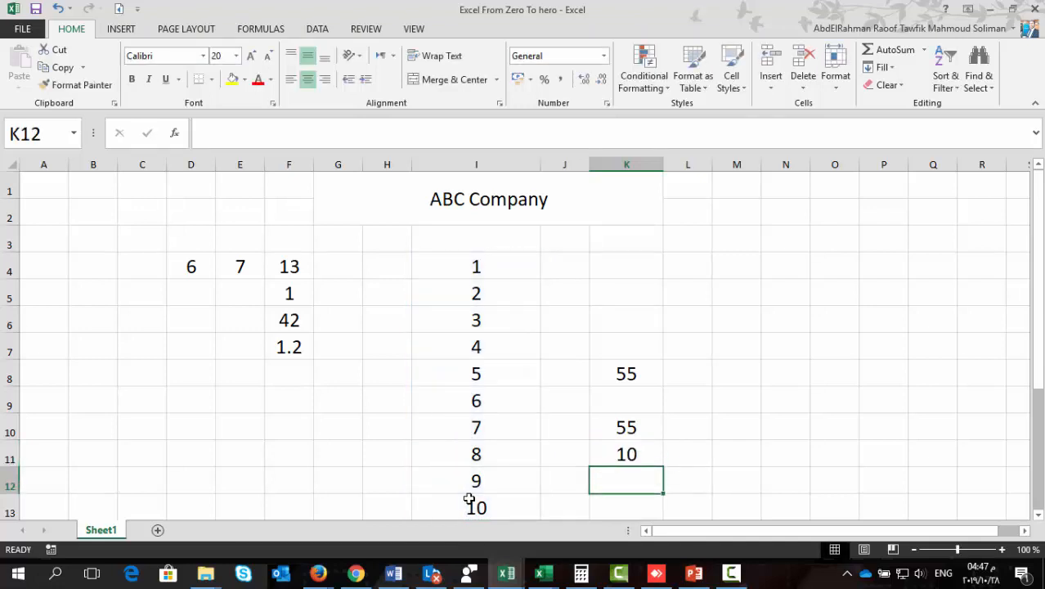
# Step: Insert =SUM(I4:I13) in cell F10 using AutoSum's Sum function and reselect that cell to show its formula
pyautogui.click(342, 430)
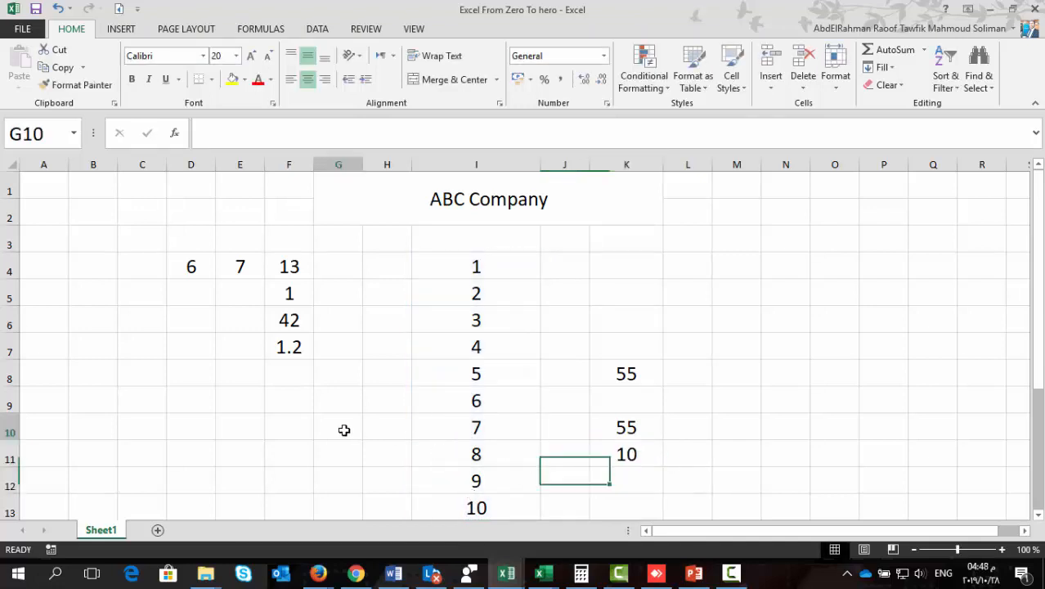
pyautogui.click(297, 426)
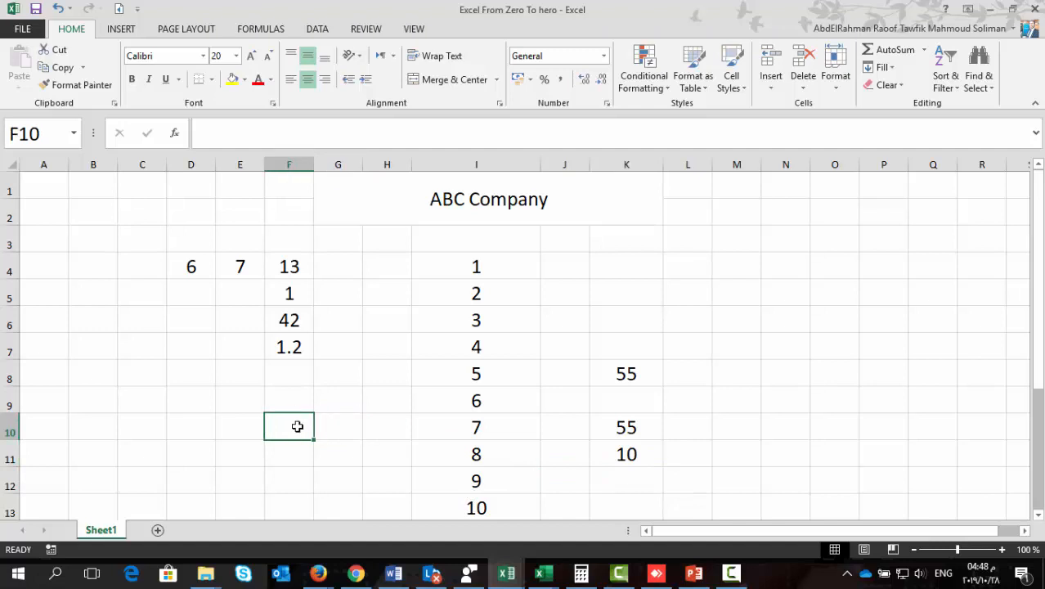
pyautogui.click(924, 49)
pyautogui.click(924, 68)
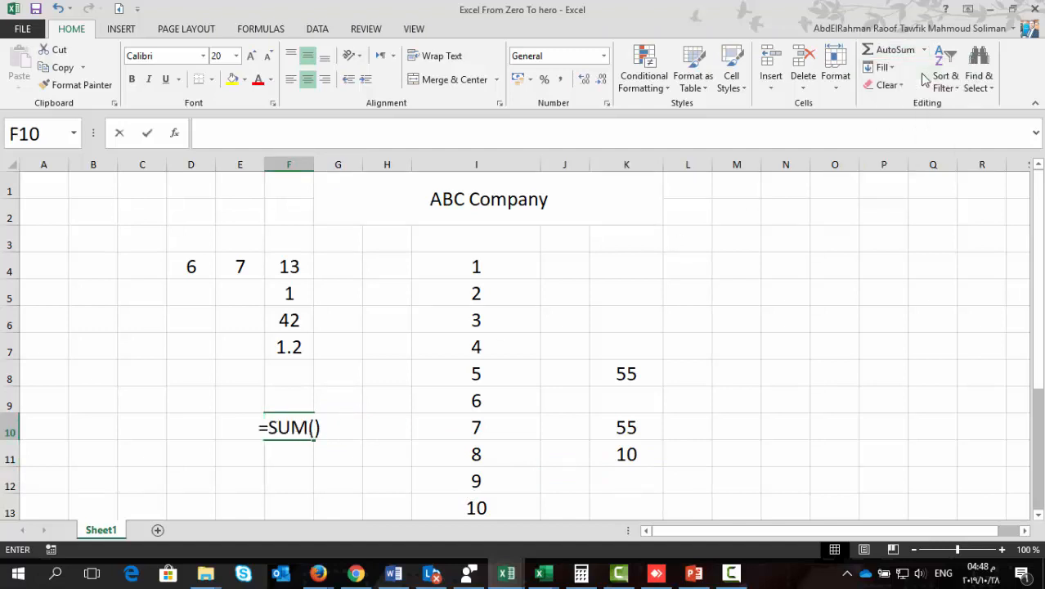
pyautogui.click(504, 256)
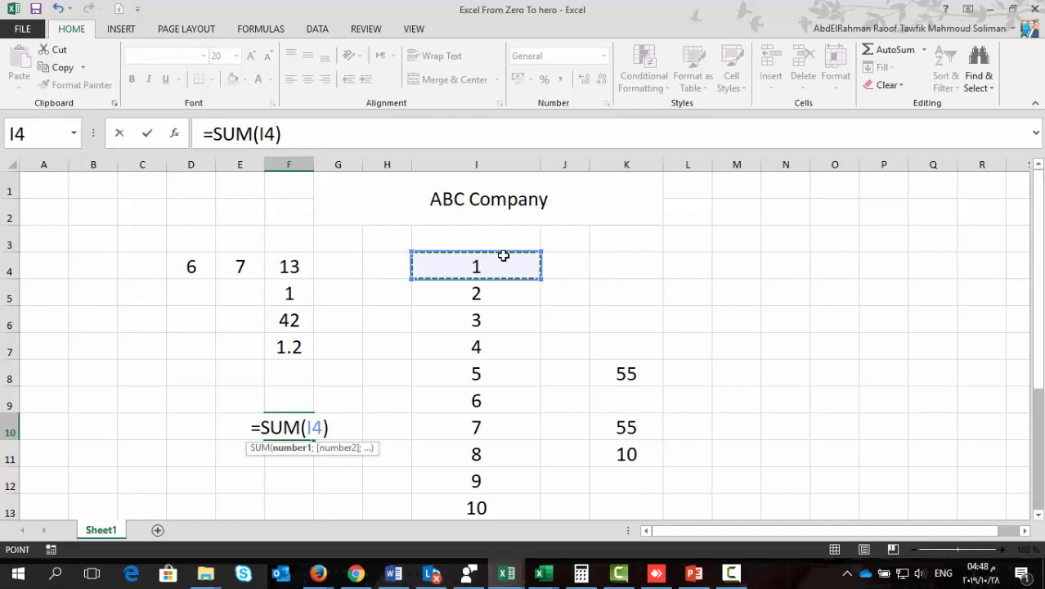
pyautogui.hotkey('ctrl', 'shift', 'Down')
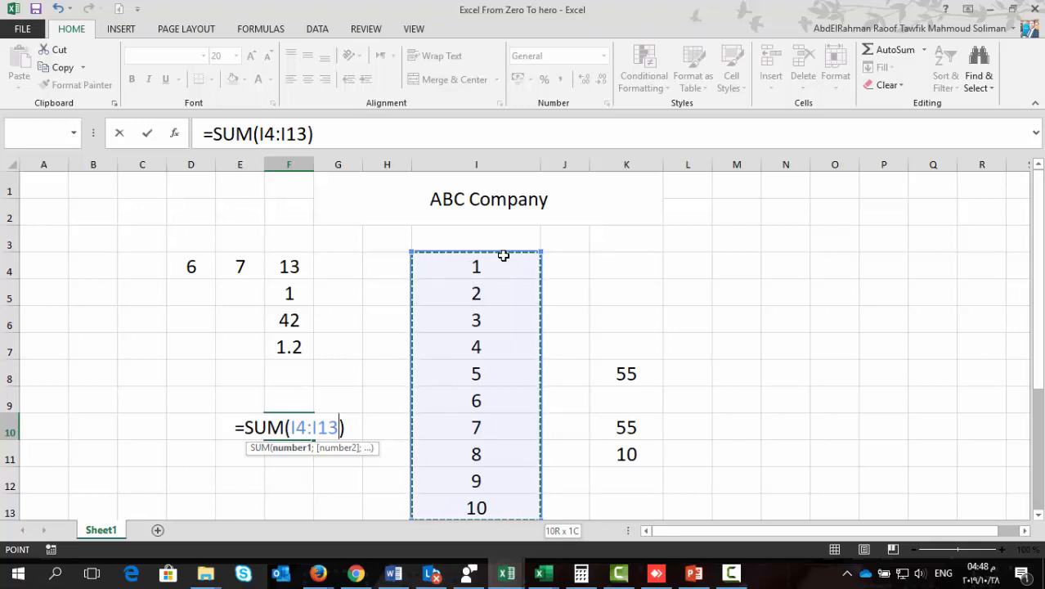
pyautogui.press('Return')
pyautogui.press('Up')
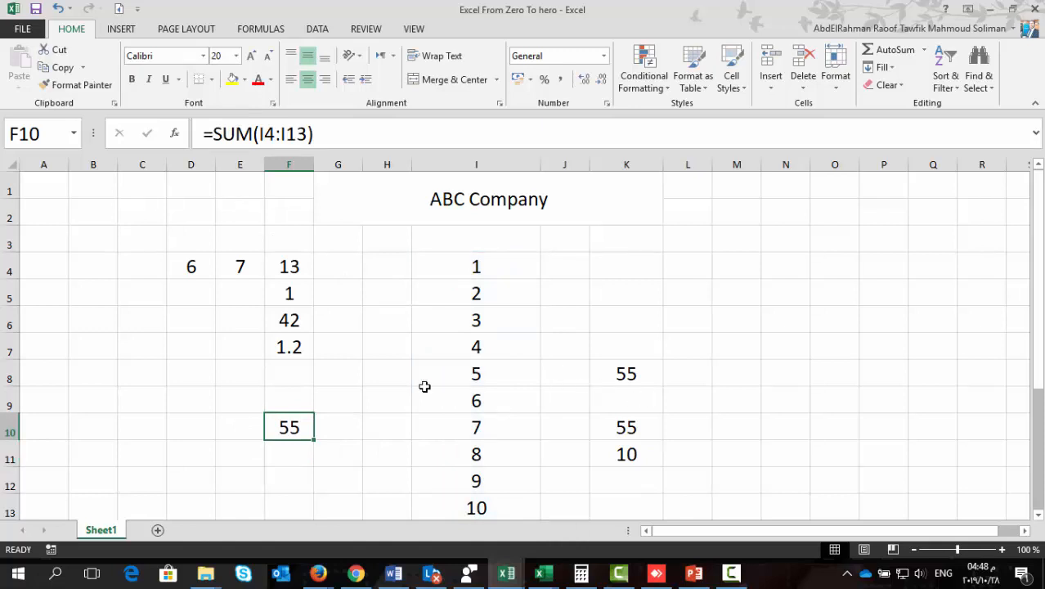
# Step: Insert =MAX(I4:I13) in cell F11 using AutoSum's Max function and check its formula
pyautogui.click(295, 456)
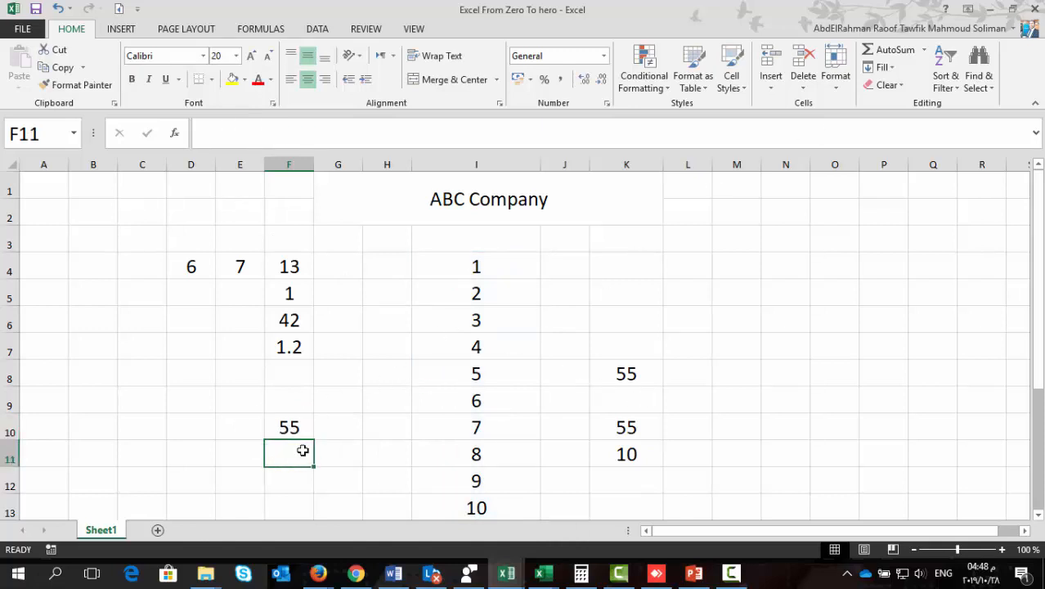
pyautogui.click(925, 50)
pyautogui.click(895, 124)
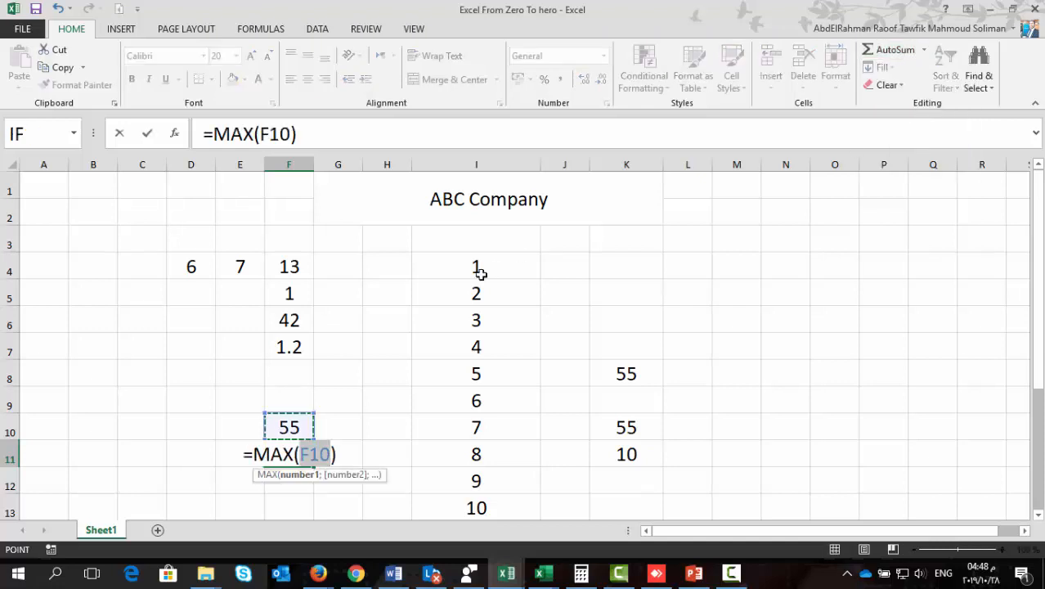
pyautogui.moveTo(479, 274); pyautogui.dragTo(453, 495)
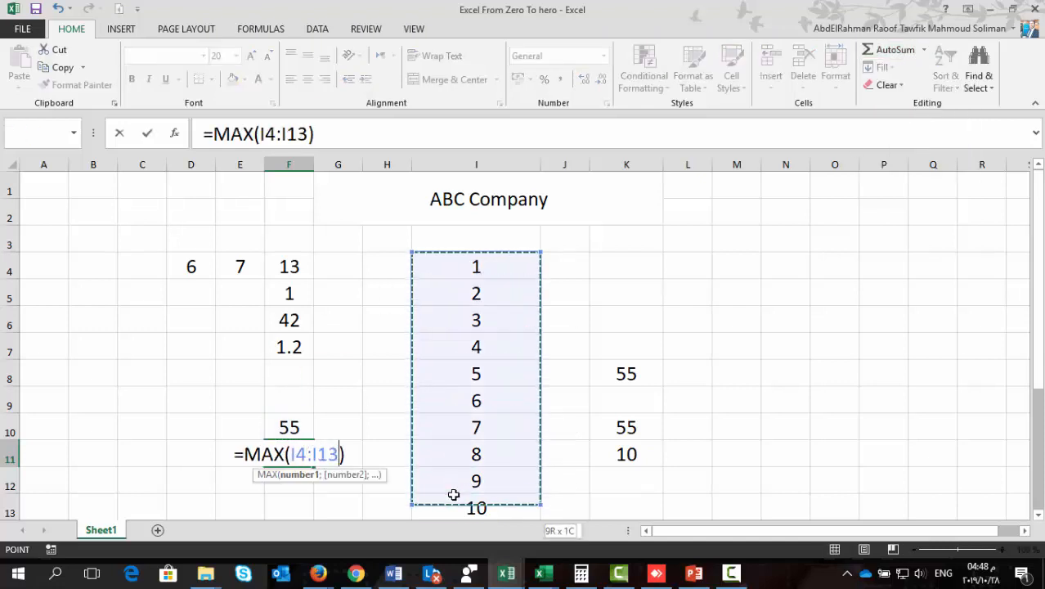
pyautogui.press('Return')
pyautogui.press('Up')
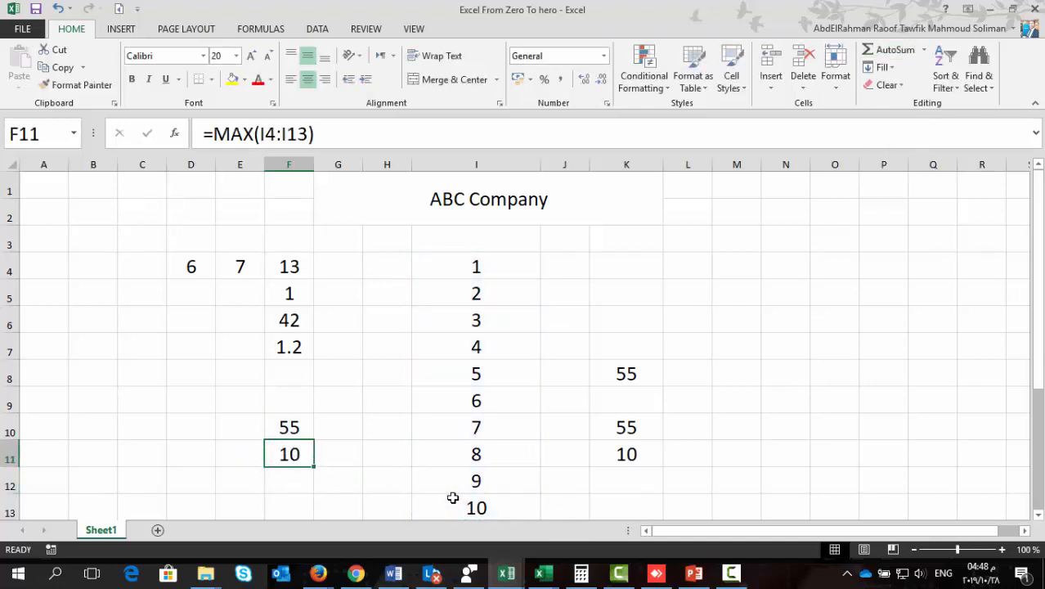
pyautogui.press('Down')
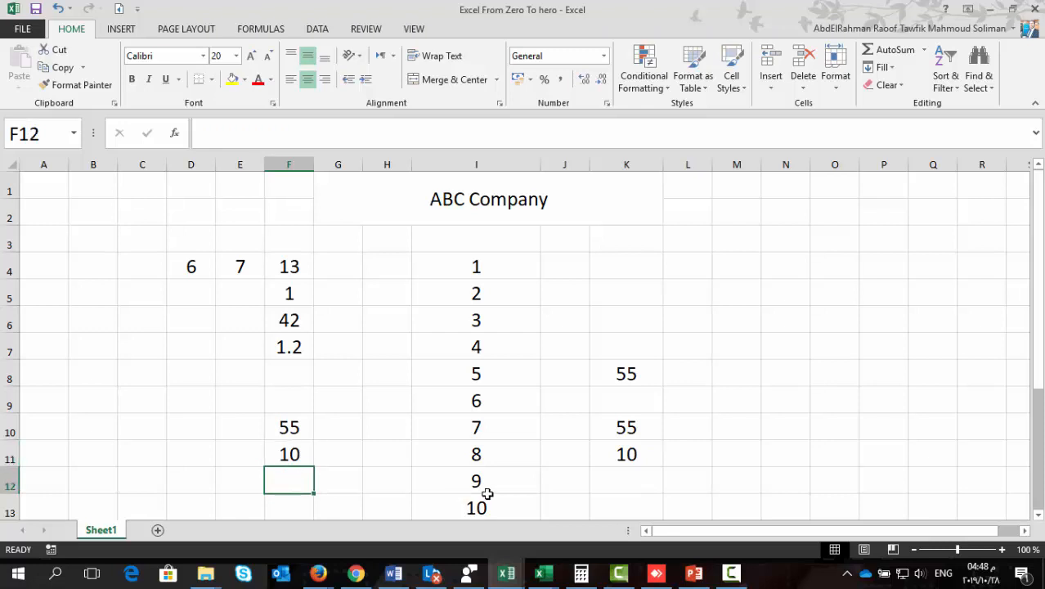
# Step: Change cell I6 to 77 to test the formulas, and restore the series 1 to 10 in I4:I13
pyautogui.click(499, 322)
pyautogui.write('77')
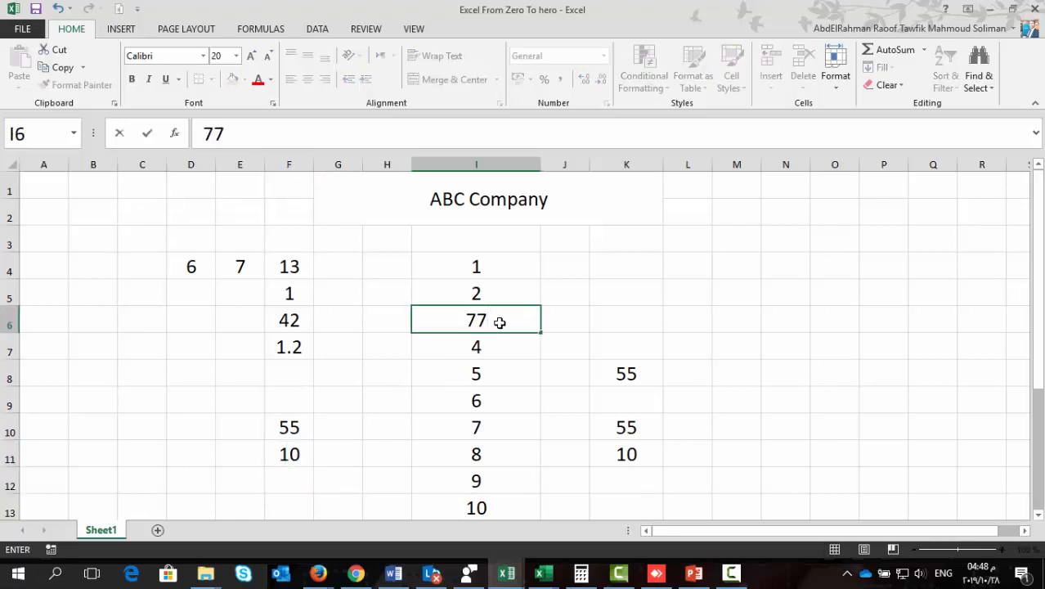
pyautogui.press('Return')
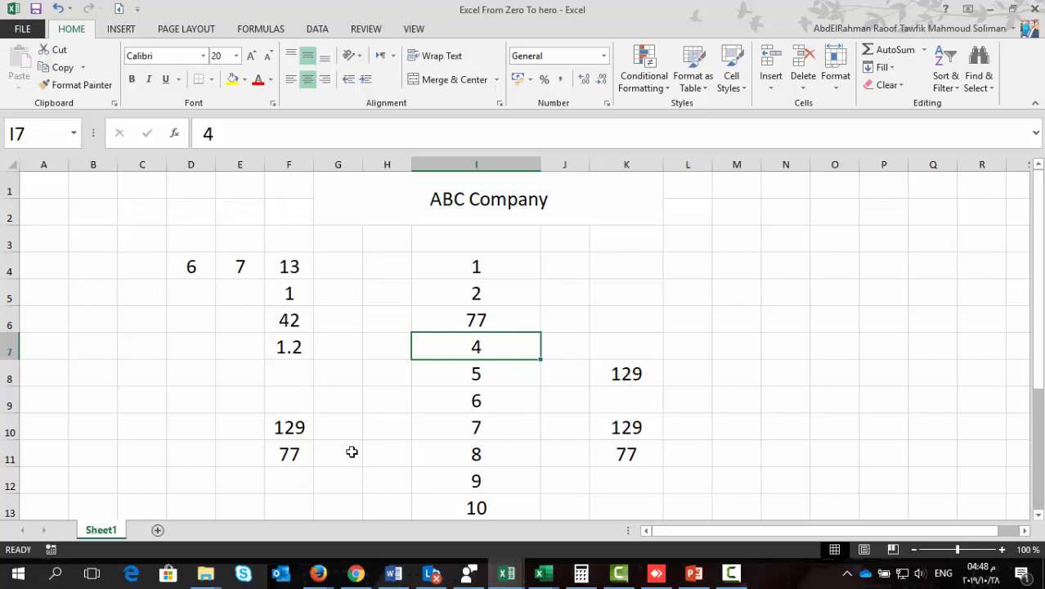
pyautogui.moveTo(449, 268); pyautogui.dragTo(520, 507)
pyautogui.click(304, 451)
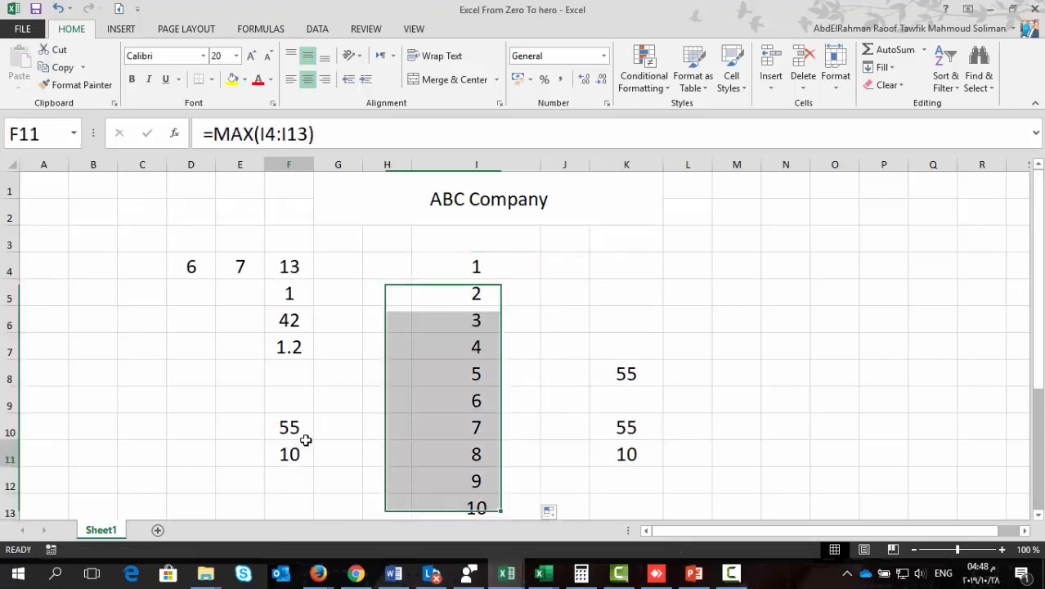
# Step: Clear the formulas from cells F10:F11 and K8:K11
pyautogui.moveTo(293, 453); pyautogui.dragTo(292, 427)
pyautogui.press('Delete')
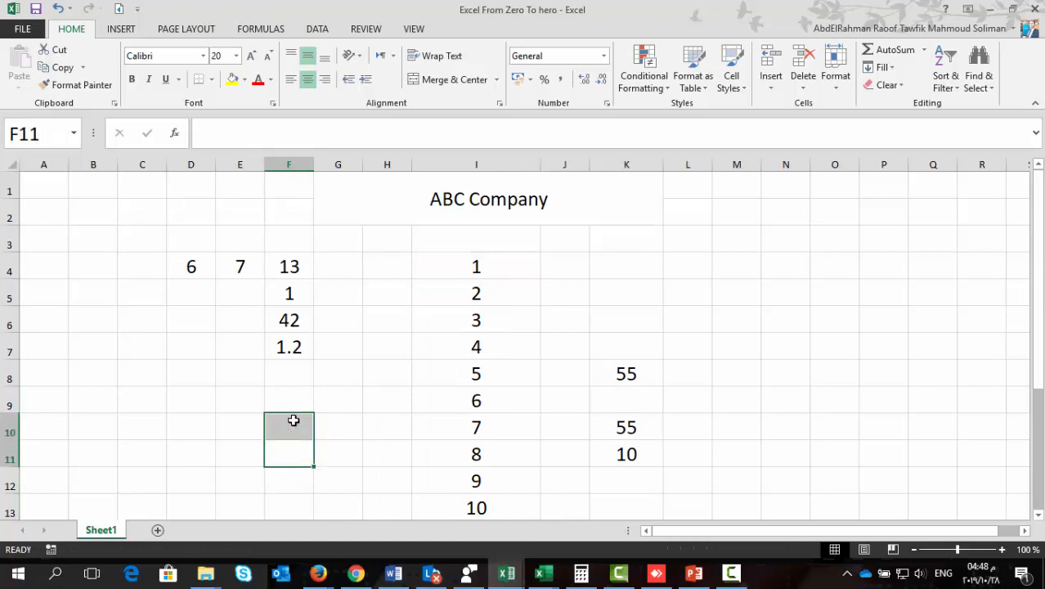
pyautogui.moveTo(628, 374); pyautogui.dragTo(626, 458)
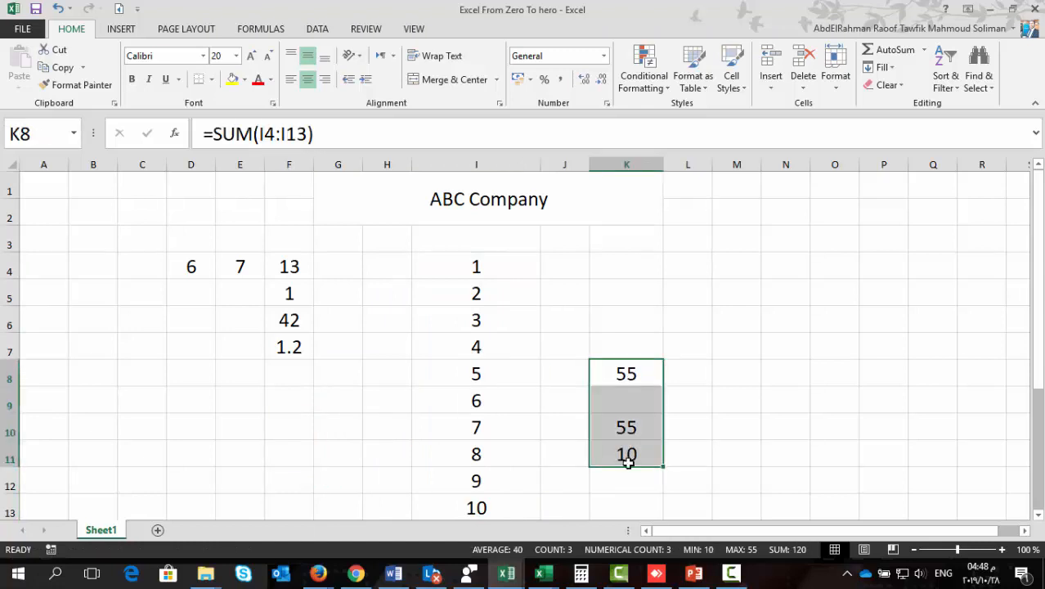
pyautogui.press('Delete')
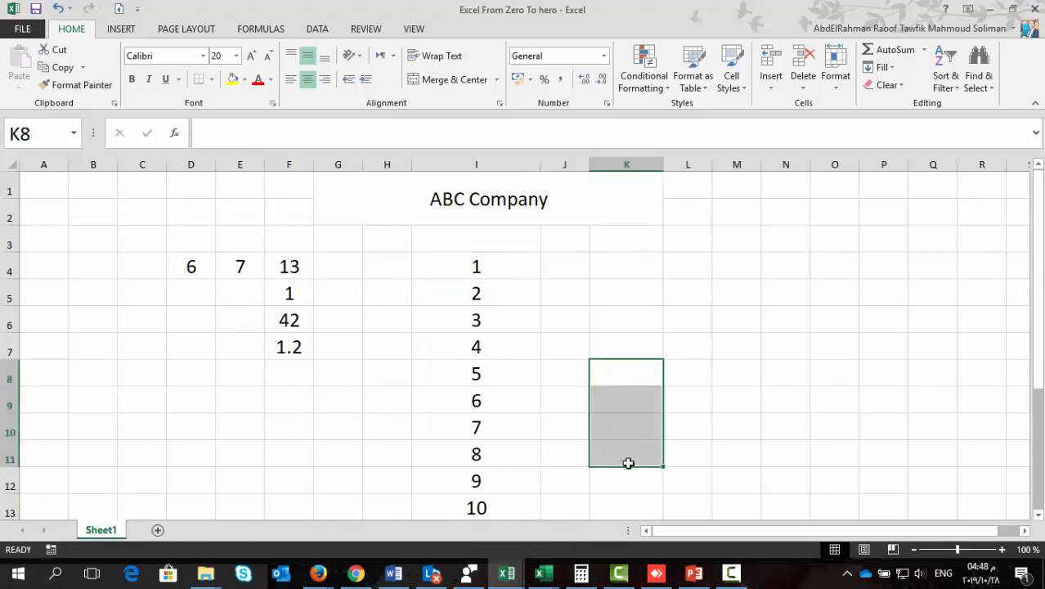
# Step: Insert AutoSum's Min function in cell K8 over the number series I4:I13
pyautogui.click(619, 364)
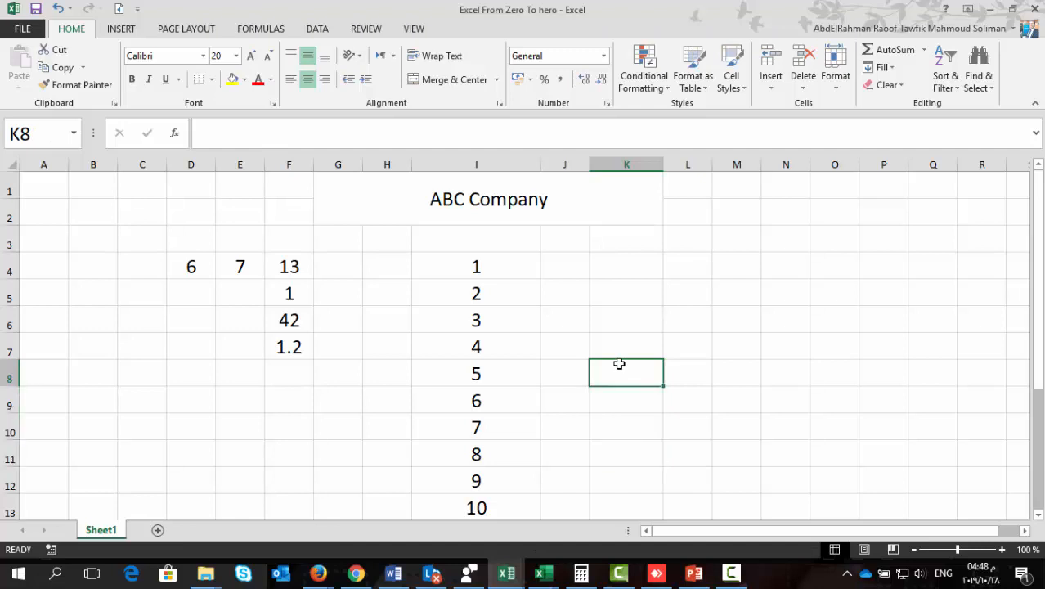
pyautogui.click(925, 50)
pyautogui.click(896, 142)
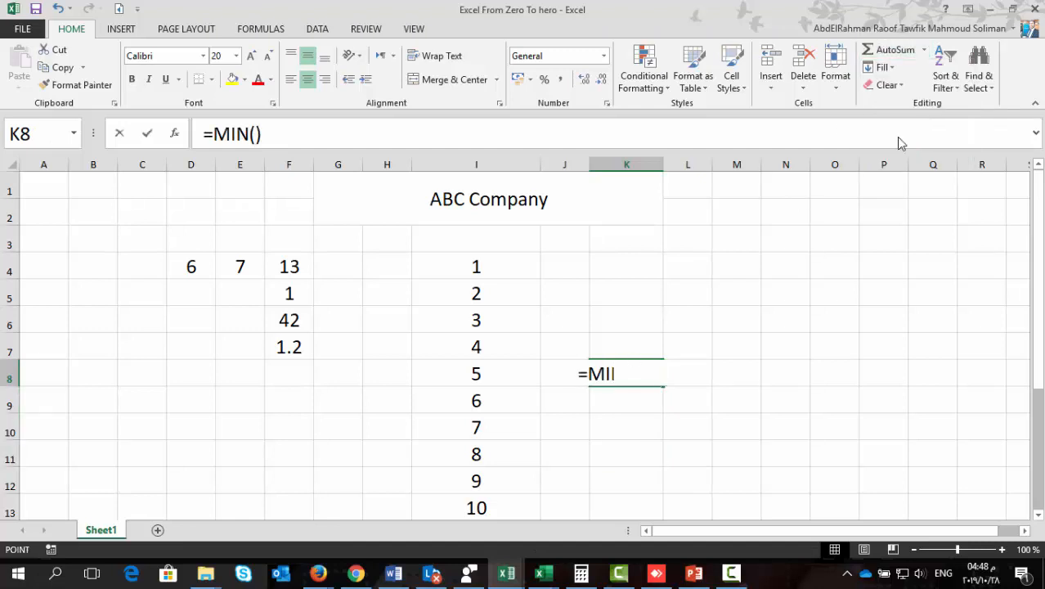
pyautogui.moveTo(486, 261); pyautogui.dragTo(463, 497)
pyautogui.press('Return')
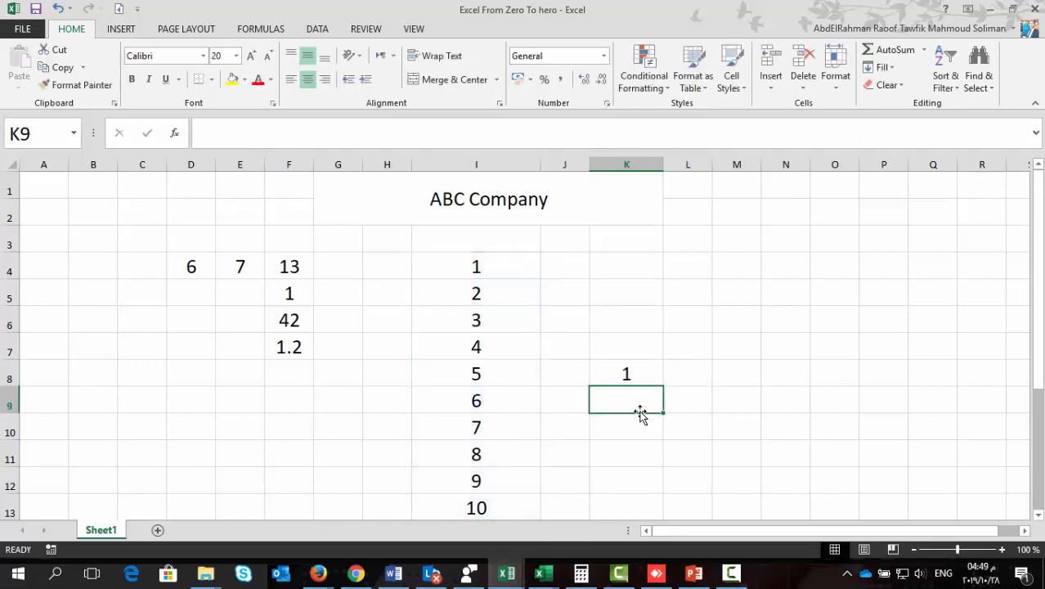
# Step: Insert =AVERAGE(I4:I13) in cell K9 using AutoSum's Average function
pyautogui.click(924, 51)
pyautogui.click(906, 87)
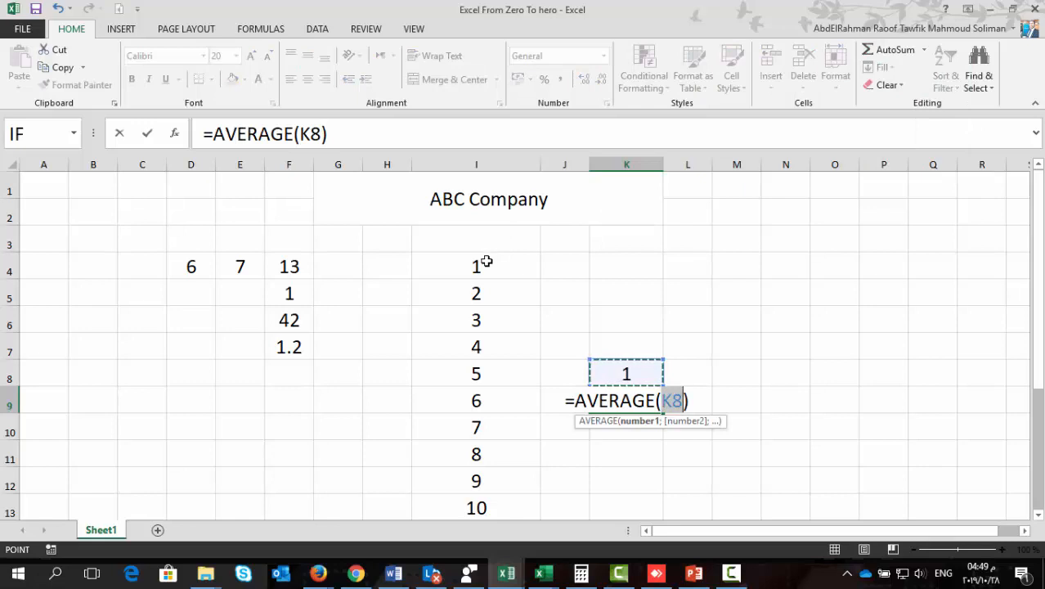
pyautogui.moveTo(486, 262); pyautogui.dragTo(475, 502)
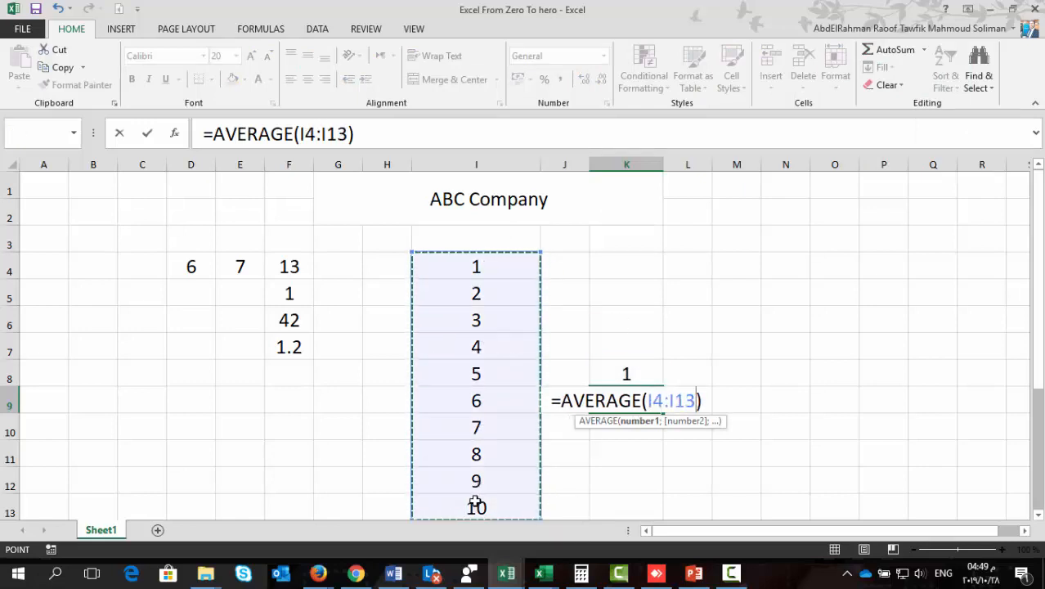
pyautogui.press('Return')
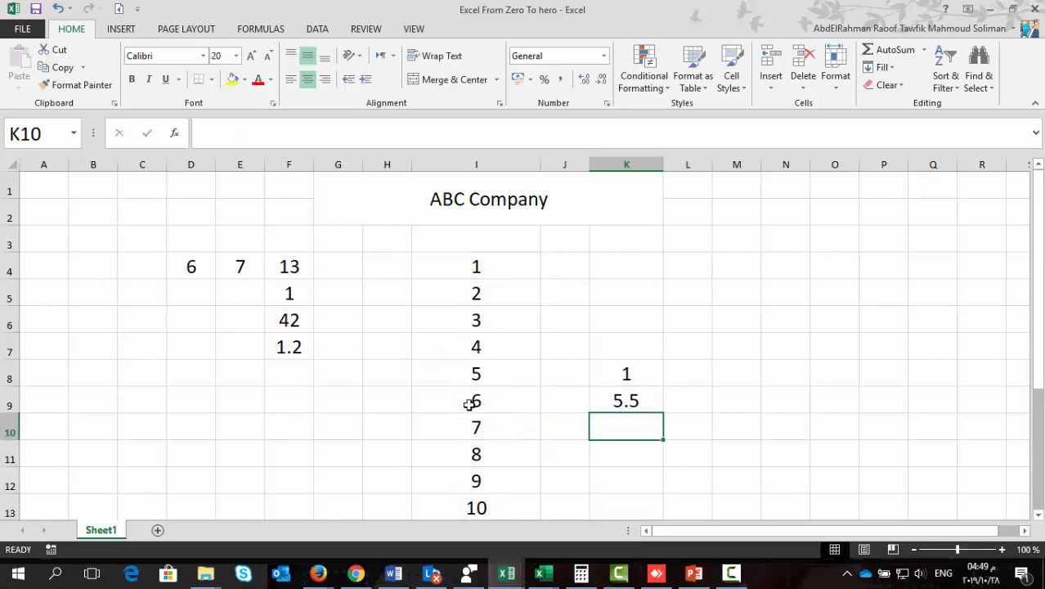
# Step: Insert =COUNT(I4:I13) in cell K10 using AutoSum's Count Numbers function and reselect that cell to show its formula
pyautogui.click(925, 51)
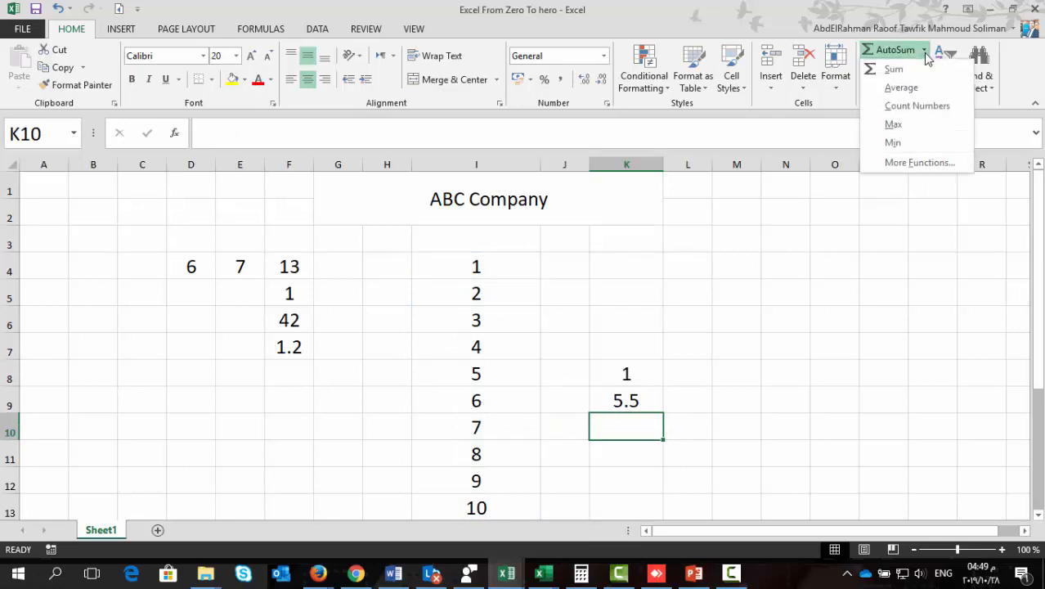
pyautogui.click(917, 106)
pyautogui.click(480, 260)
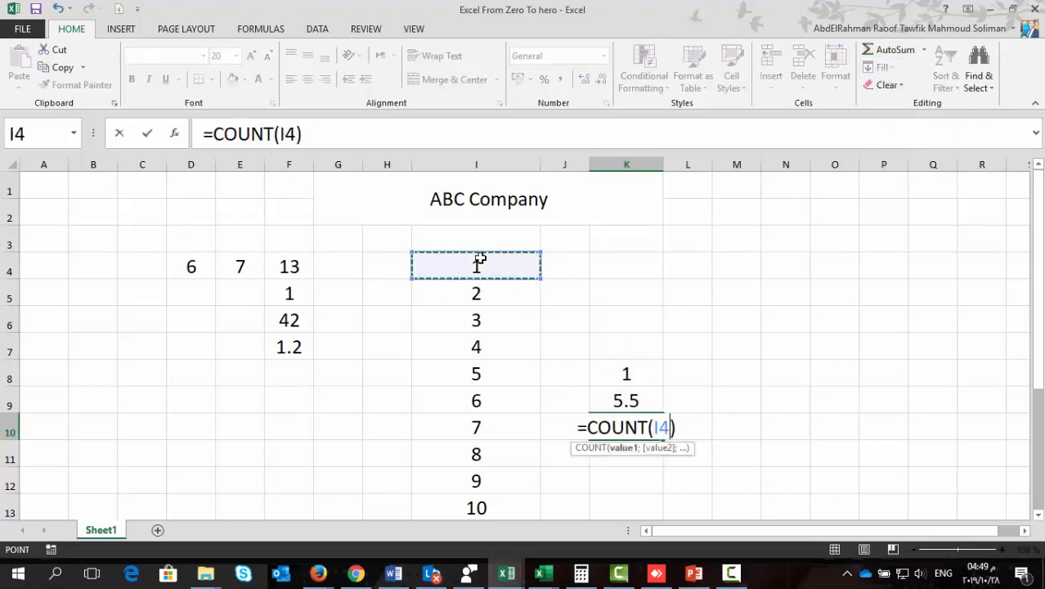
pyautogui.moveTo(480, 260); pyautogui.dragTo(464, 502)
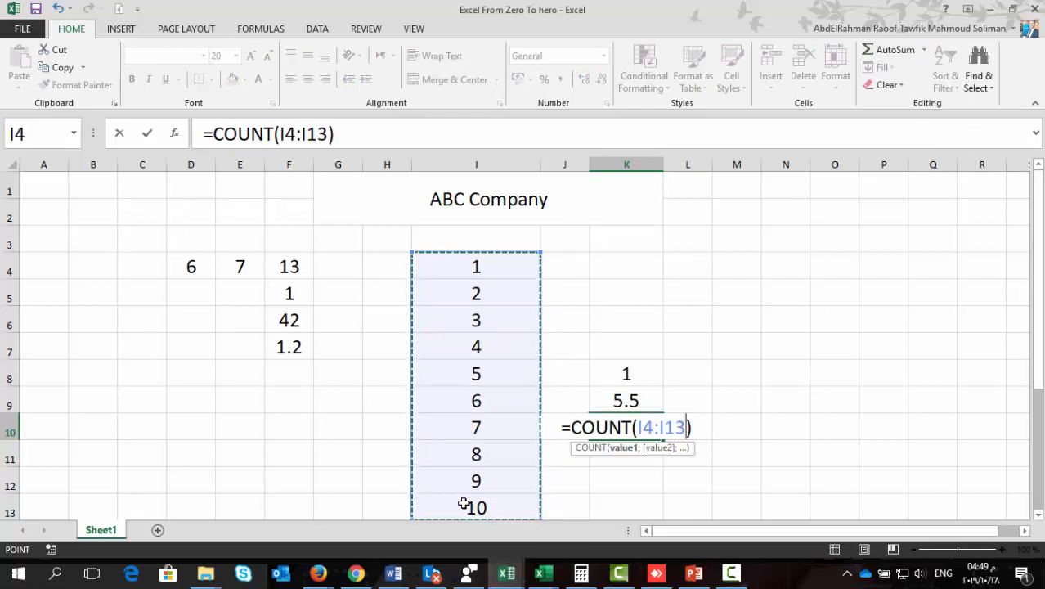
pyautogui.press('Return')
pyautogui.press('Up')
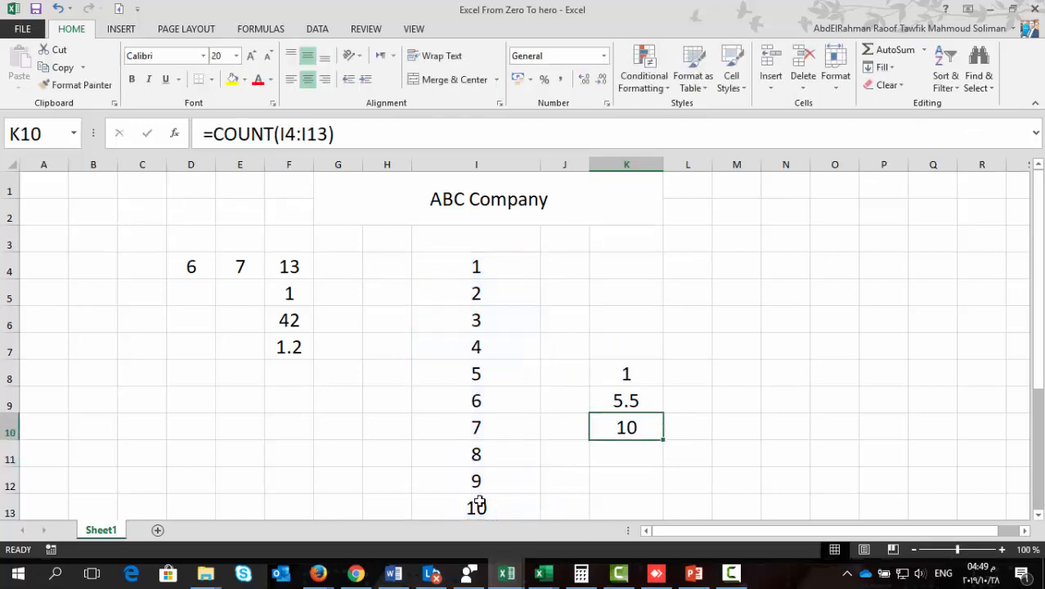
# Step: Clear cells K8:K9 and the value in cell I7, and reselect the COUNT formula in K10
pyautogui.moveTo(626, 375); pyautogui.dragTo(621, 394)
pyautogui.press('Delete')
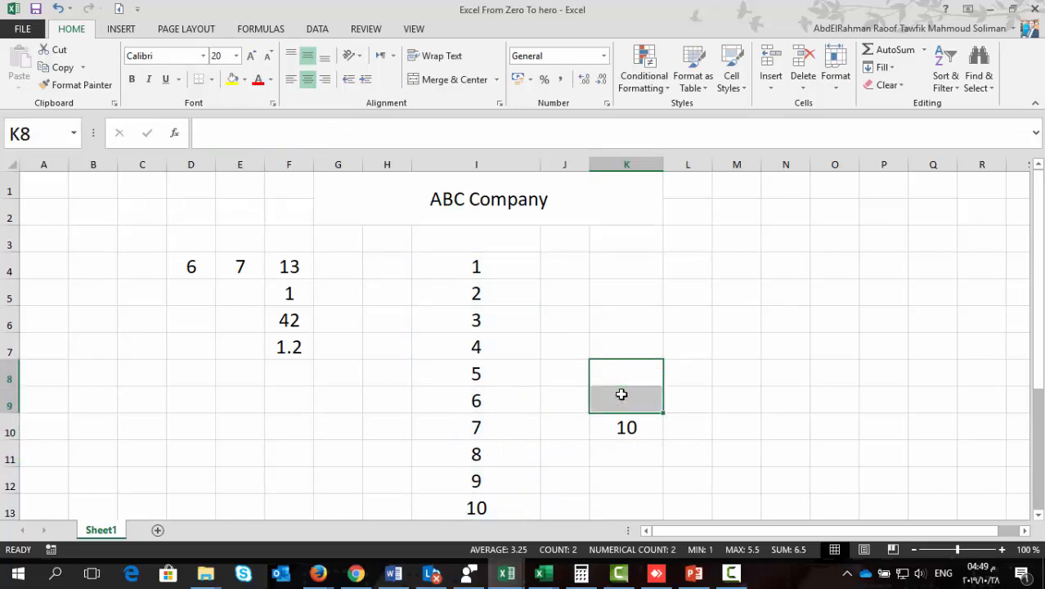
pyautogui.click(464, 350)
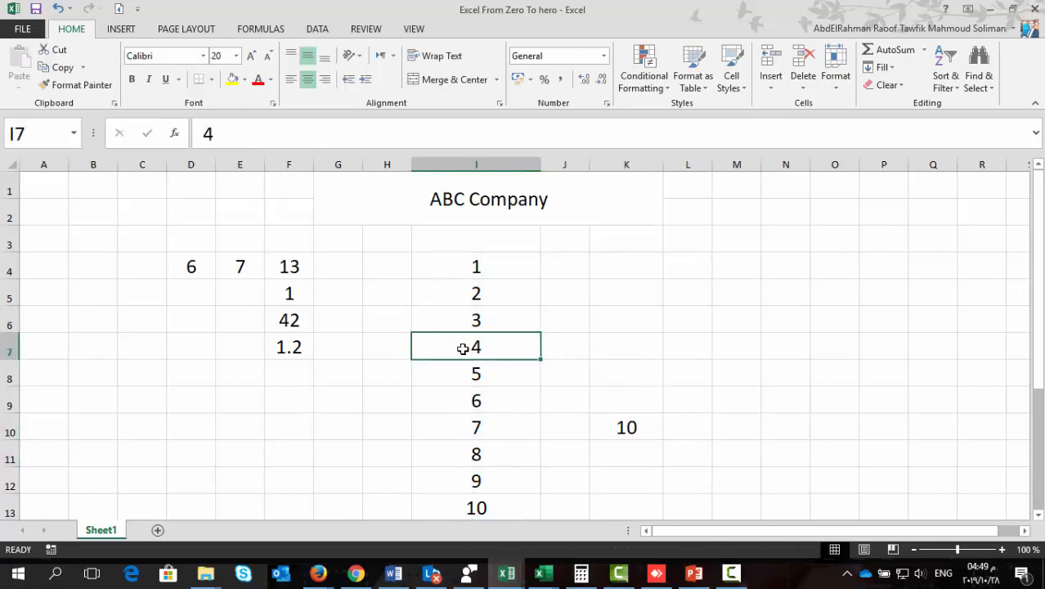
pyautogui.press('Delete')
pyautogui.press('Down')
pyautogui.press('Down')
pyautogui.press('Down')
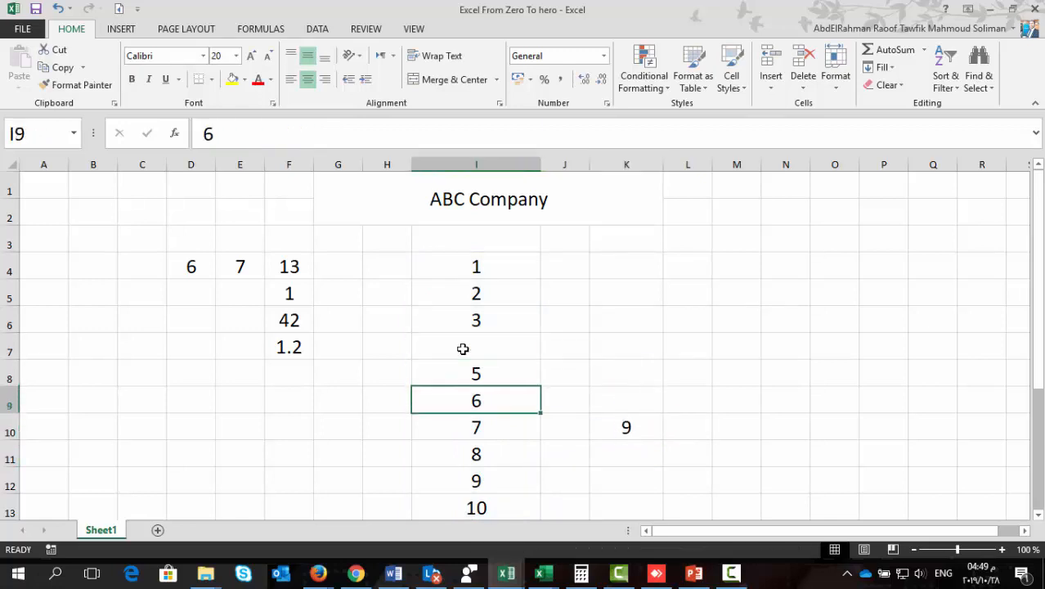
pyautogui.press('Right')
pyautogui.press('Right')
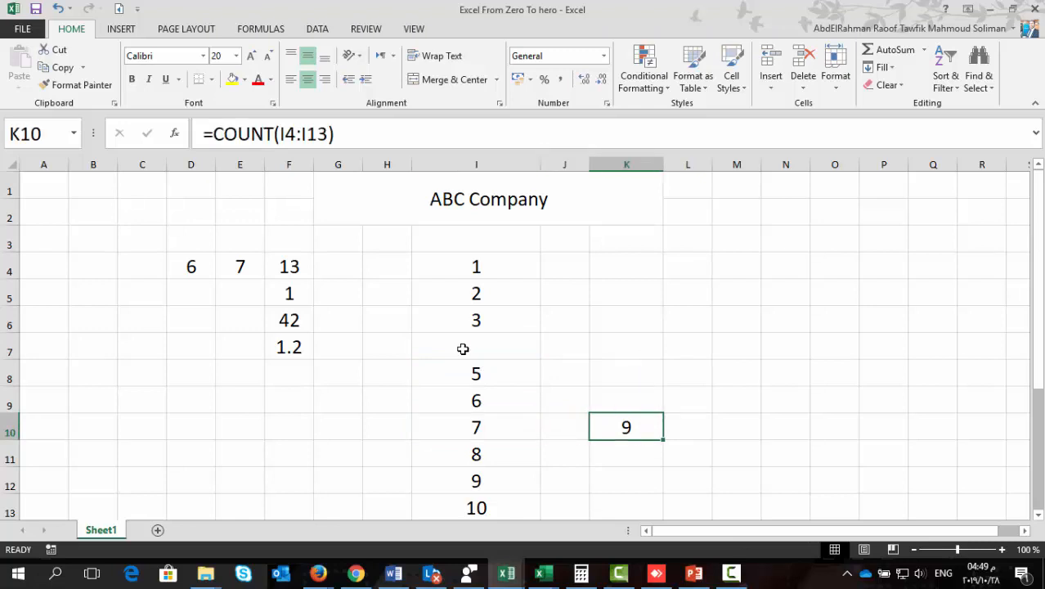
# Step: Replace the number in cell I4 with a person's first name as a text entry within the counted range
pyautogui.press('Down')
pyautogui.press('Left')
pyautogui.press('Left')
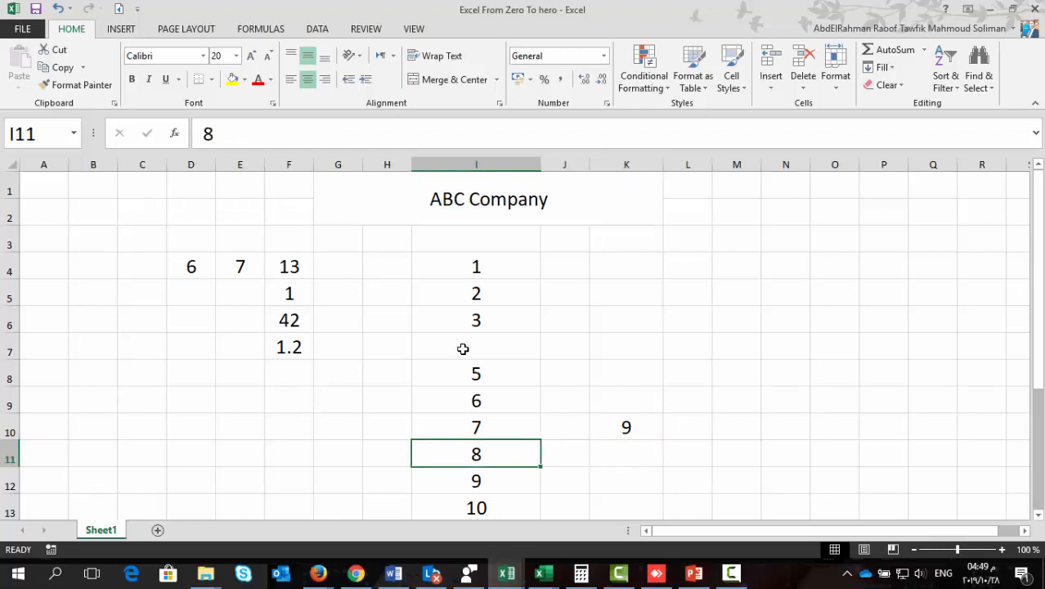
pyautogui.press('Up')
pyautogui.press('Up')
pyautogui.press('Up')
pyautogui.press('Up')
pyautogui.press('Up')
pyautogui.press('Up')
pyautogui.press('Up')
pyautogui.write('Mo')
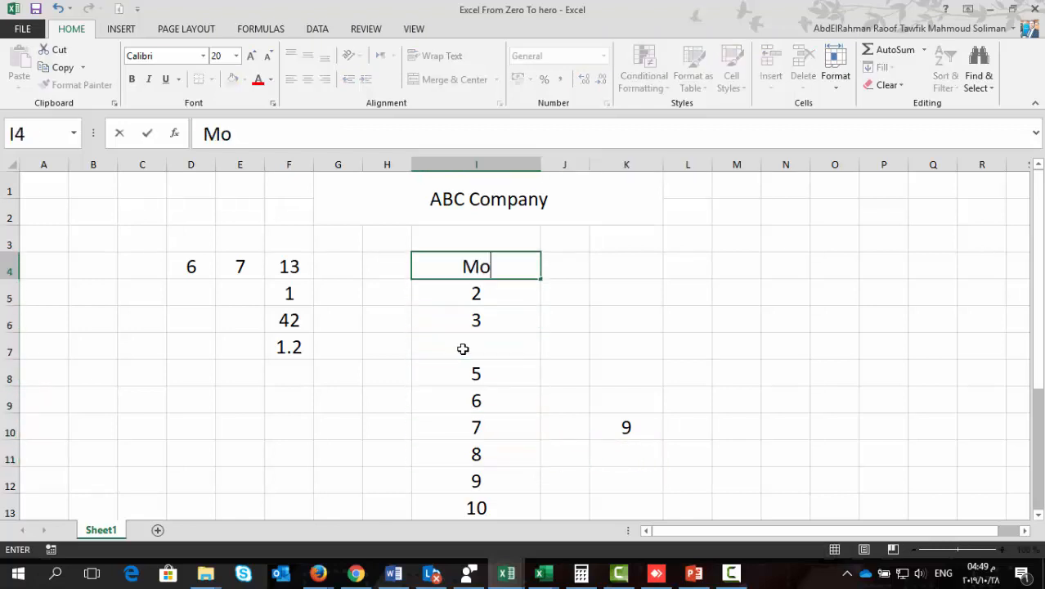
pyautogui.write('hamed')
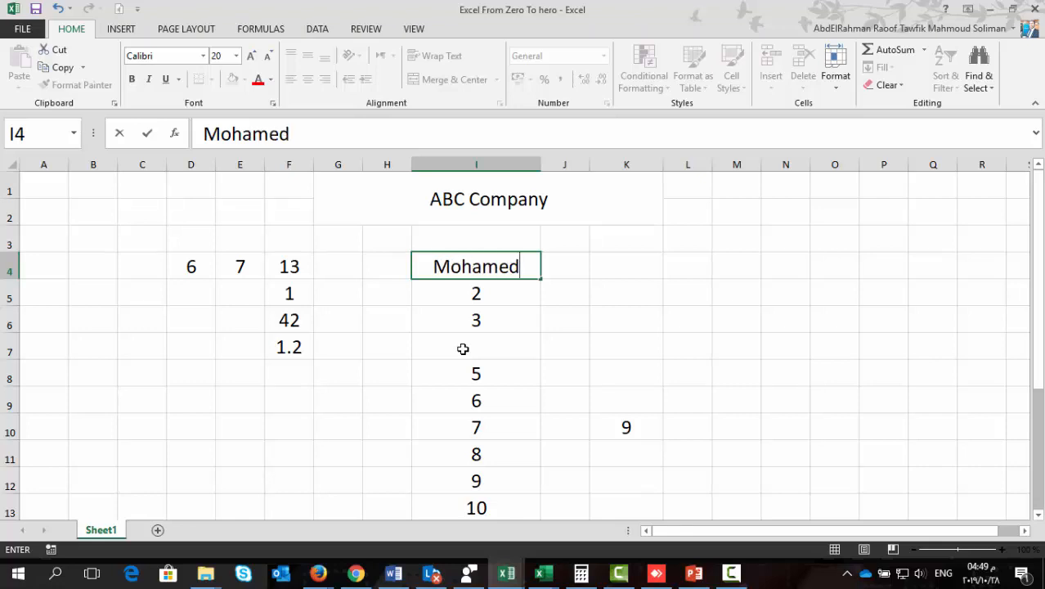
pyautogui.press('Return')
pyautogui.press('Down')
pyautogui.press('Down')
pyautogui.press('Down')
pyautogui.press('Down')
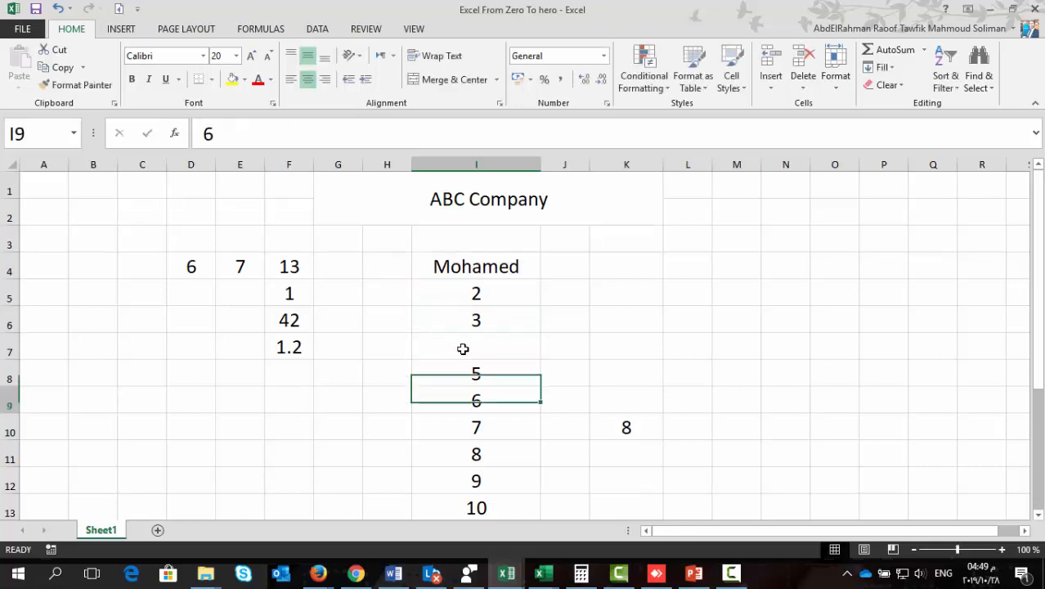
# Step: Fill the first name in cell I4 down through cell I13
pyautogui.press('Right')
pyautogui.press('Down')
pyautogui.press('Right')
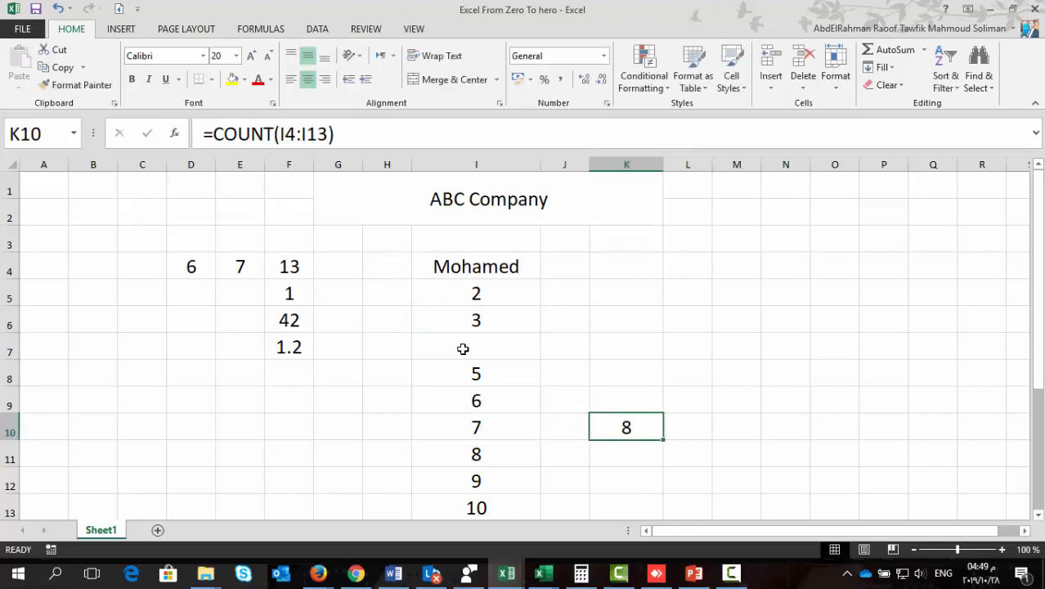
pyautogui.press('Up')
pyautogui.press('Up')
pyautogui.press('Up')
pyautogui.press('Up')
pyautogui.press('Up')
pyautogui.press('Up')
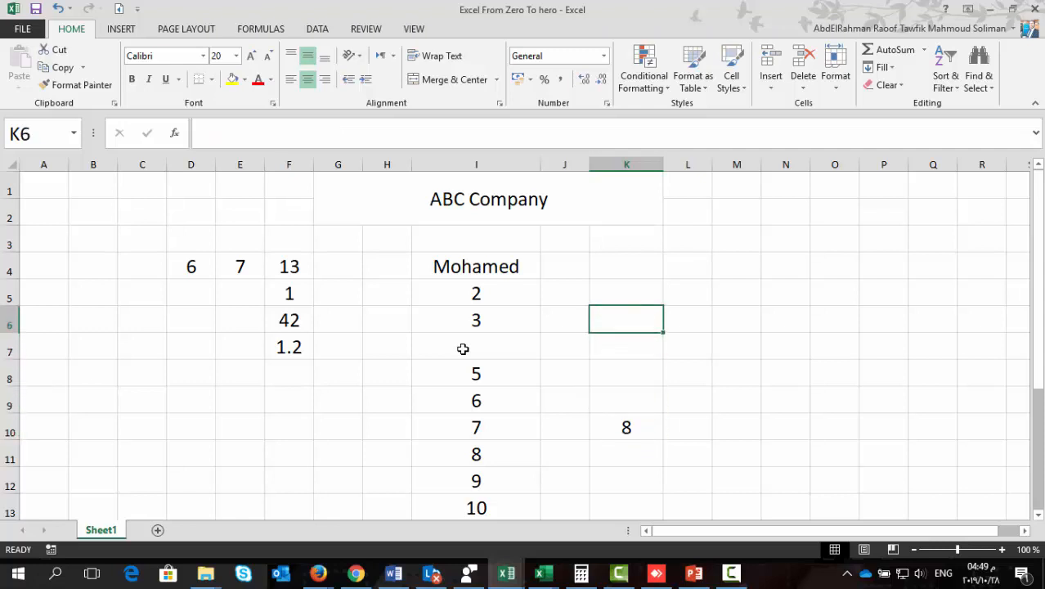
pyautogui.press('Left')
pyautogui.press('Left')
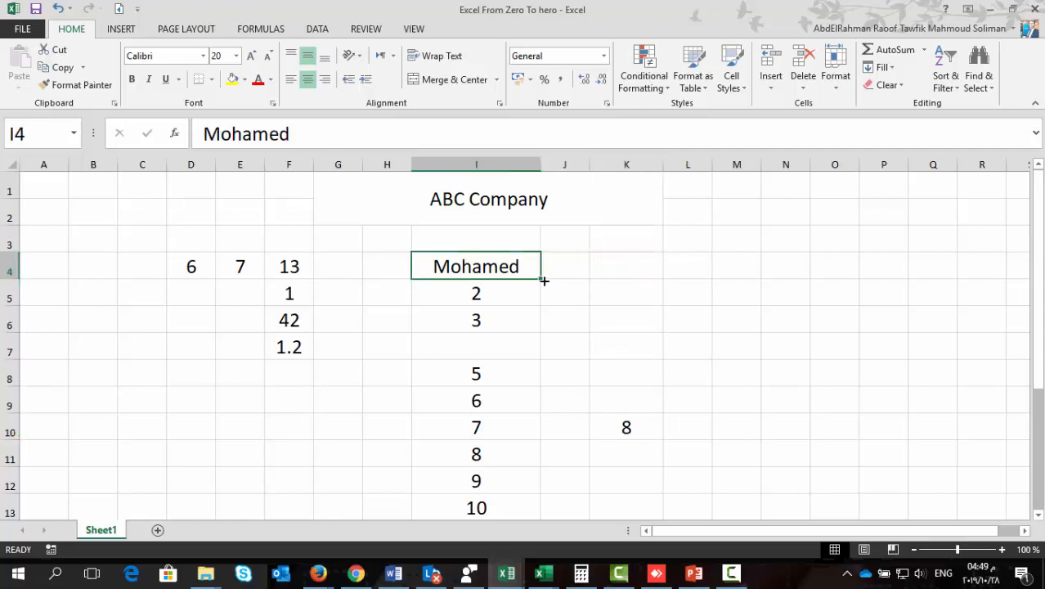
pyautogui.moveTo(543, 278); pyautogui.dragTo(527, 507)
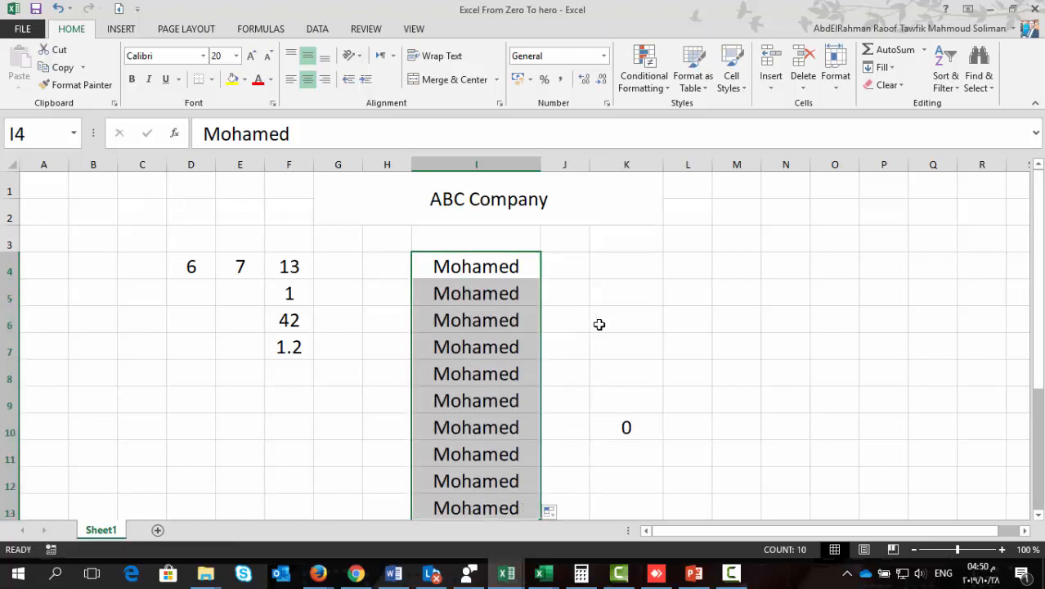
# Step: Review the AutoSum function list and inspect the COUNT formula in cell K10
pyautogui.click(640, 351)
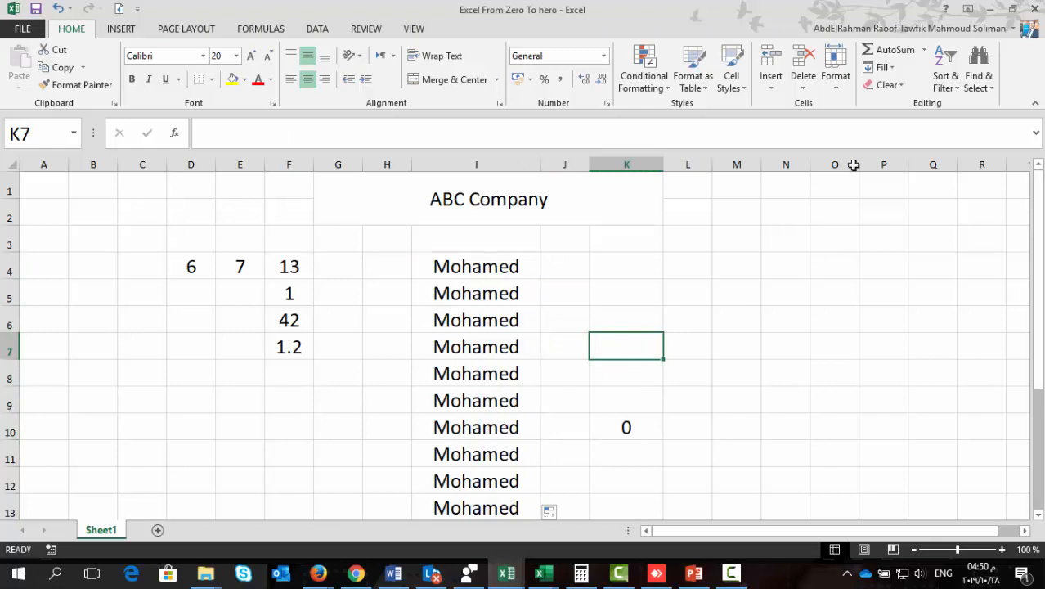
pyautogui.click(926, 51)
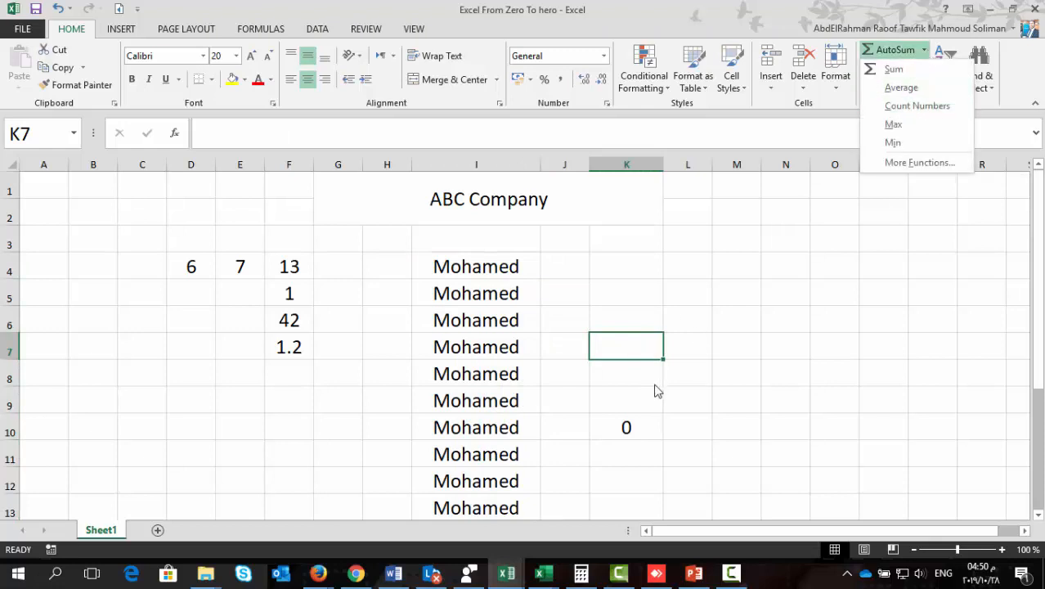
pyautogui.click(630, 423)
pyautogui.click(624, 423)
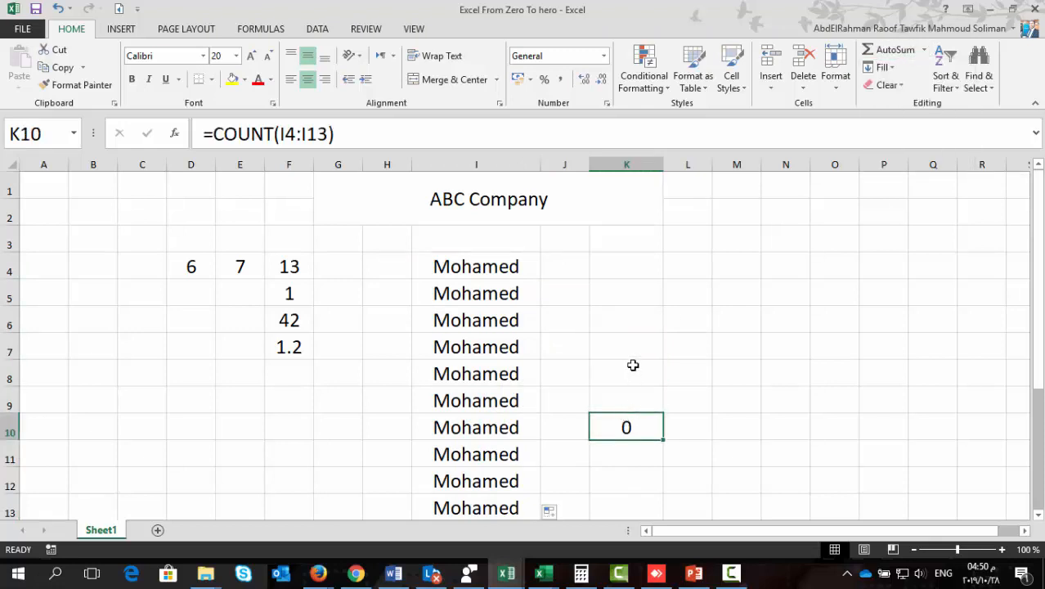
# Step: Enter =COUNTA(I4:I13) in cell K8 to count the non-empty cells
pyautogui.press('Up')
pyautogui.press('Up')
pyautogui.write('=c')
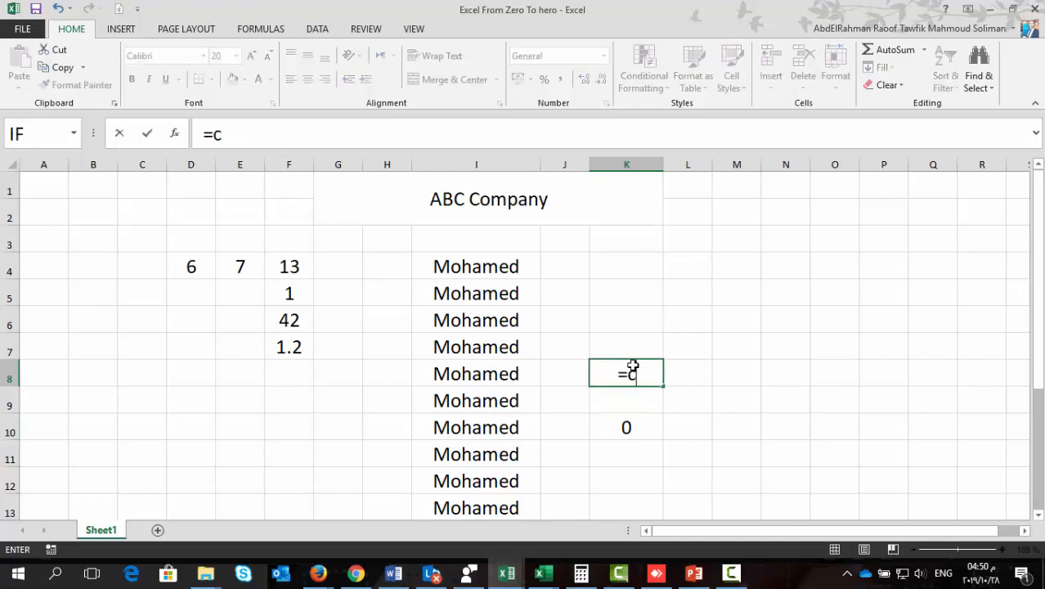
pyautogui.write('ounta')
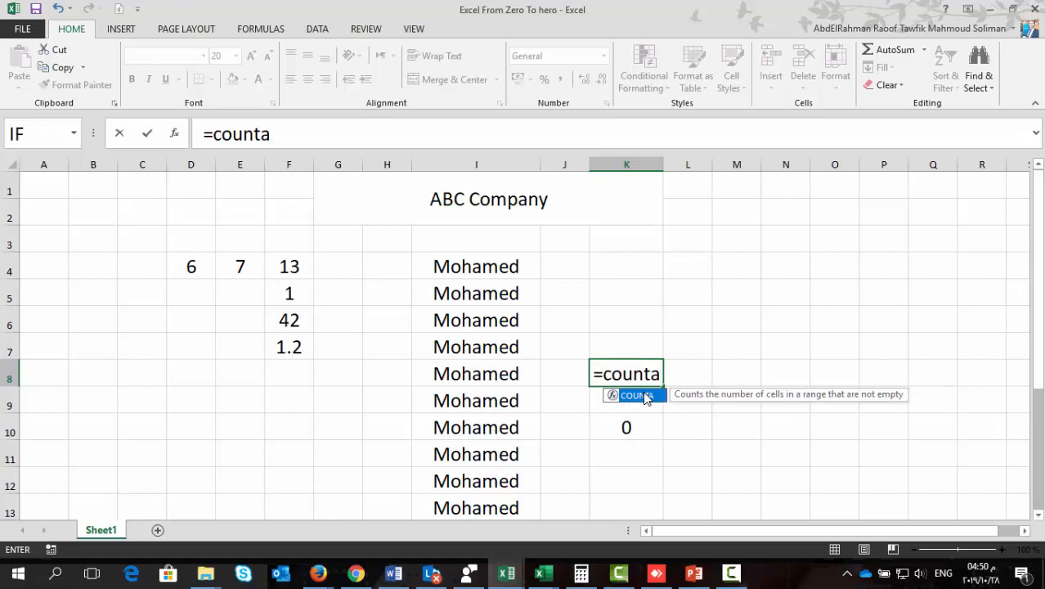
pyautogui.doubleClick(638, 396)
pyautogui.moveTo(485, 269); pyautogui.dragTo(477, 503)
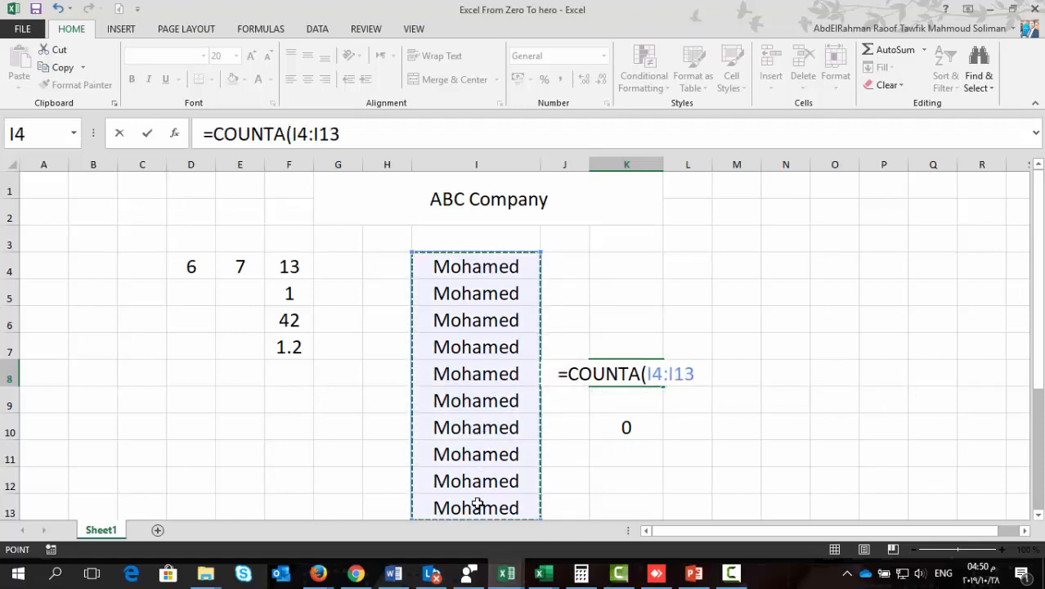
pyautogui.press('Return')
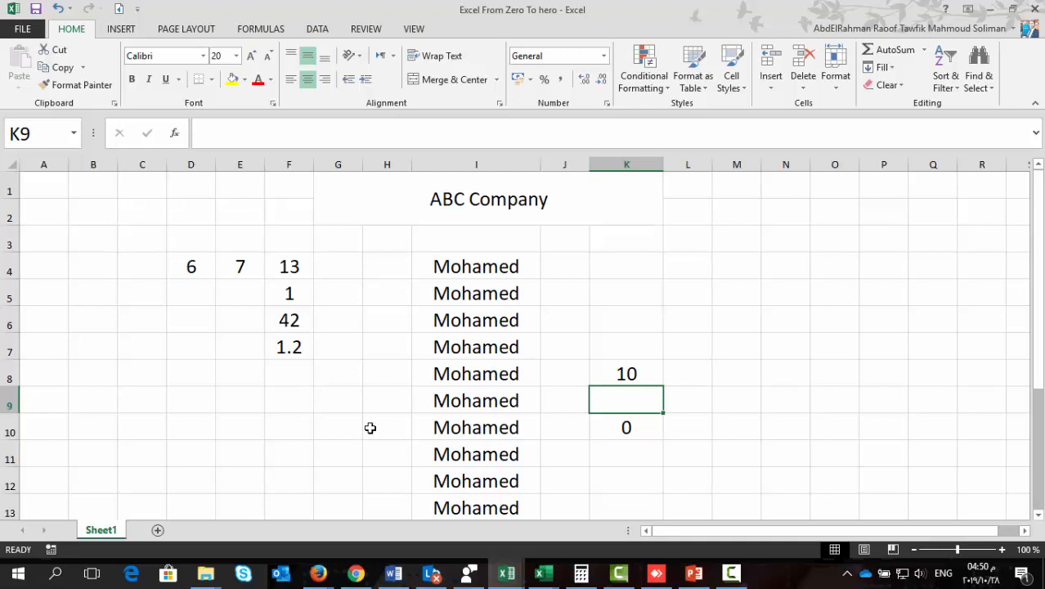
# Step: Clear the name in cell I7 and select K8 to show its COUNTA formula
pyautogui.click(455, 351)
pyautogui.press('Delete')
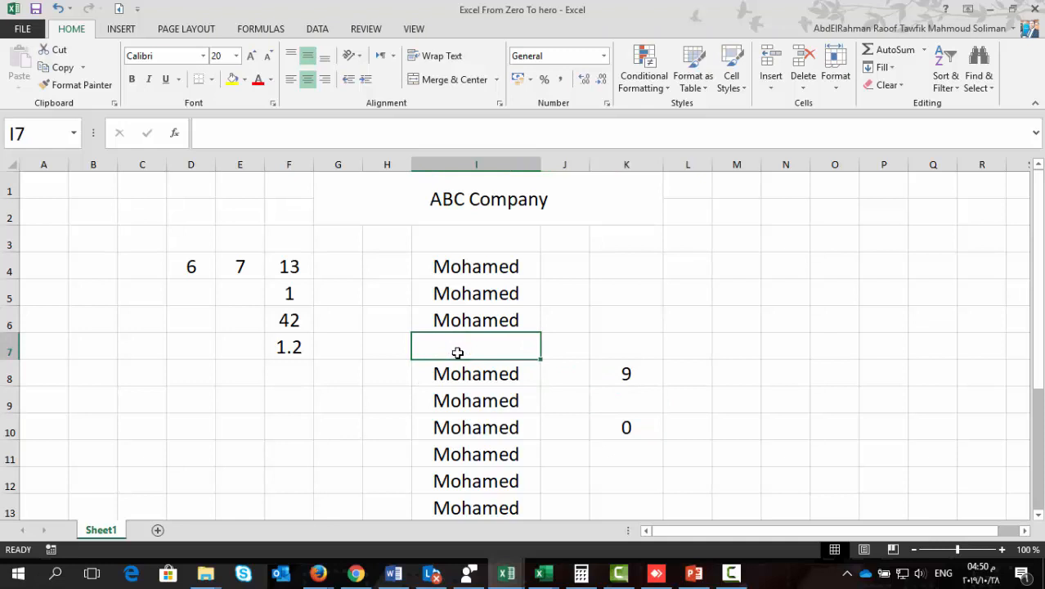
pyautogui.click(622, 377)
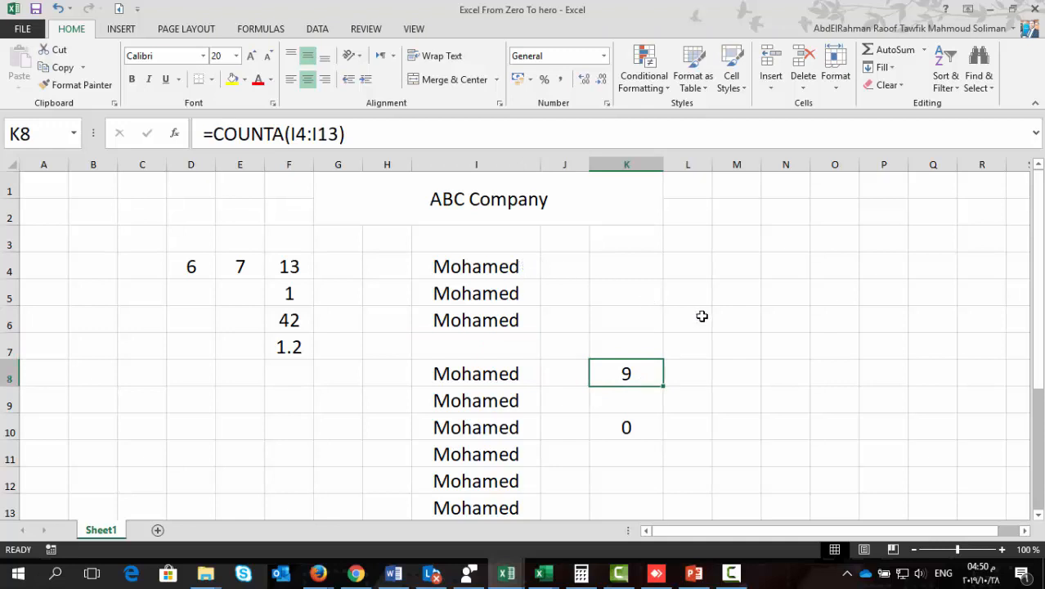
# Step: Enter =COUNTBLANK(I4:I13) in cell K6 to count the empty cells in the name range
pyautogui.click(635, 320)
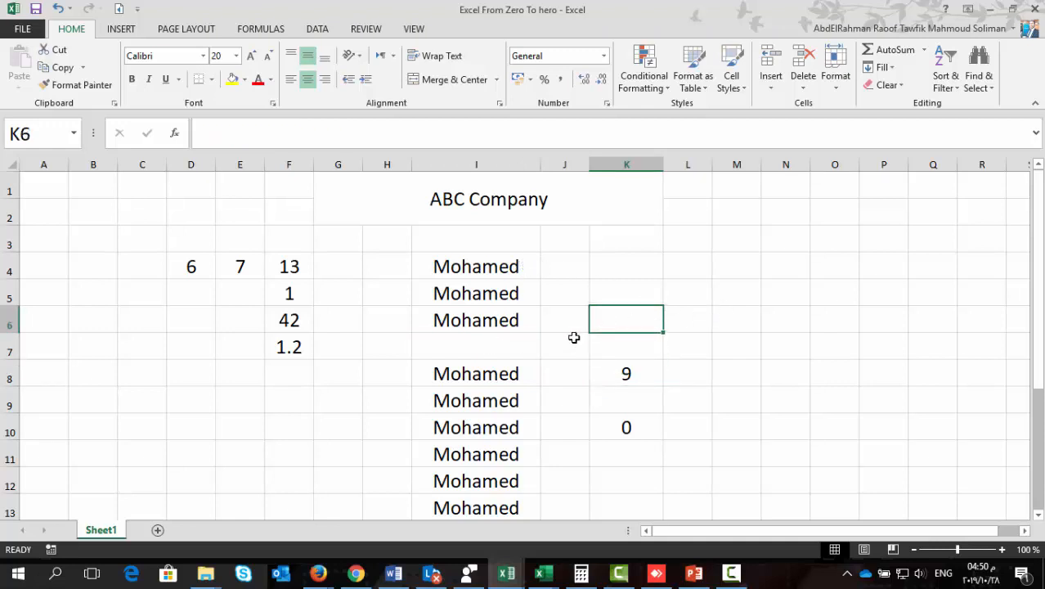
pyautogui.write('=count')
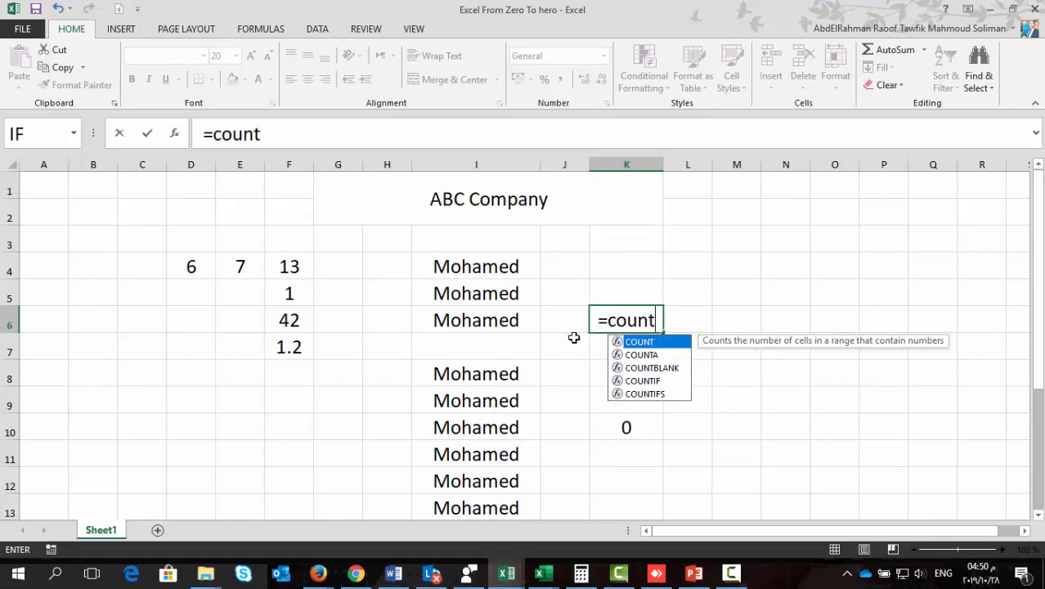
pyautogui.press('Tab')
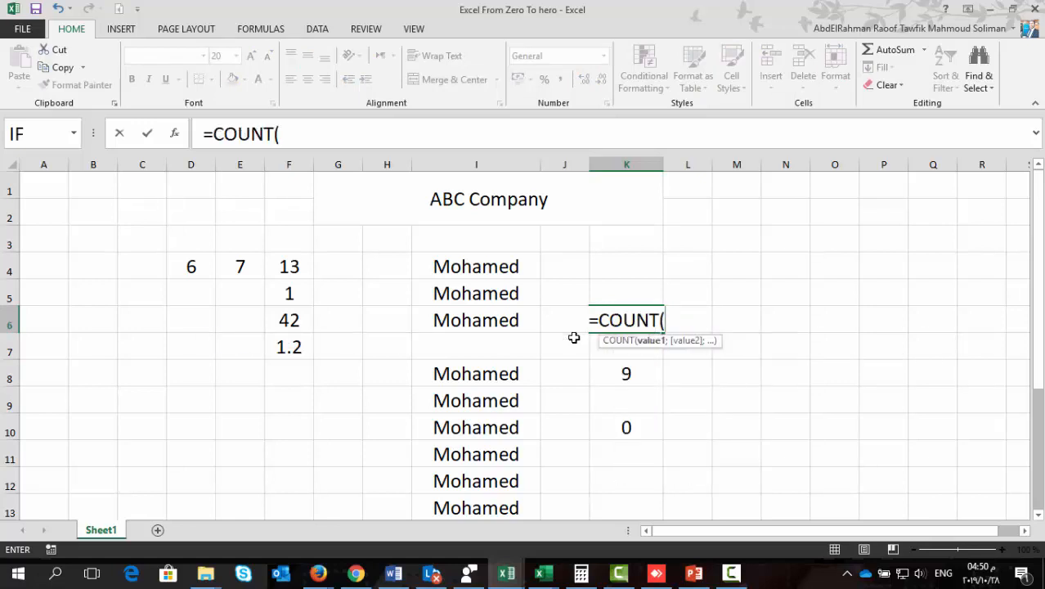
pyautogui.press('BackSpace')
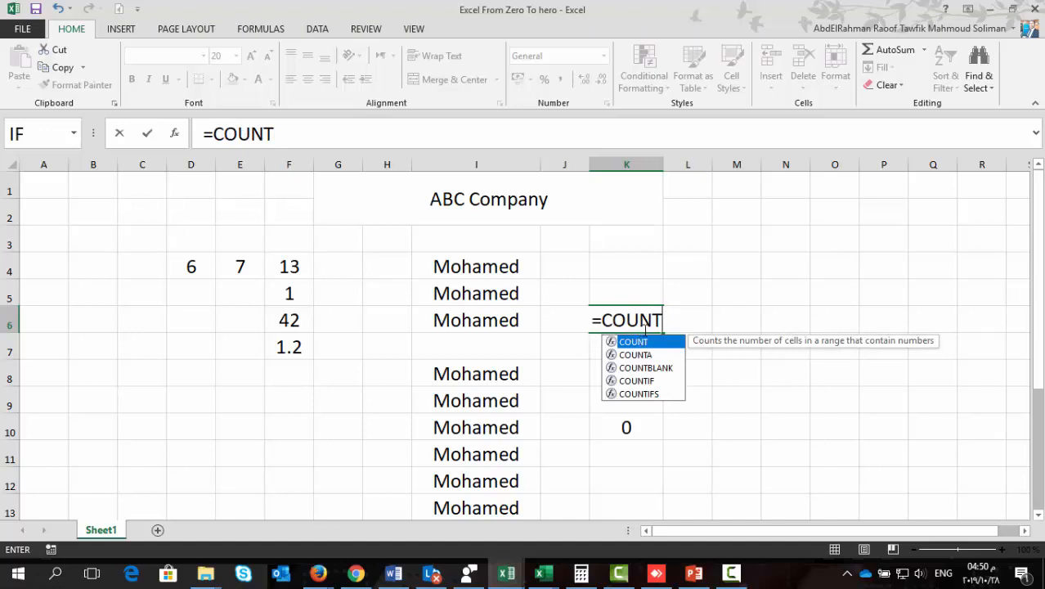
pyautogui.click(653, 369)
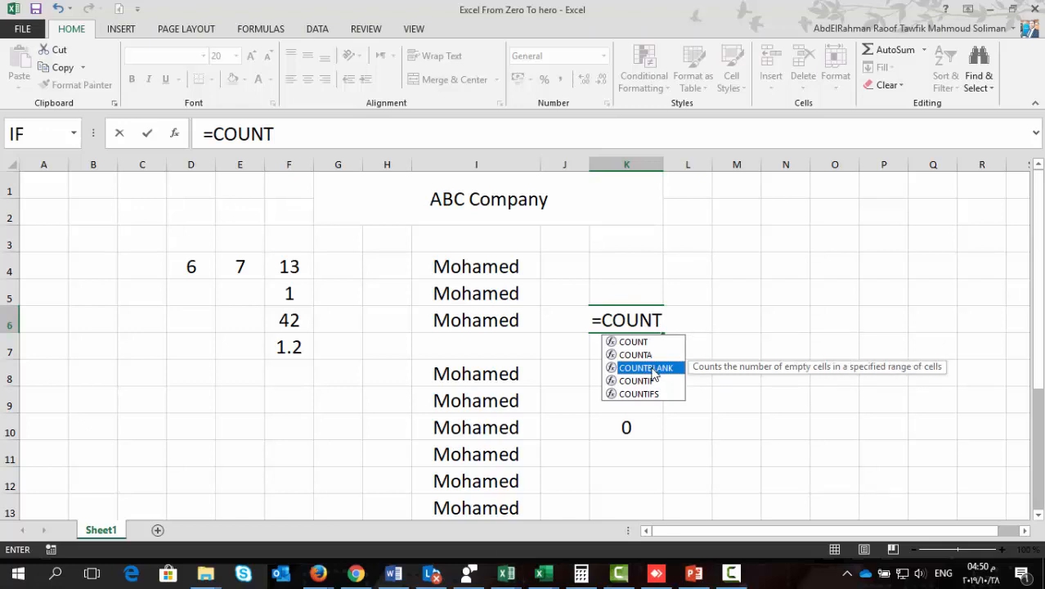
pyautogui.doubleClick(653, 370)
pyautogui.click(653, 369)
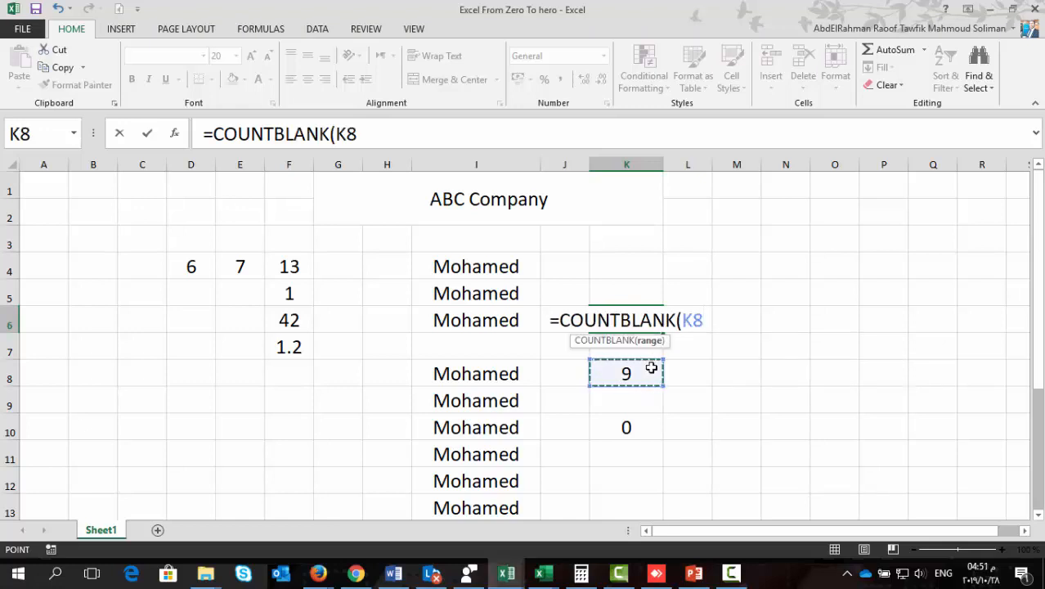
pyautogui.press('BackSpace')
pyautogui.press('BackSpace')
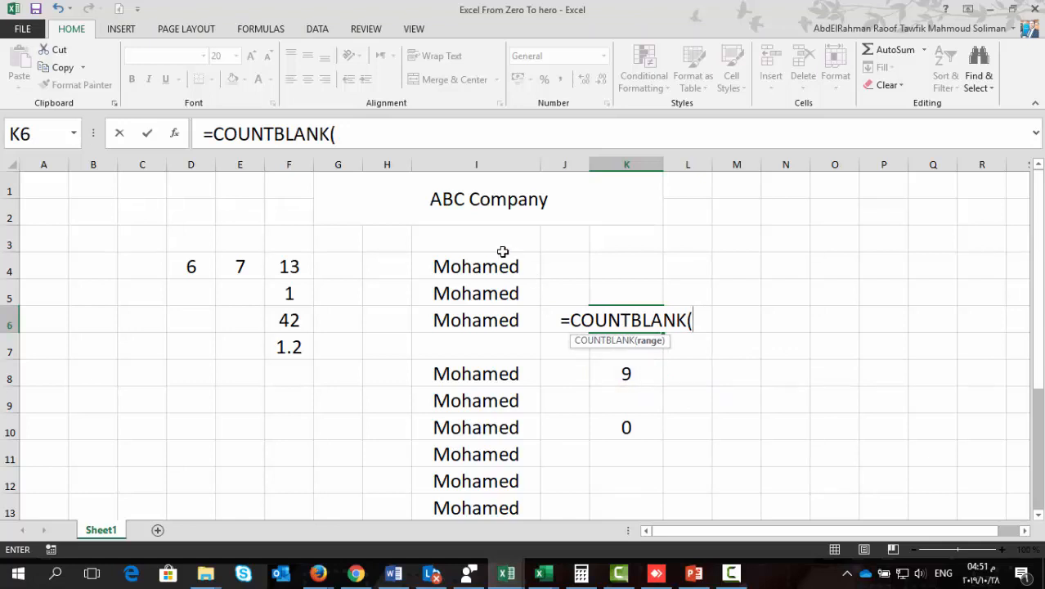
pyautogui.click(481, 263)
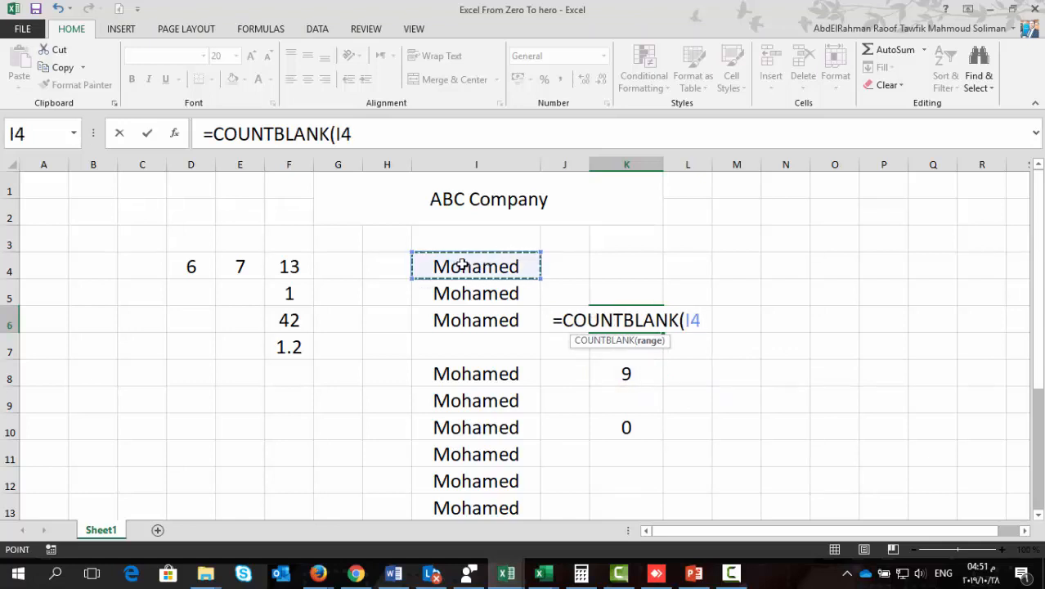
pyautogui.moveTo(463, 263); pyautogui.dragTo(458, 497)
pyautogui.press('Return')
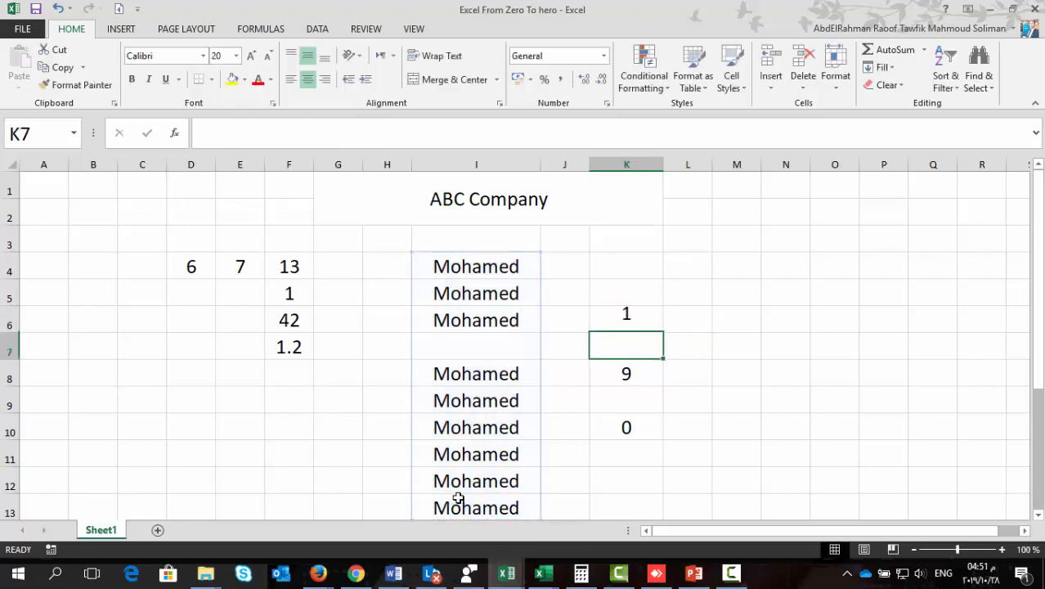
# Step: Check the empty cell I7, the AutoSum function list and the COUNTBLANK formula in cell K6
pyautogui.click(489, 347)
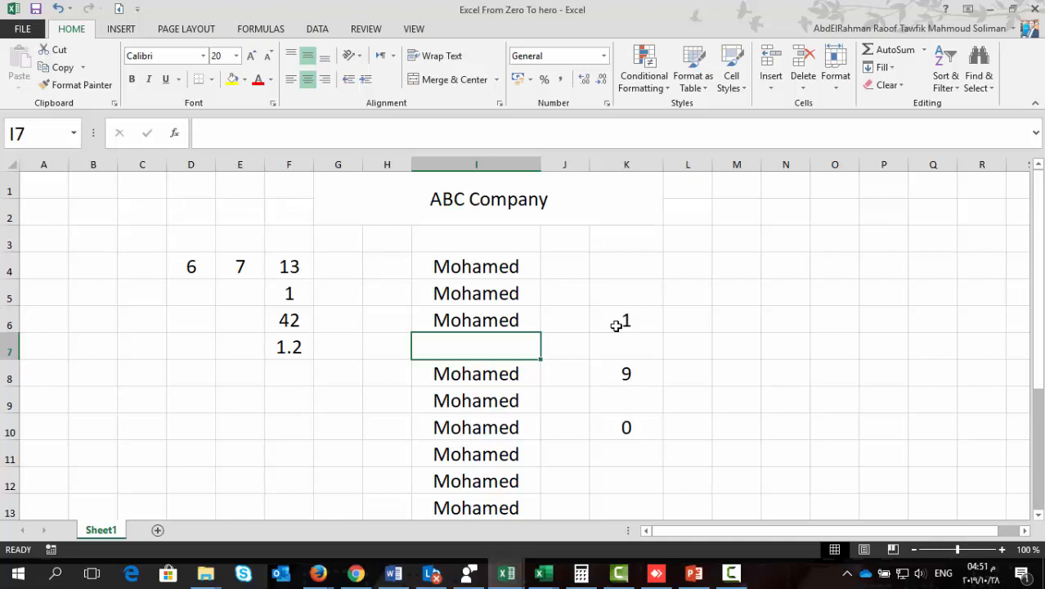
pyautogui.click(924, 50)
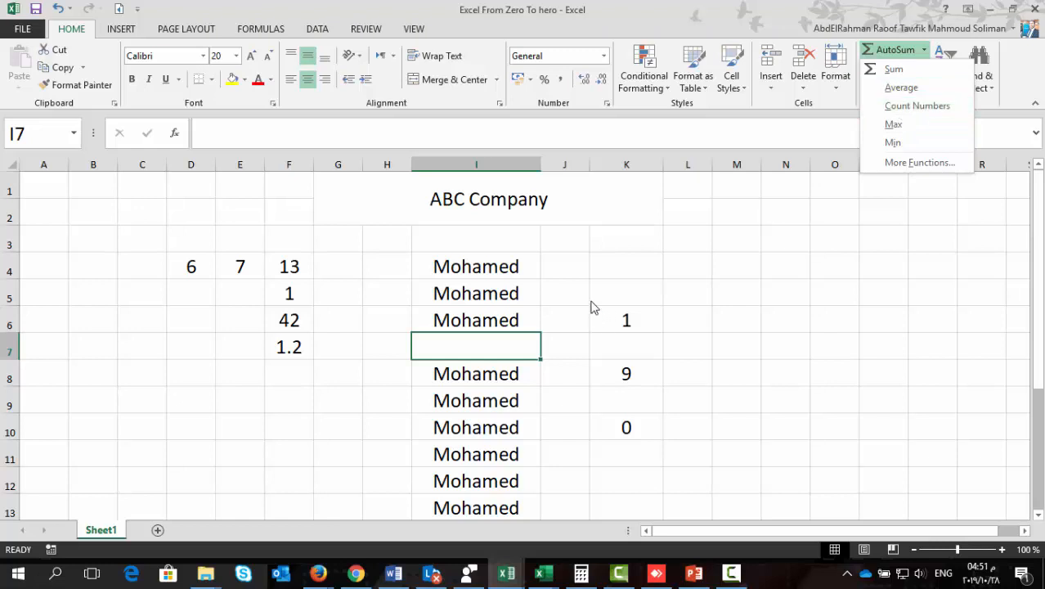
pyautogui.click(638, 295)
pyautogui.click(617, 324)
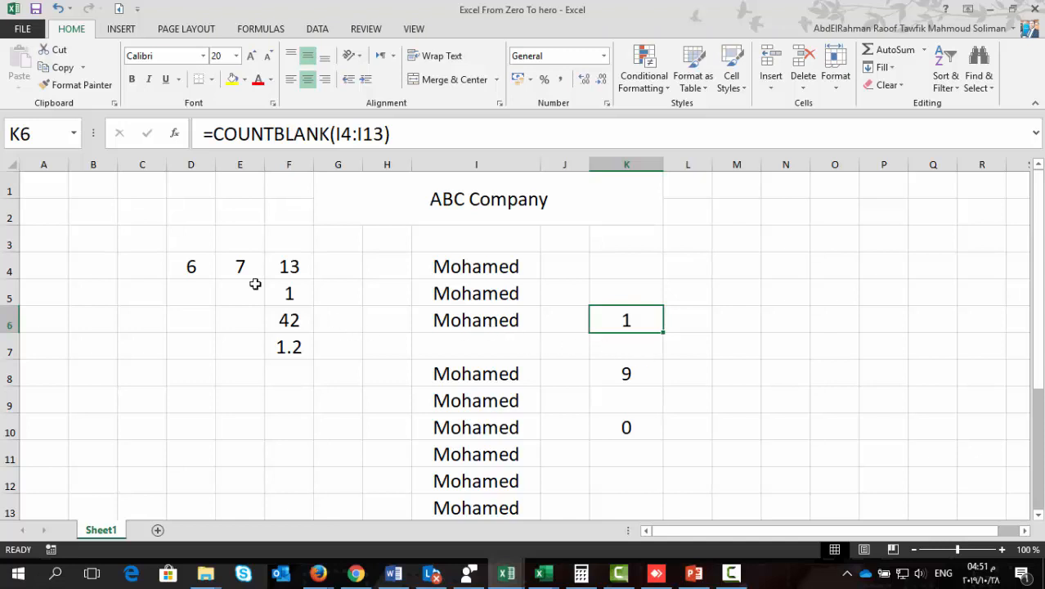
# Step: Clear all contents from the range D4:K13
pyautogui.click(187, 258)
pyautogui.moveTo(187, 258); pyautogui.dragTo(599, 506)
pyautogui.press('Delete')
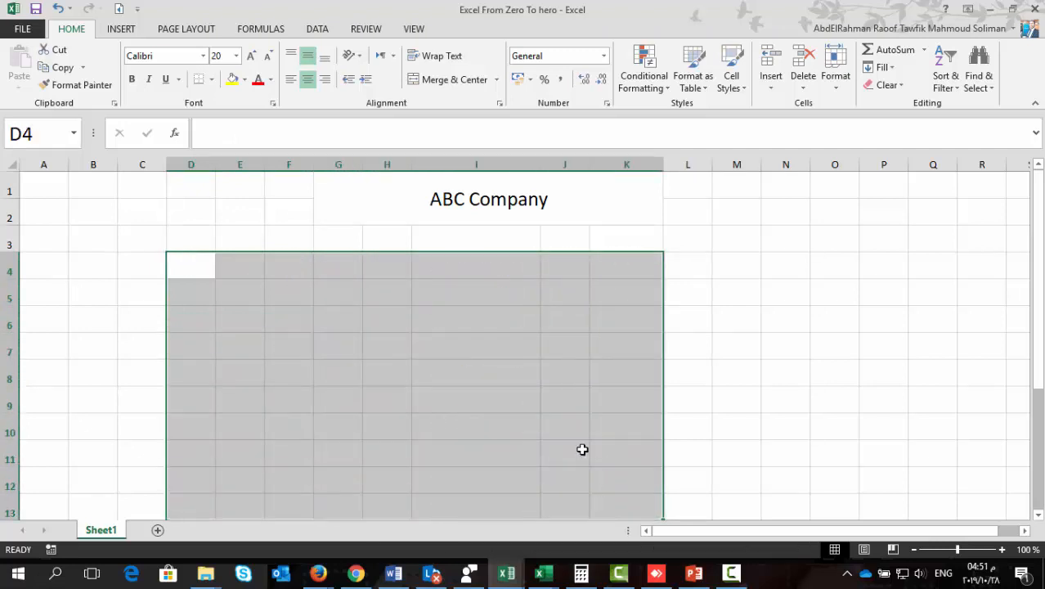
# Step: Enter 1 in cell I5 and 2 in cell I6 as the start of a number series
pyautogui.click(445, 280)
pyautogui.write('1')
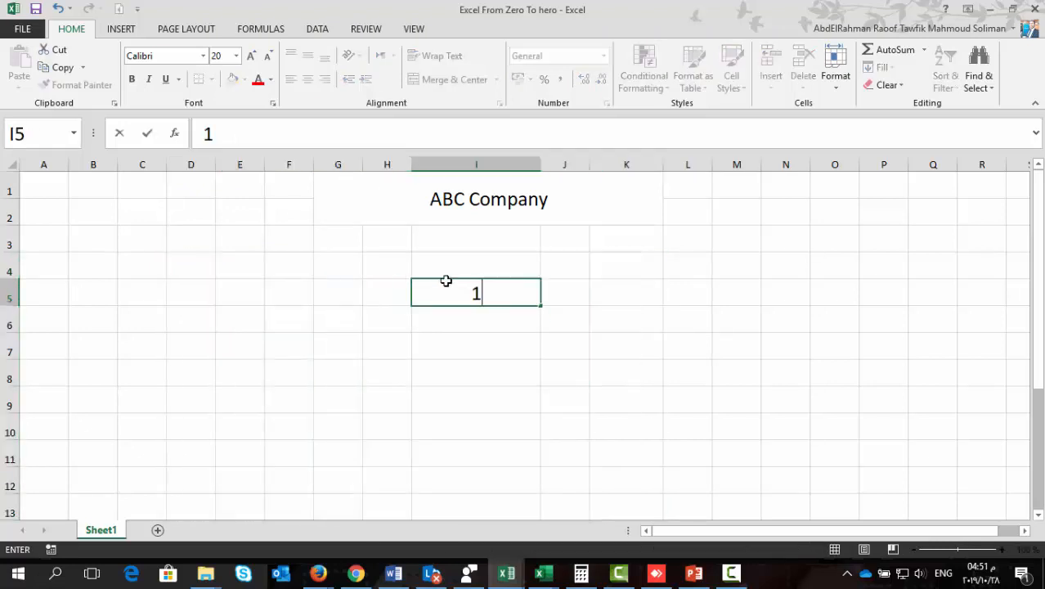
pyautogui.press('Return')
pyautogui.write('2')
pyautogui.press('Return')
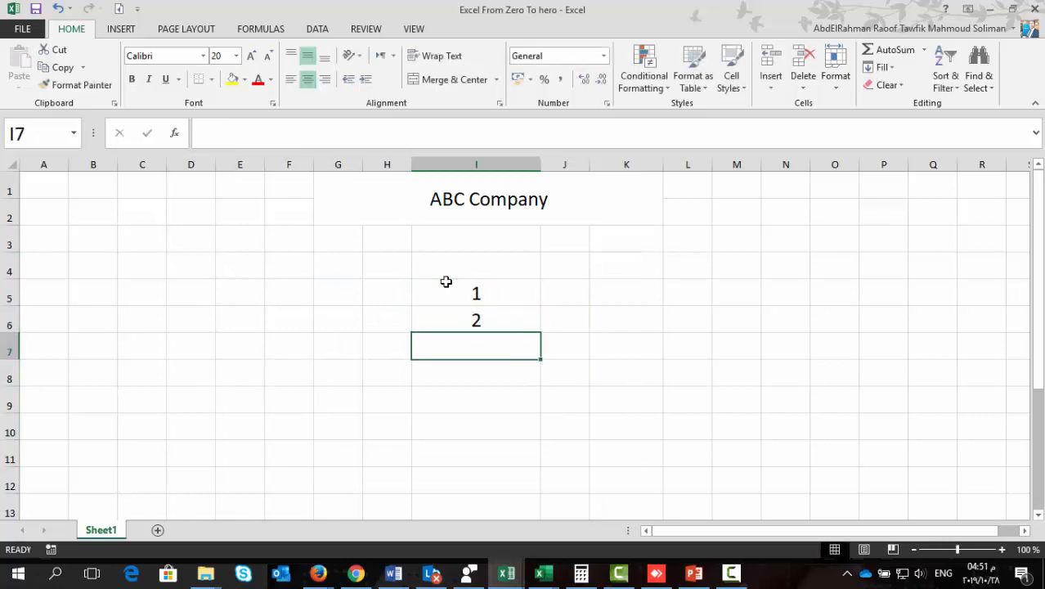
# Step: Extend the number series from cells I5:I6 down to 10 in cell I14
pyautogui.click(450, 289)
pyautogui.moveTo(442, 309); pyautogui.dragTo(474, 317)
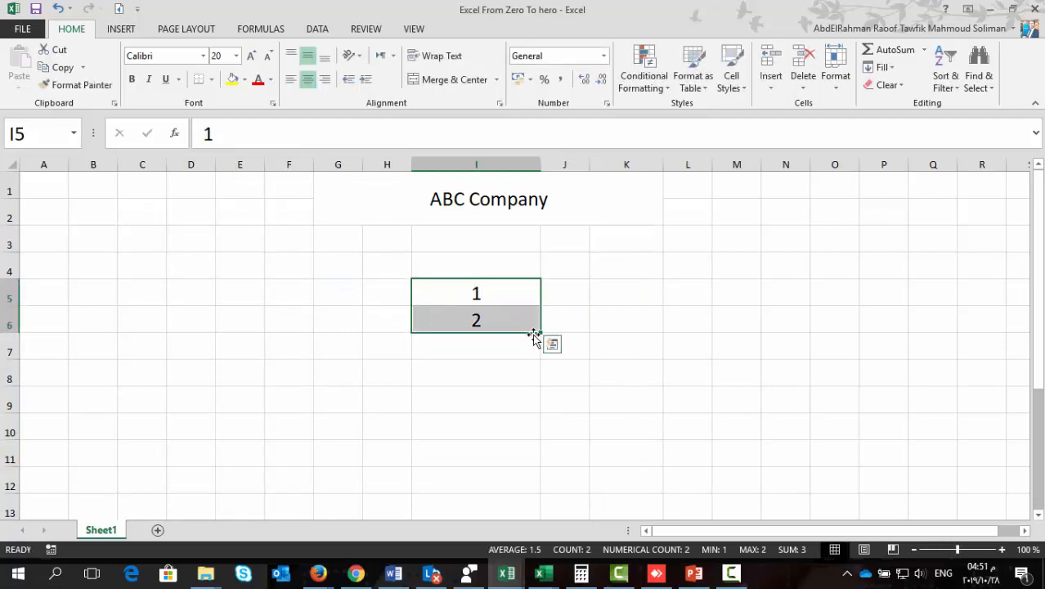
pyautogui.moveTo(532, 363); pyautogui.dragTo(497, 509)
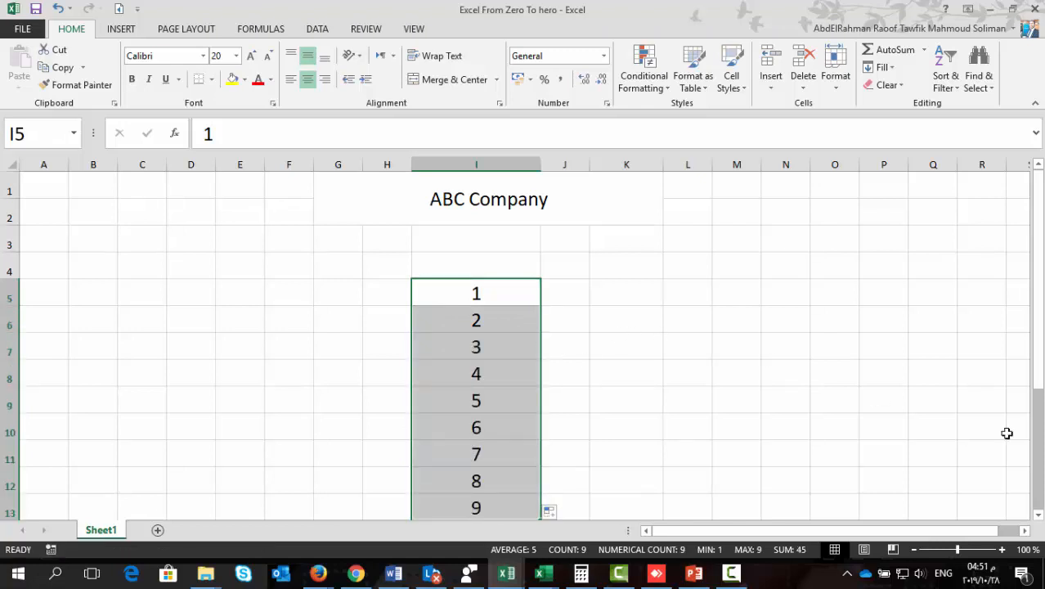
pyautogui.moveTo(1039, 355); pyautogui.dragTo(1026, 369)
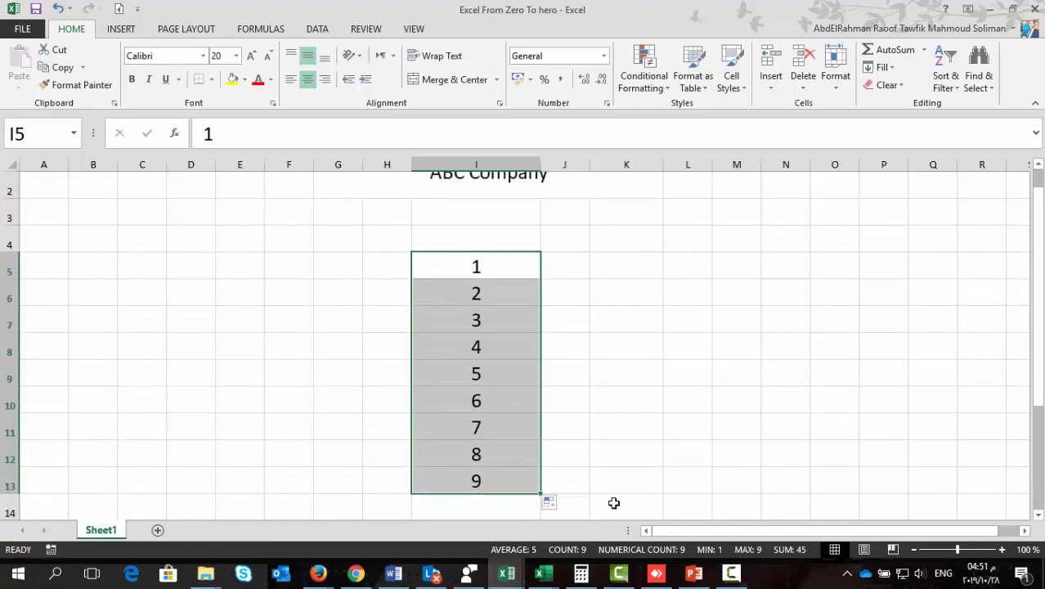
pyautogui.moveTo(540, 494); pyautogui.dragTo(536, 512)
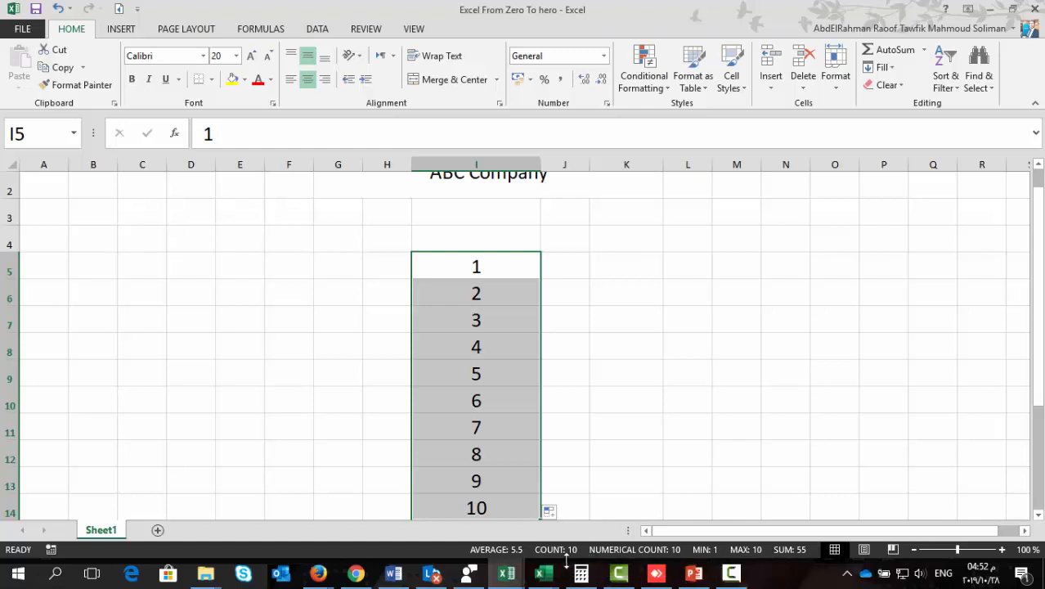
# Step: Review the status bar's customization options for the selected numbers, close them unchanged and select cell K9
pyautogui.rightClick(689, 556)
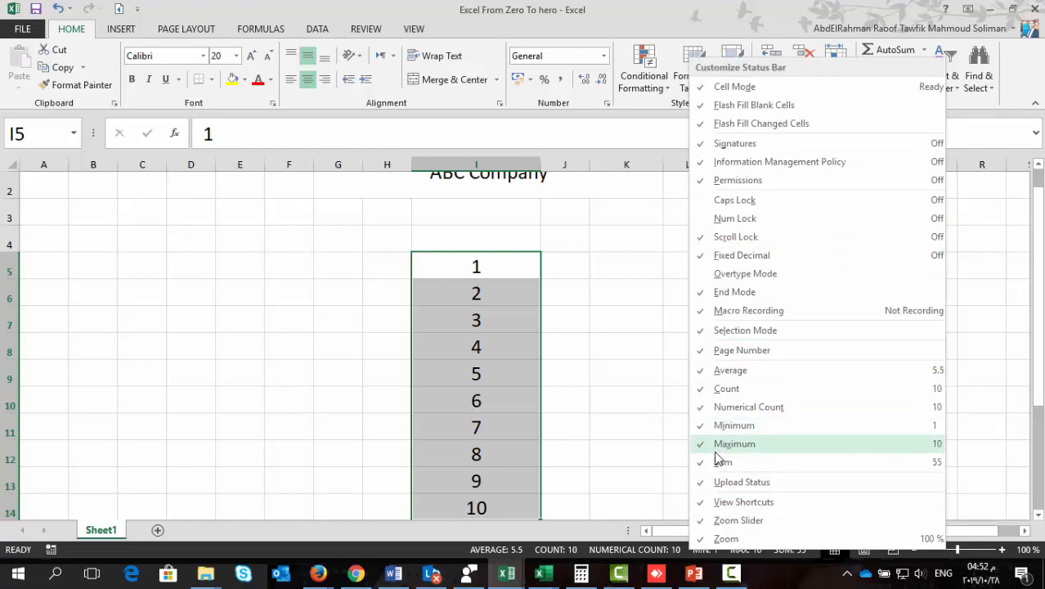
pyautogui.click(611, 433)
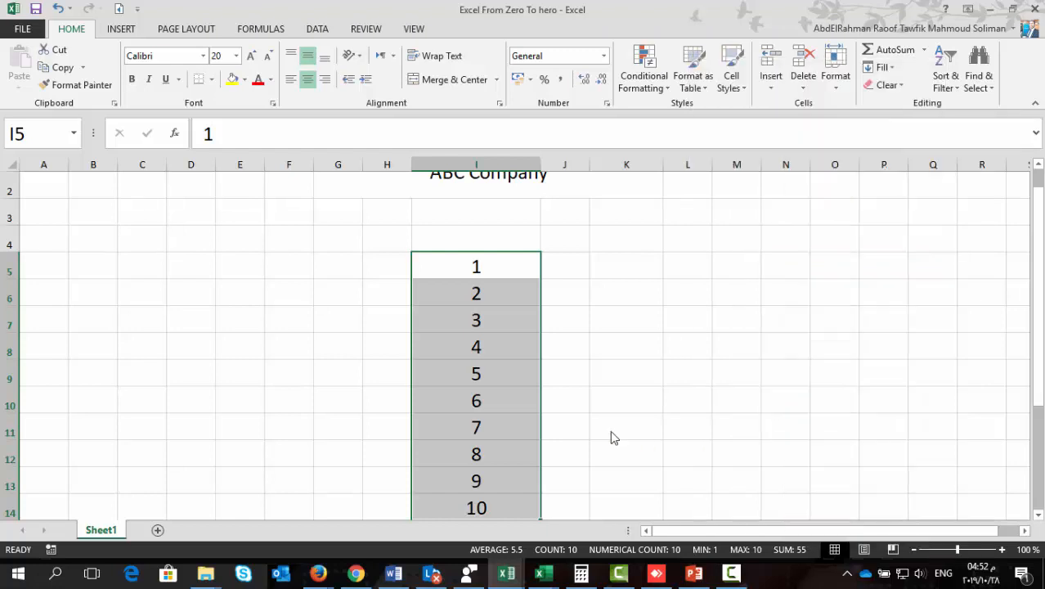
pyautogui.click(576, 395)
pyautogui.click(627, 373)
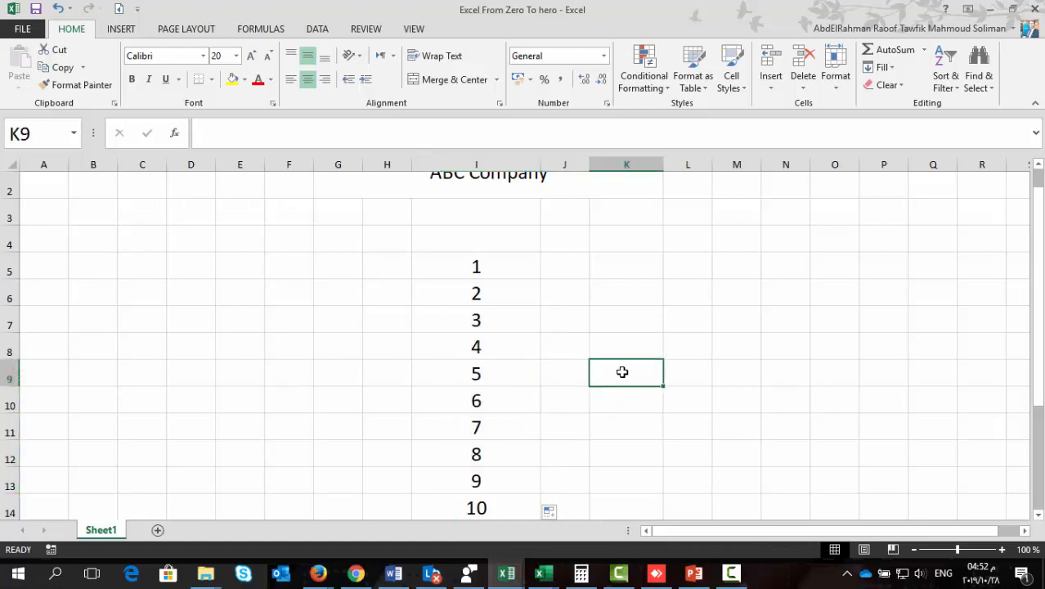
# Step: Select the numbers in cells I5:I14 to check their status bar calculations, and deselect them
pyautogui.click(470, 270)
pyautogui.moveTo(471, 271); pyautogui.dragTo(446, 497)
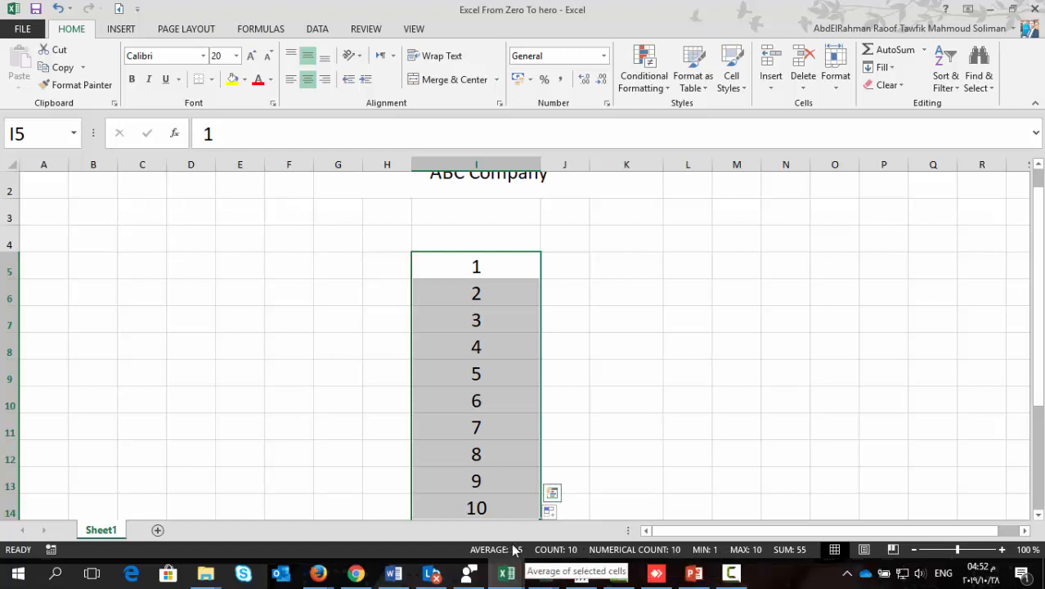
pyautogui.click(621, 418)
pyautogui.click(656, 364)
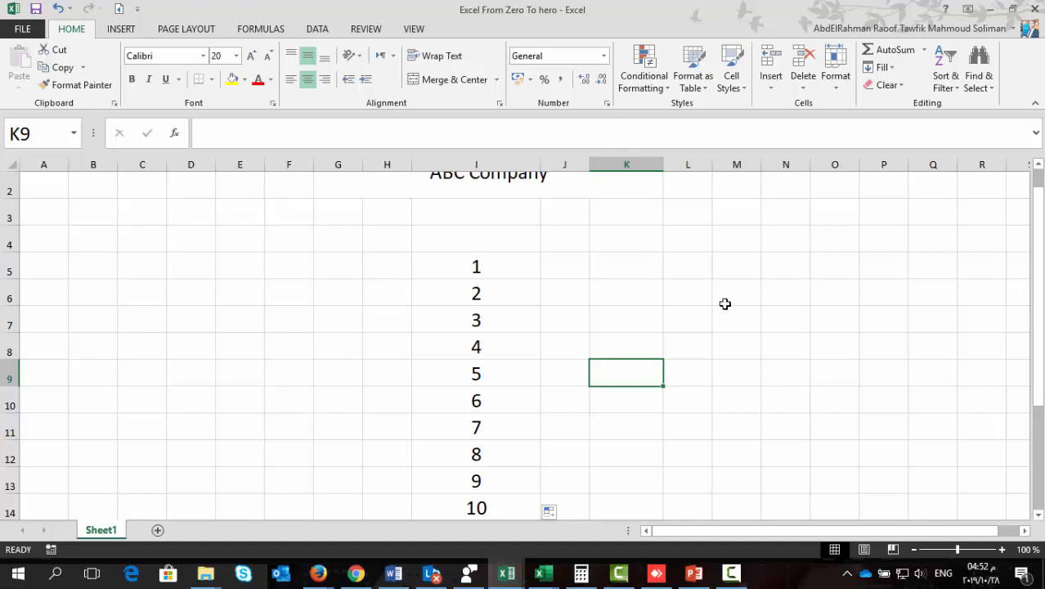
pyautogui.click(644, 322)
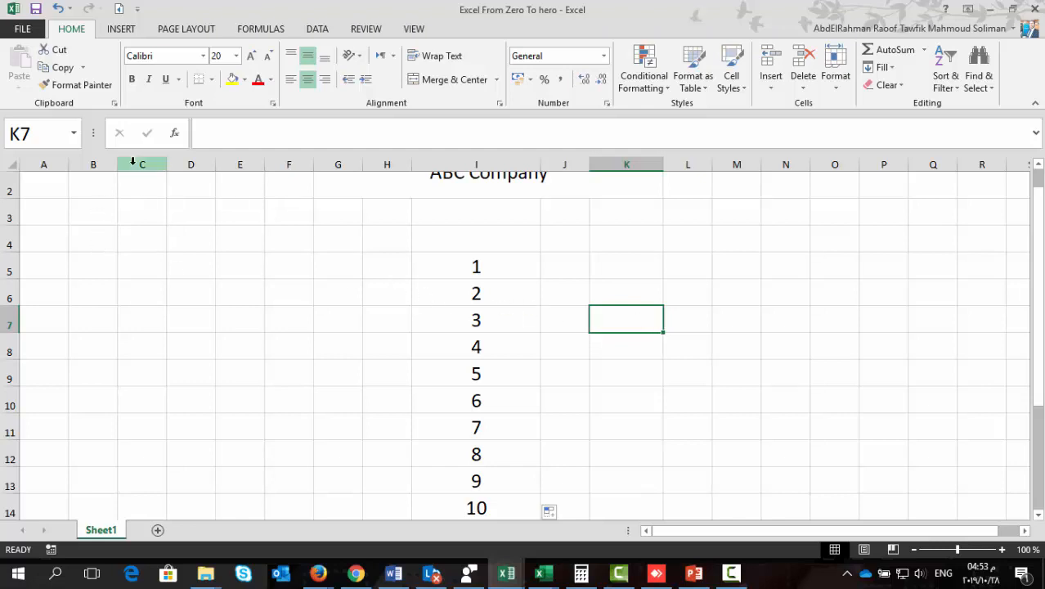
pyautogui.click(701, 310)
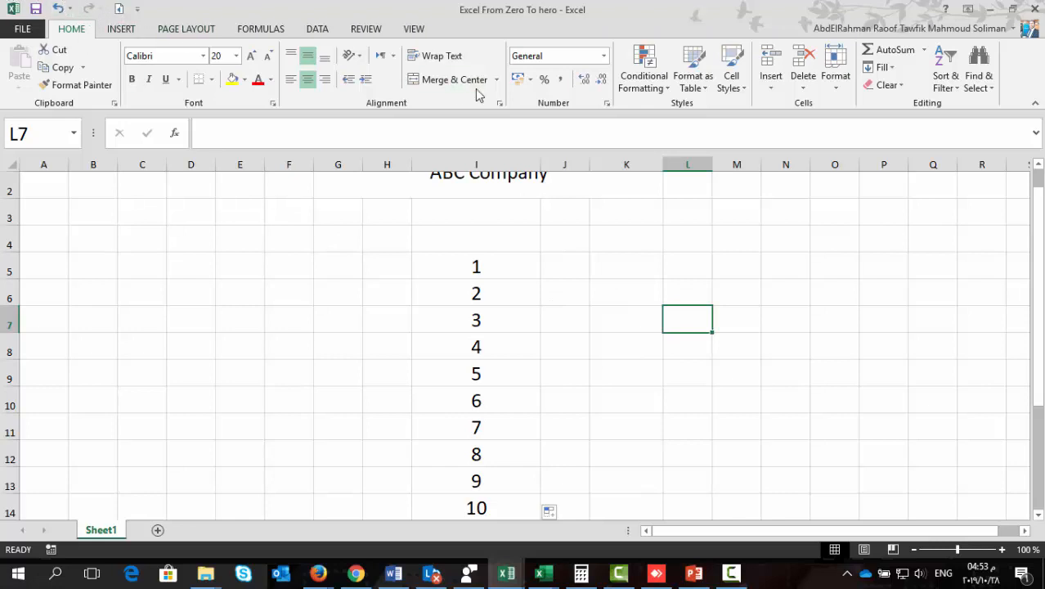
# Step: Add the Merge & Center command to the Quick Access Toolbar and remove it again
pyautogui.rightClick(434, 82)
pyautogui.press('Escape')
pyautogui.rightClick(142, 10)
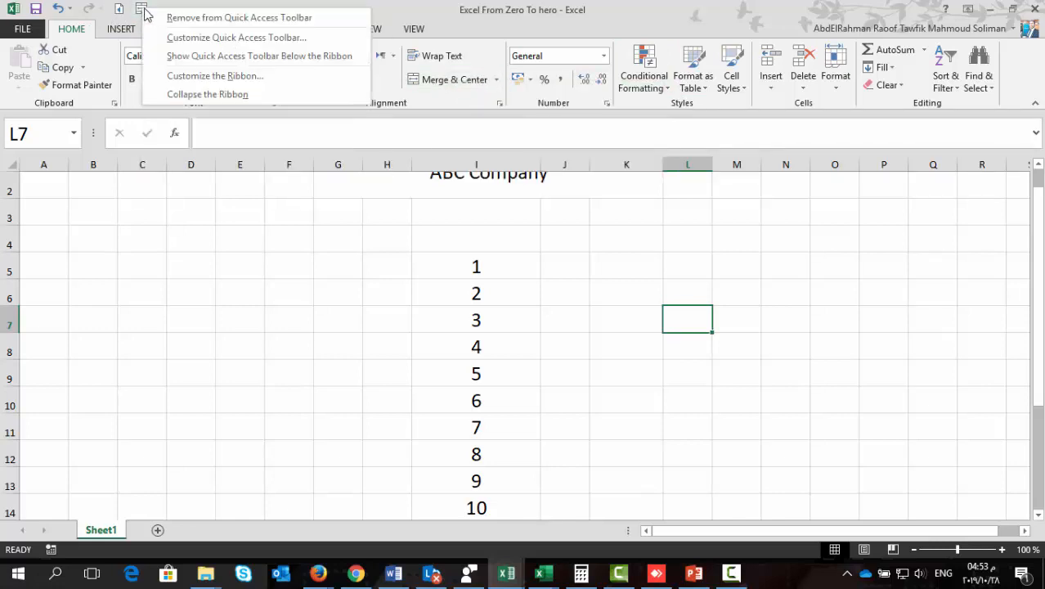
pyautogui.click(176, 18)
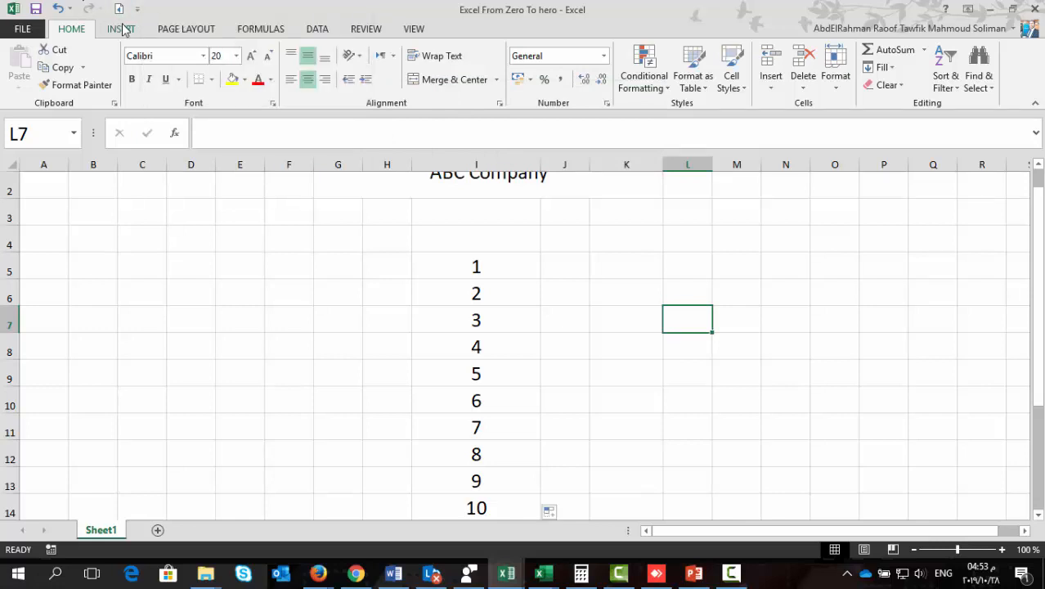
pyautogui.click(135, 32)
pyautogui.click(201, 27)
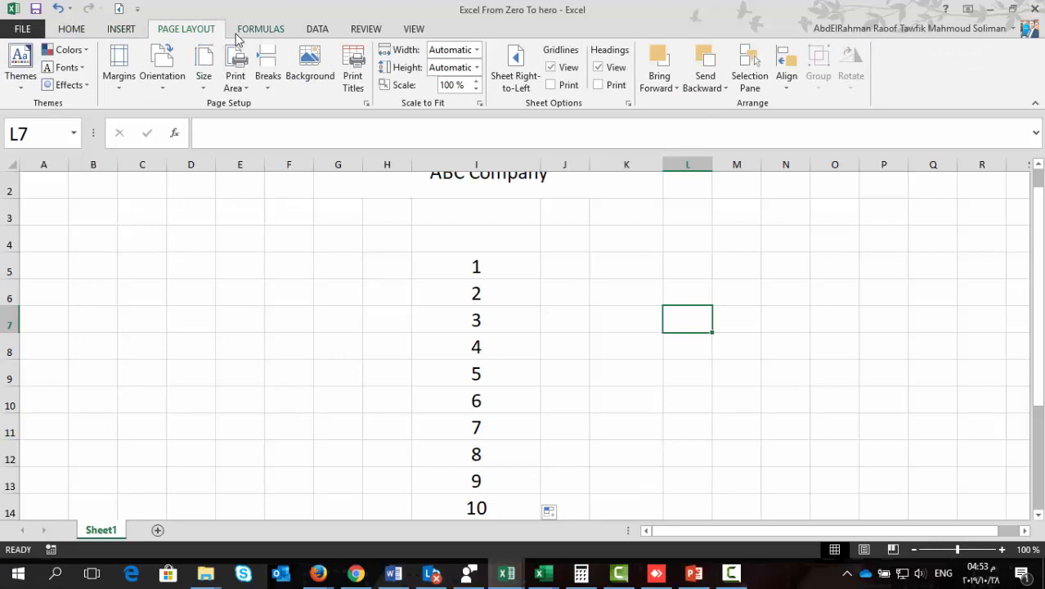
pyautogui.click(70, 32)
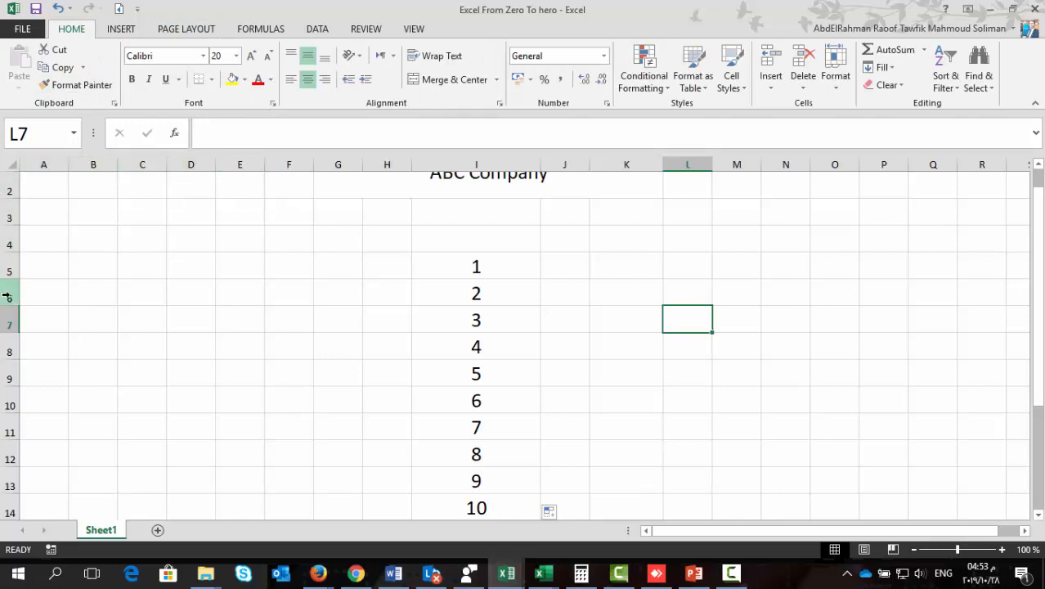
# Step: Jump from cell E4 to the sheet's last row and back up, and from E3 to the last column and back to column A
pyautogui.click(242, 229)
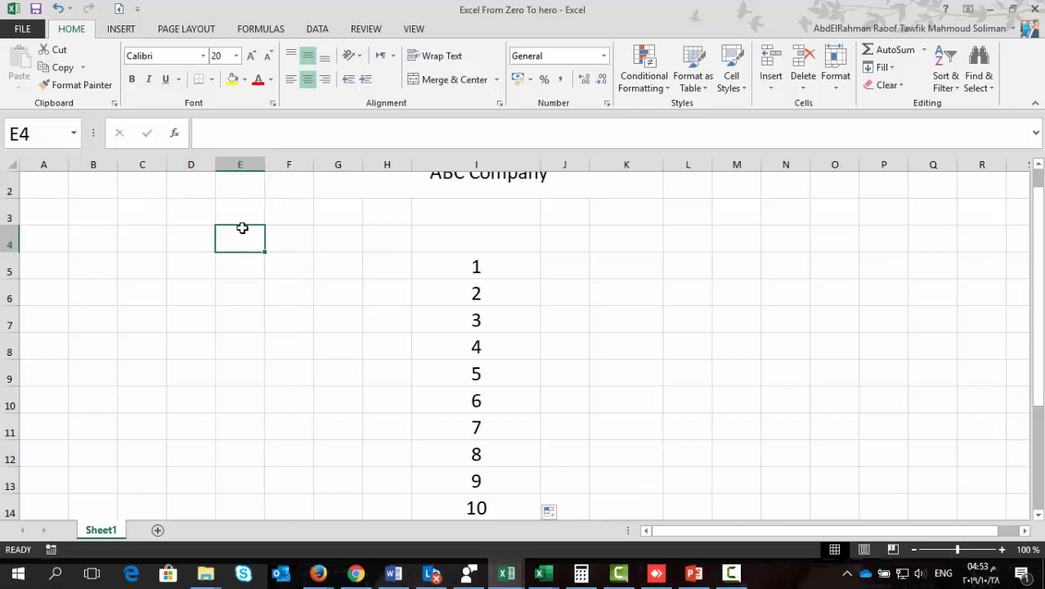
pyautogui.hotkey('ctrl', 'Down')
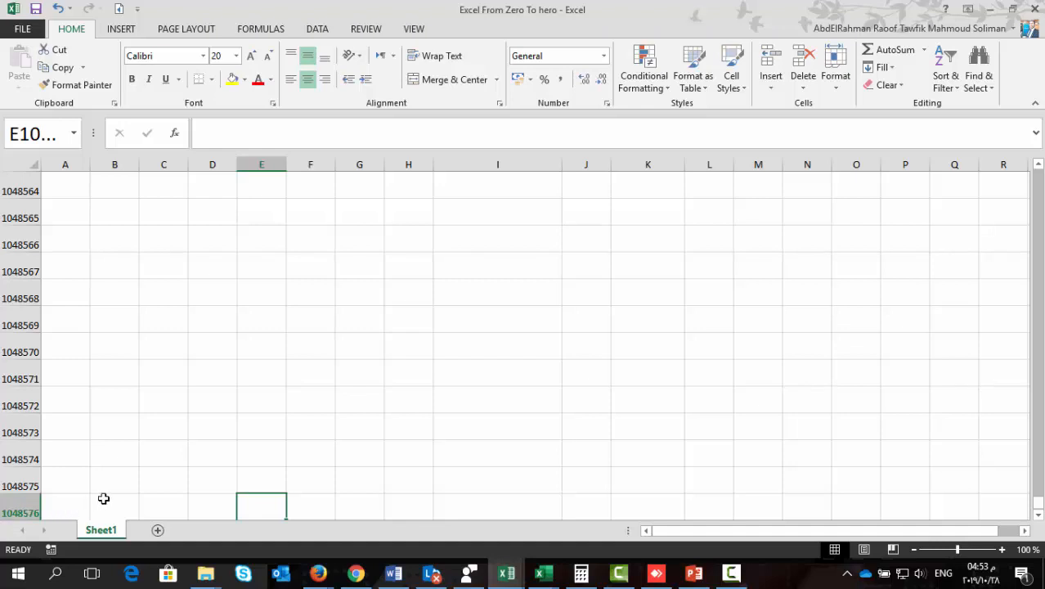
pyautogui.hotkey('ctrl', 'Up')
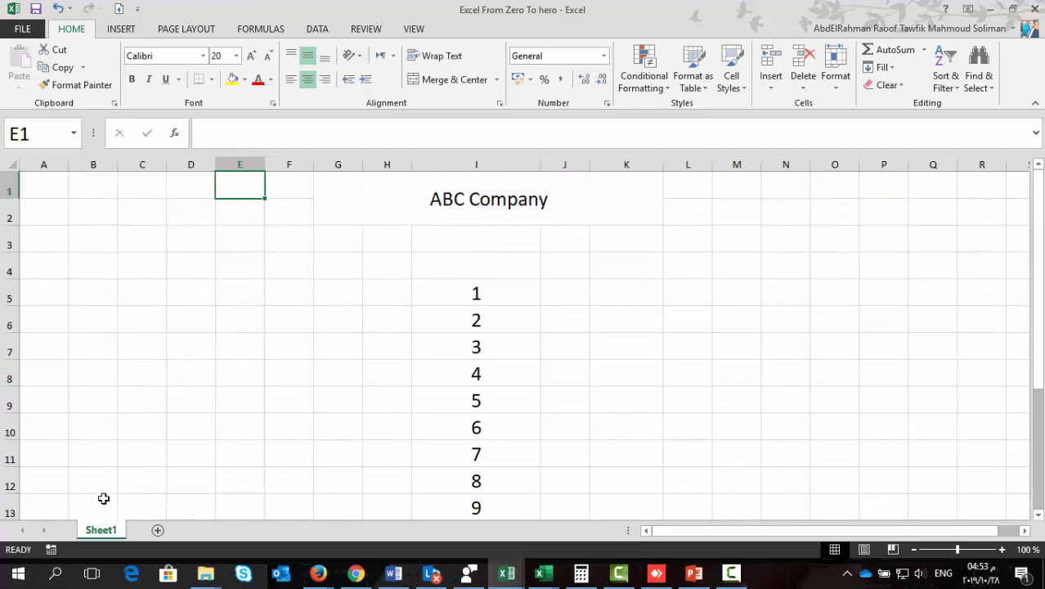
pyautogui.press('Down')
pyautogui.press('Down')
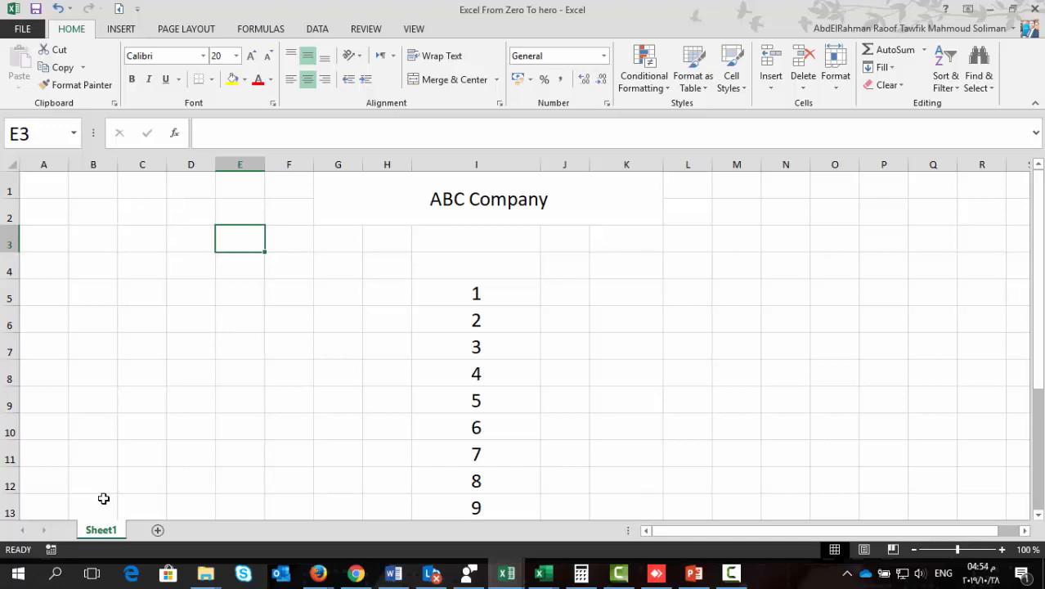
pyautogui.hotkey('ctrl', 'Right')
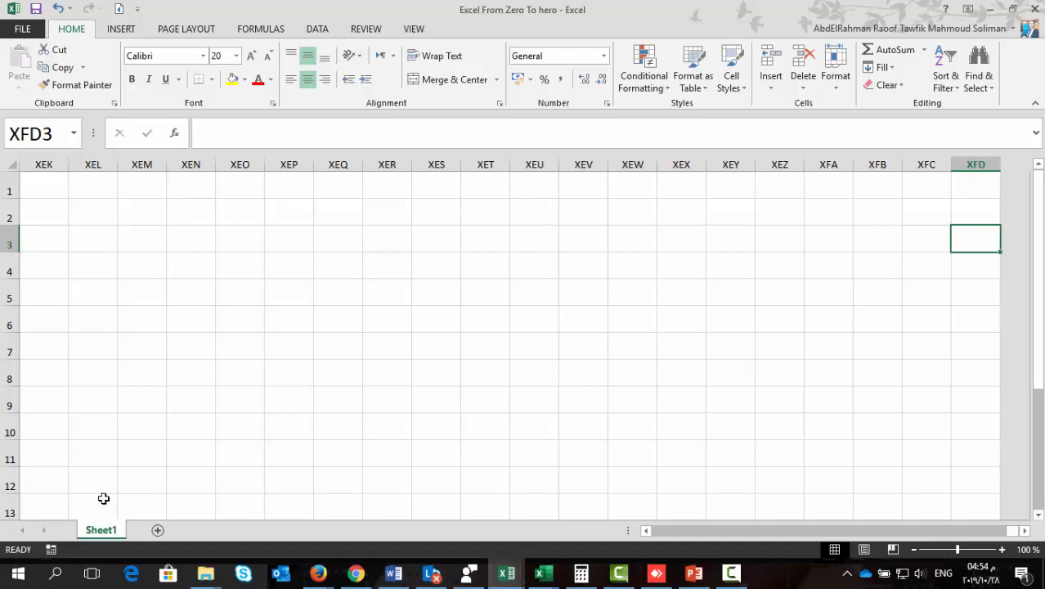
pyautogui.hotkey('ctrl', 'Left')
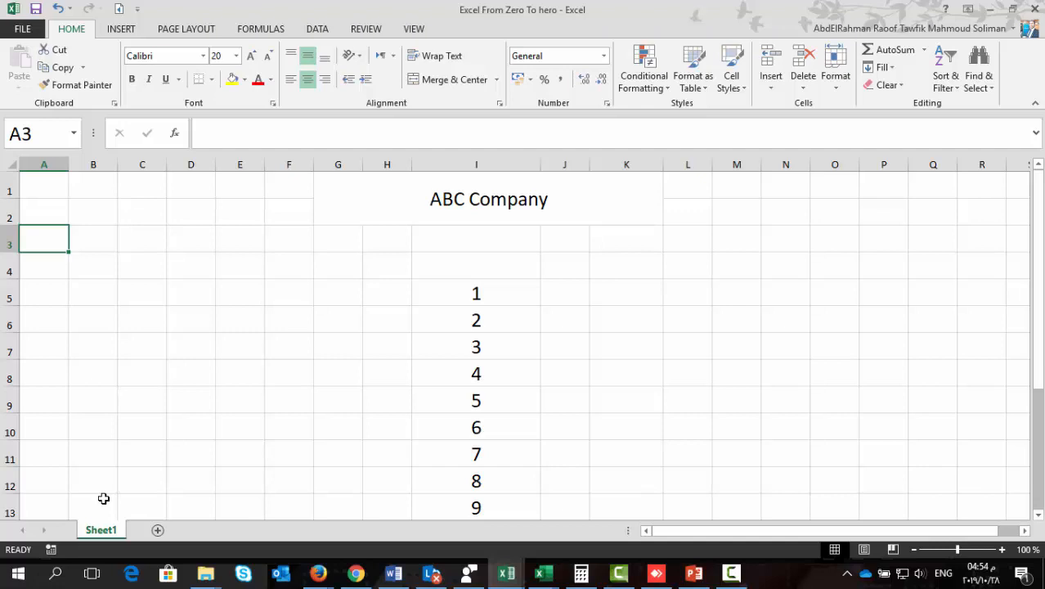
# Step: Move cell by cell from A3 down to A32 and across to C32, and jump back up to C1
pyautogui.press('Down')
pyautogui.press('Down')
pyautogui.press('Down')
pyautogui.press('Down')
pyautogui.press('Down')
pyautogui.press('Down')
pyautogui.press('Down')
pyautogui.press('Down')
pyautogui.press('Down')
pyautogui.press('Down')
pyautogui.press('Down')
pyautogui.press('Down')
pyautogui.press('Down')
pyautogui.press('Down')
pyautogui.press('Down')
pyautogui.press('Down')
pyautogui.press('Down')
pyautogui.press('Down')
pyautogui.press('Down')
pyautogui.press('Down')
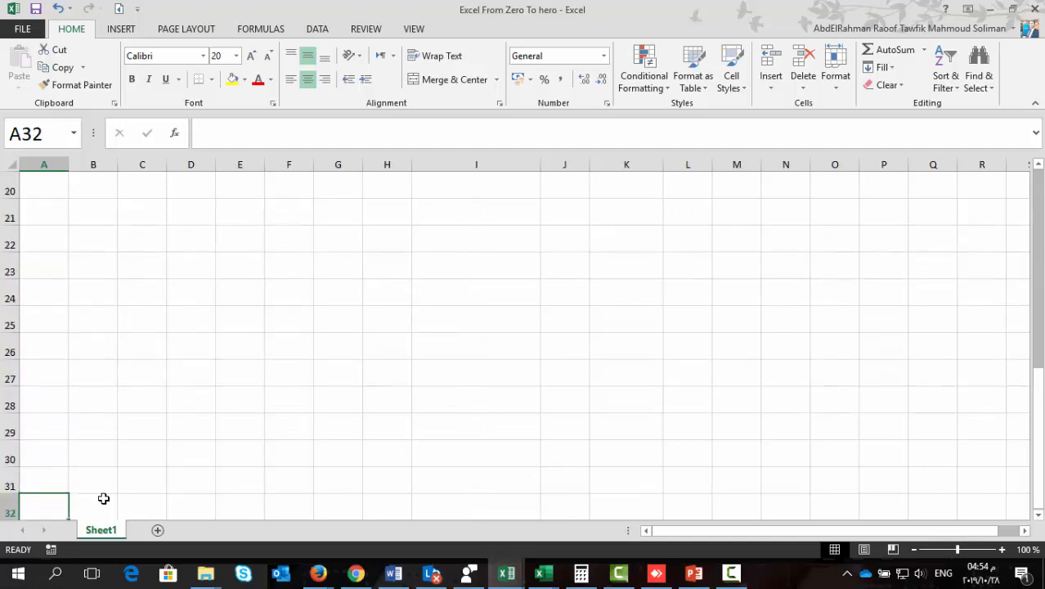
pyautogui.press('Right')
pyautogui.press('Right')
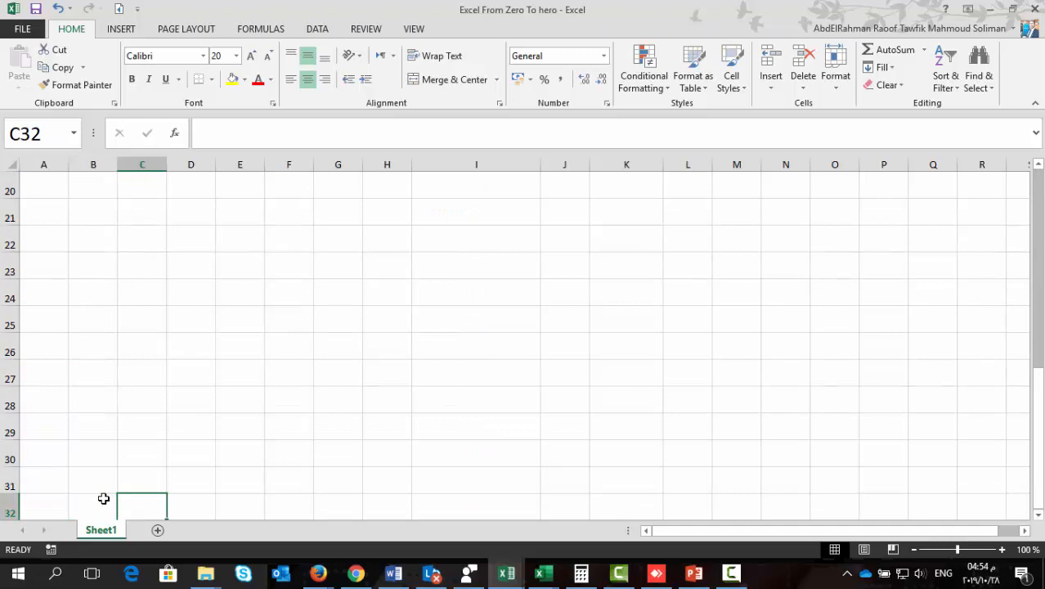
pyautogui.hotkey('ctrl', 'Up')
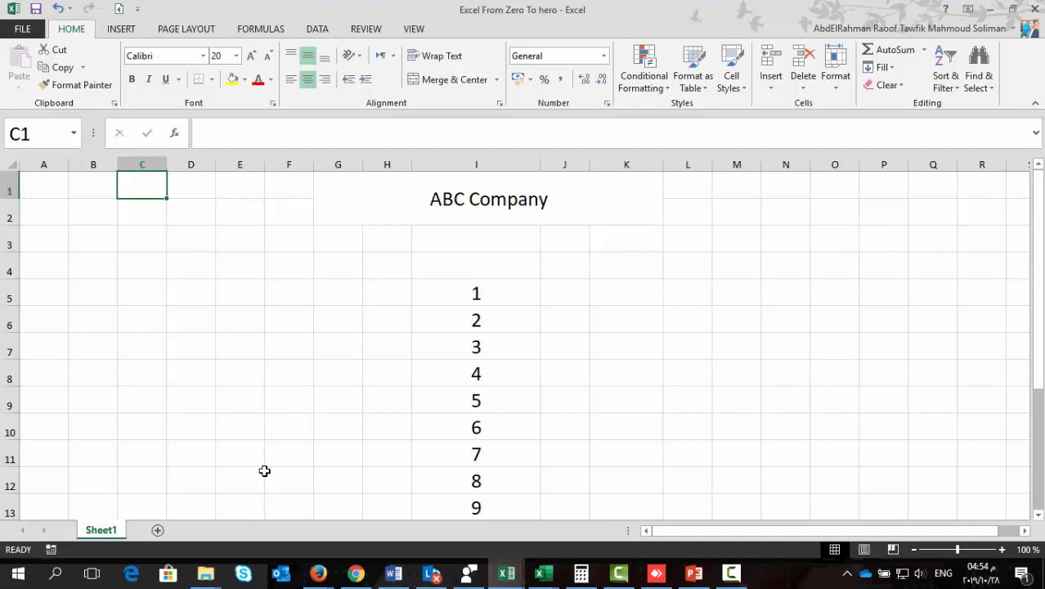
# Step: Write the arithmetic operators +, -, * and / in cell E4 and discard the entry
pyautogui.click(235, 264)
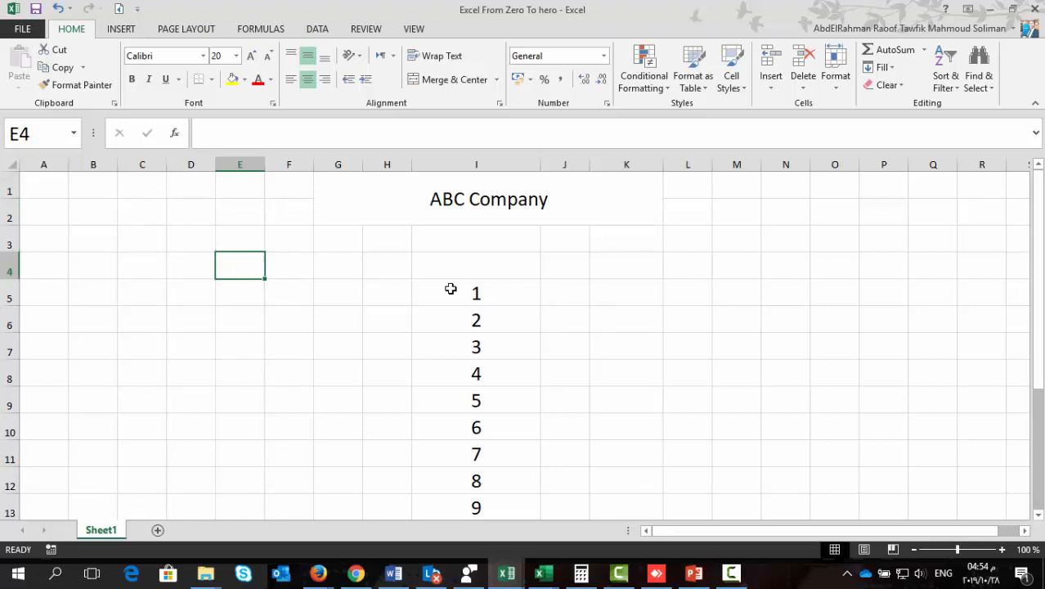
pyautogui.write('+')
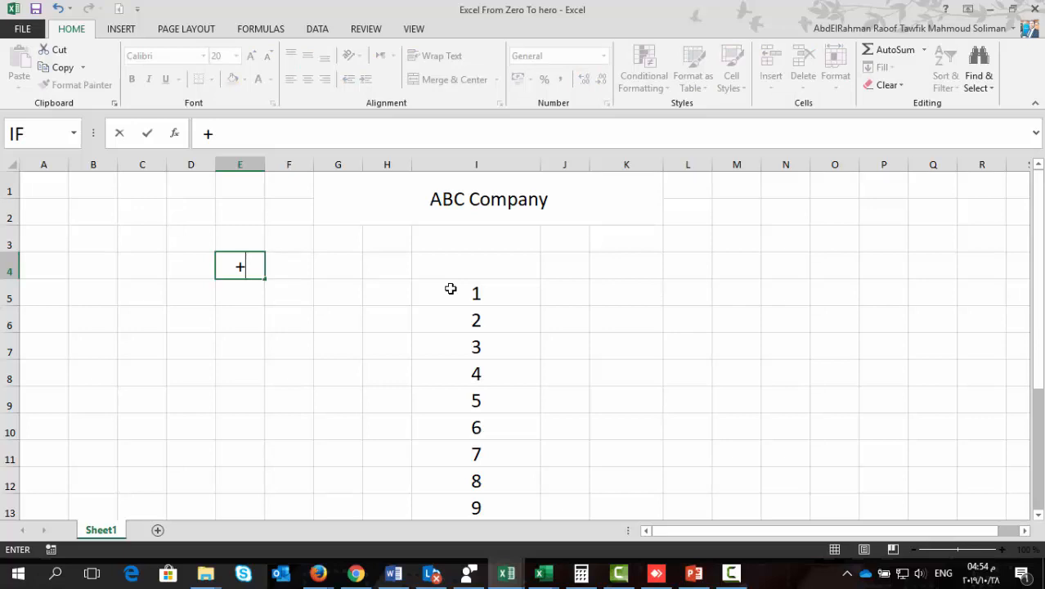
pyautogui.write('_*')
pyautogui.press('BackSpace')
pyautogui.write('*')
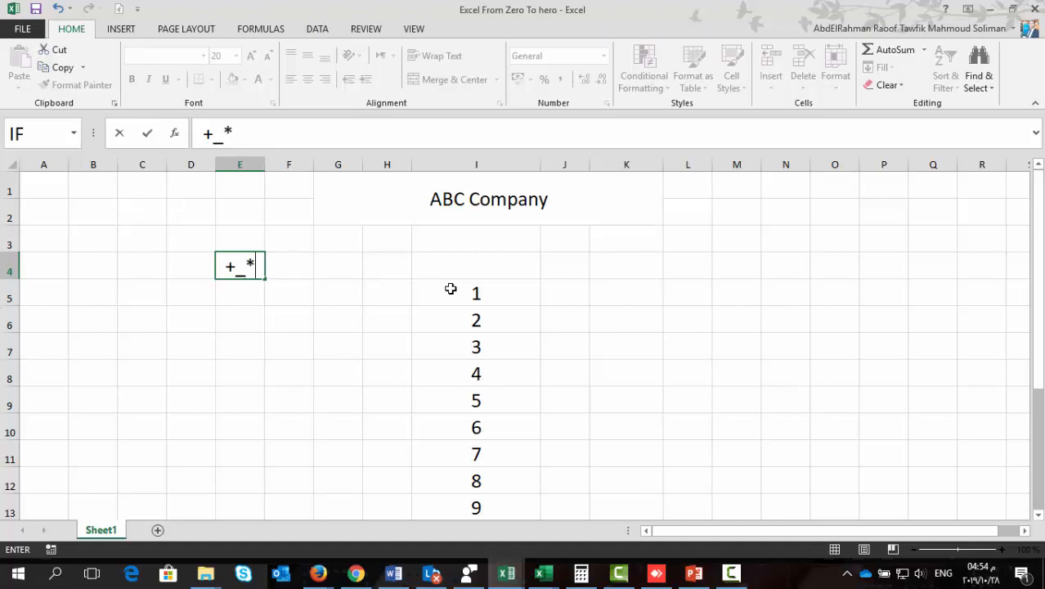
pyautogui.write('/')
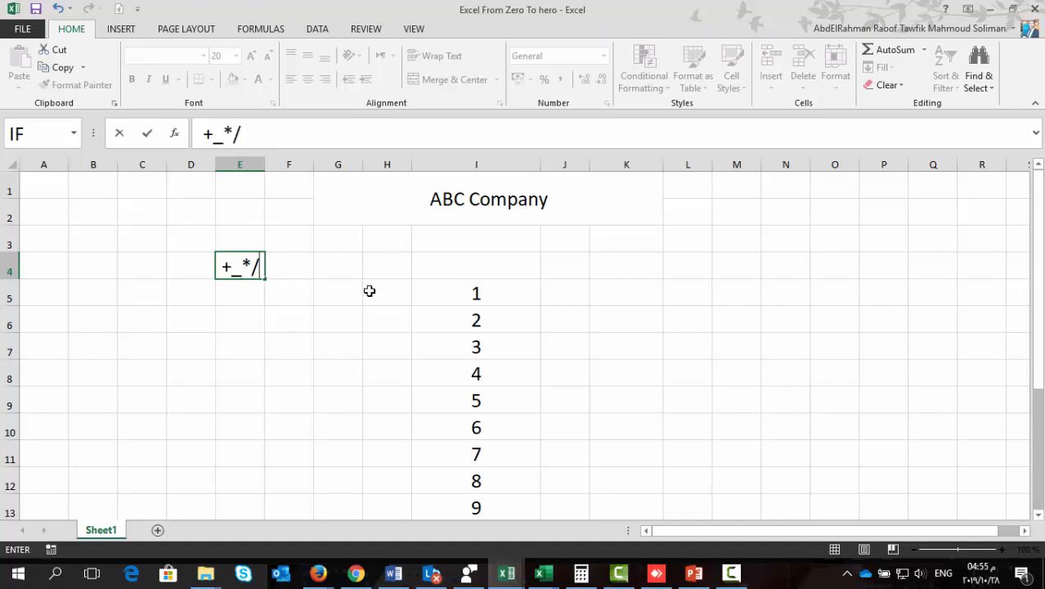
pyautogui.click(242, 268)
pyautogui.press('BackSpace')
pyautogui.write('-')
pyautogui.press('Escape')
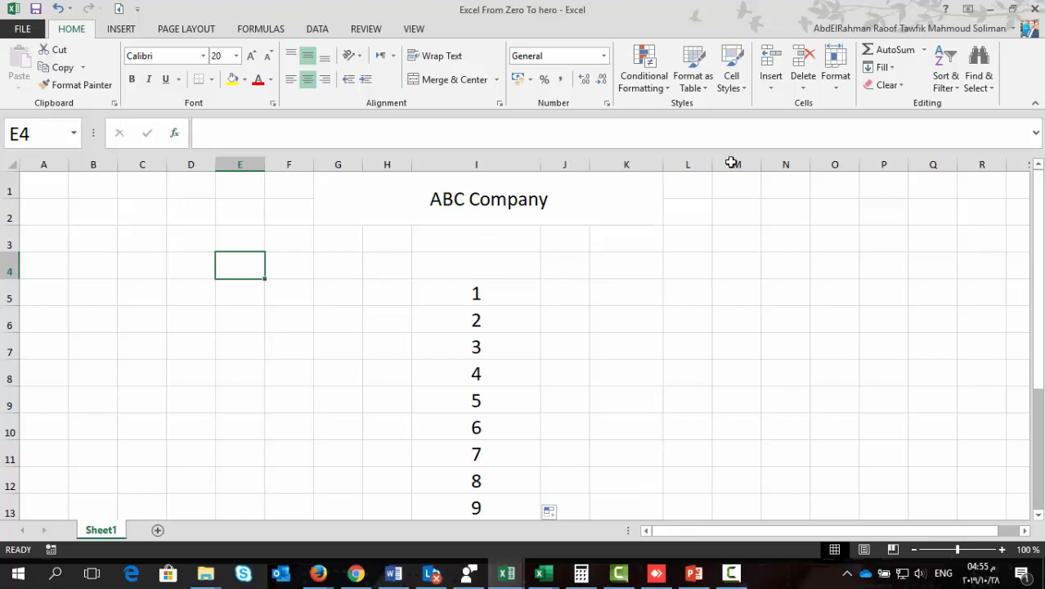
# Step: Review the functions offered by AutoSum without inserting one, and select cell K6
pyautogui.click(924, 50)
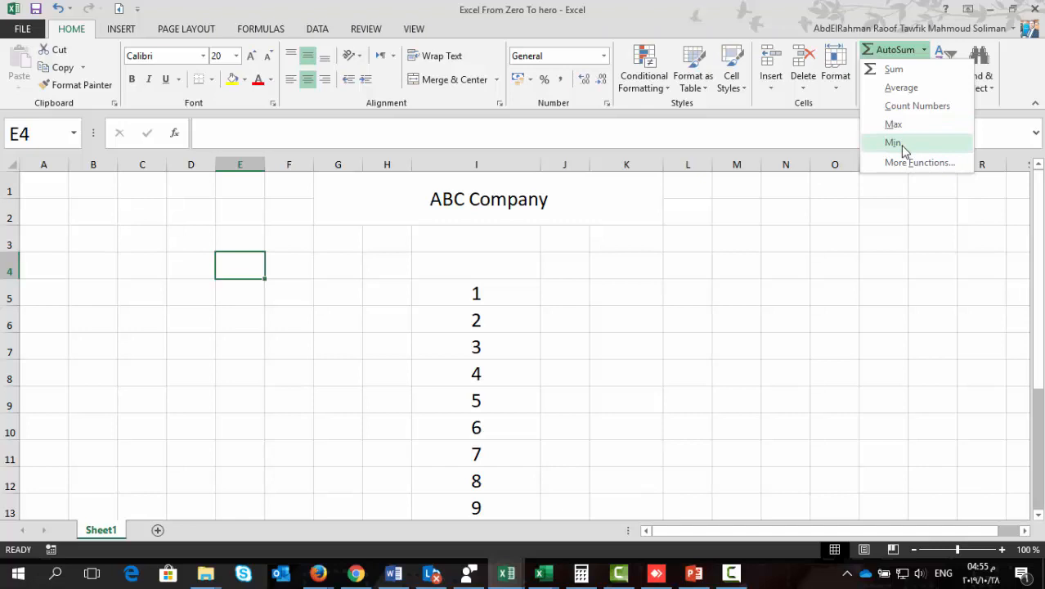
pyautogui.click(749, 266)
pyautogui.click(627, 319)
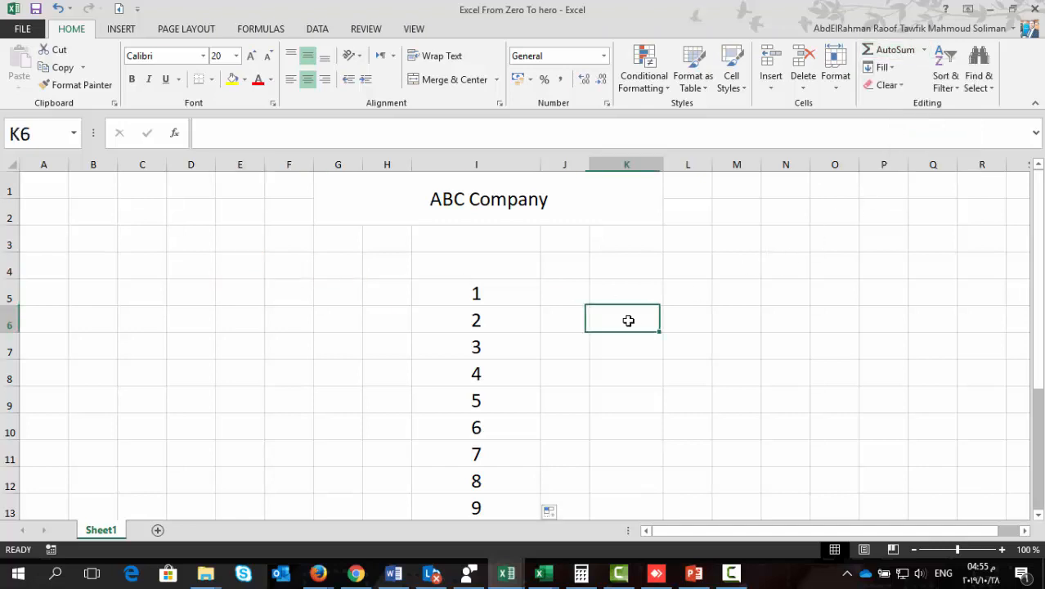